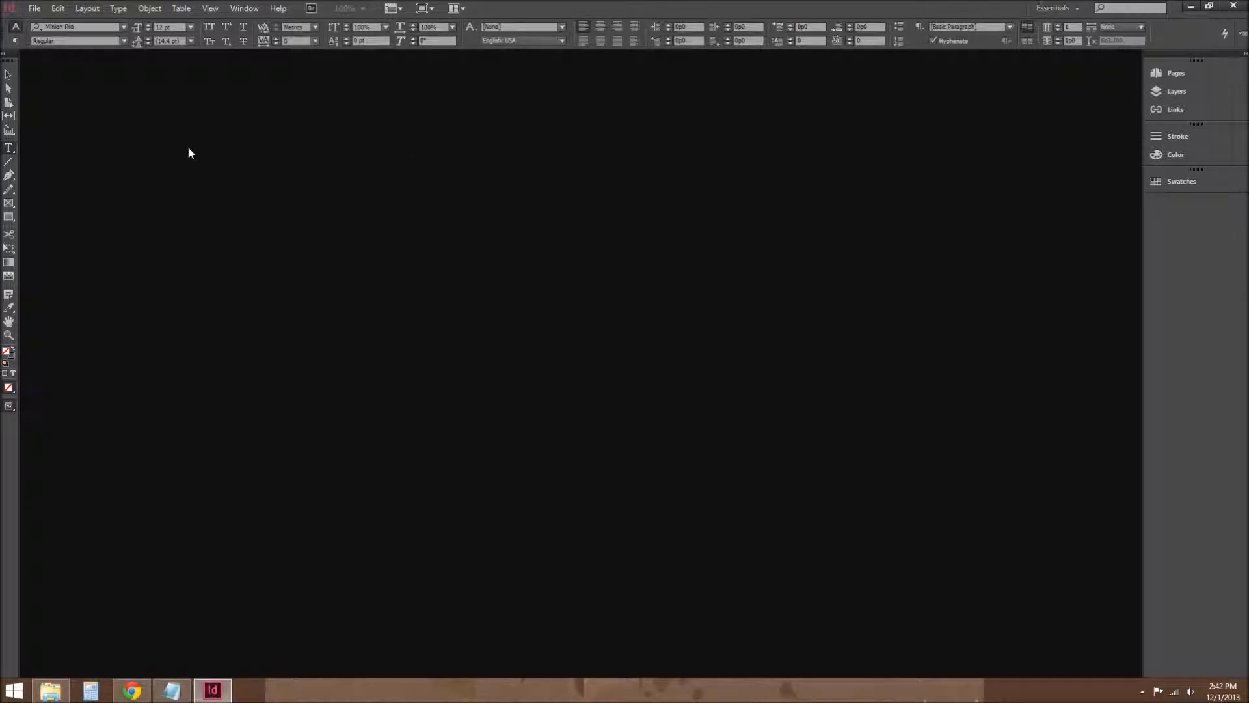
Create a one-page Letter print document in portrait with facing pages, one column and 3p0 margins.
click(34, 9)
mouse_move(56, 24)
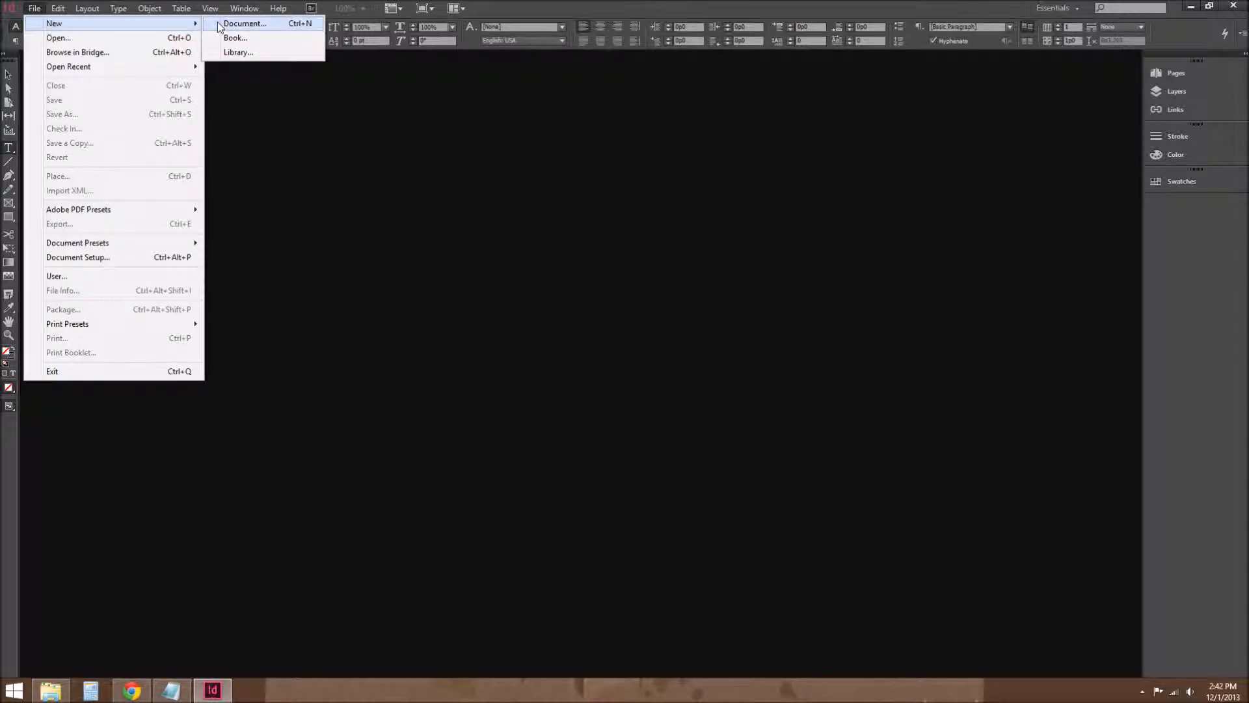
click(225, 24)
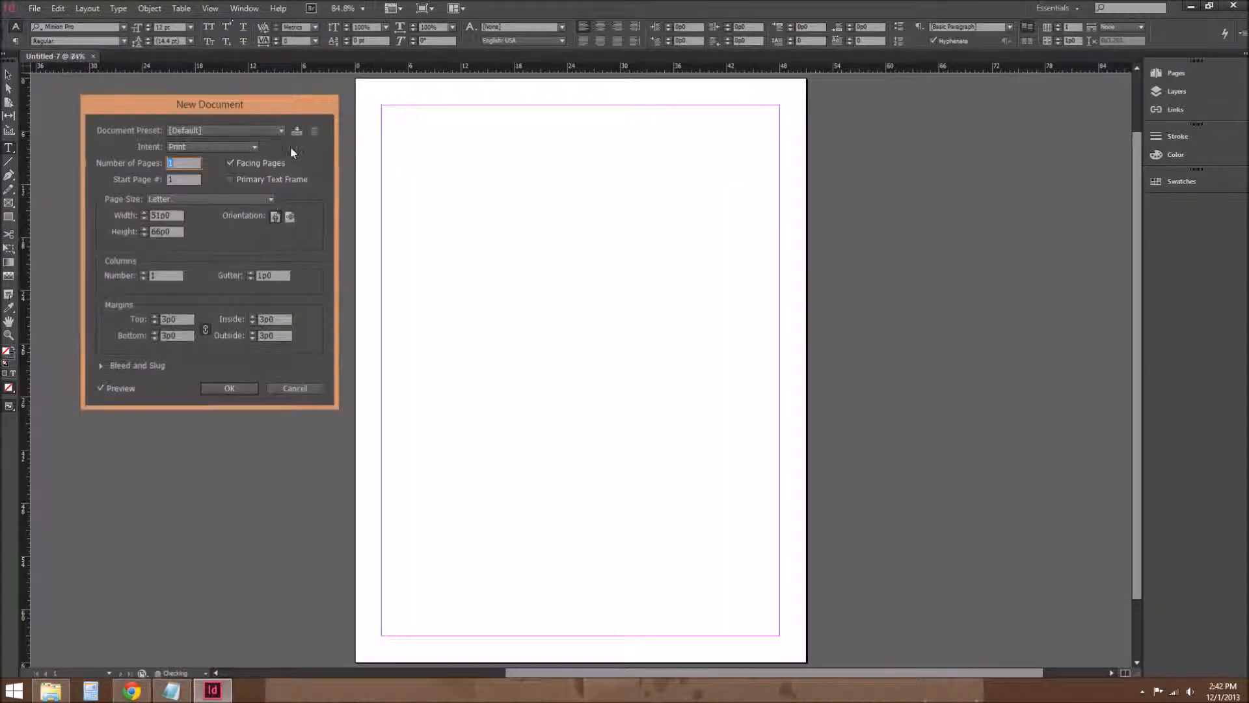
mouse_move(298, 130)
mouse_down()
mouse_move(270, 134)
mouse_move(286, 130)
mouse_move(277, 121)
mouse_up()
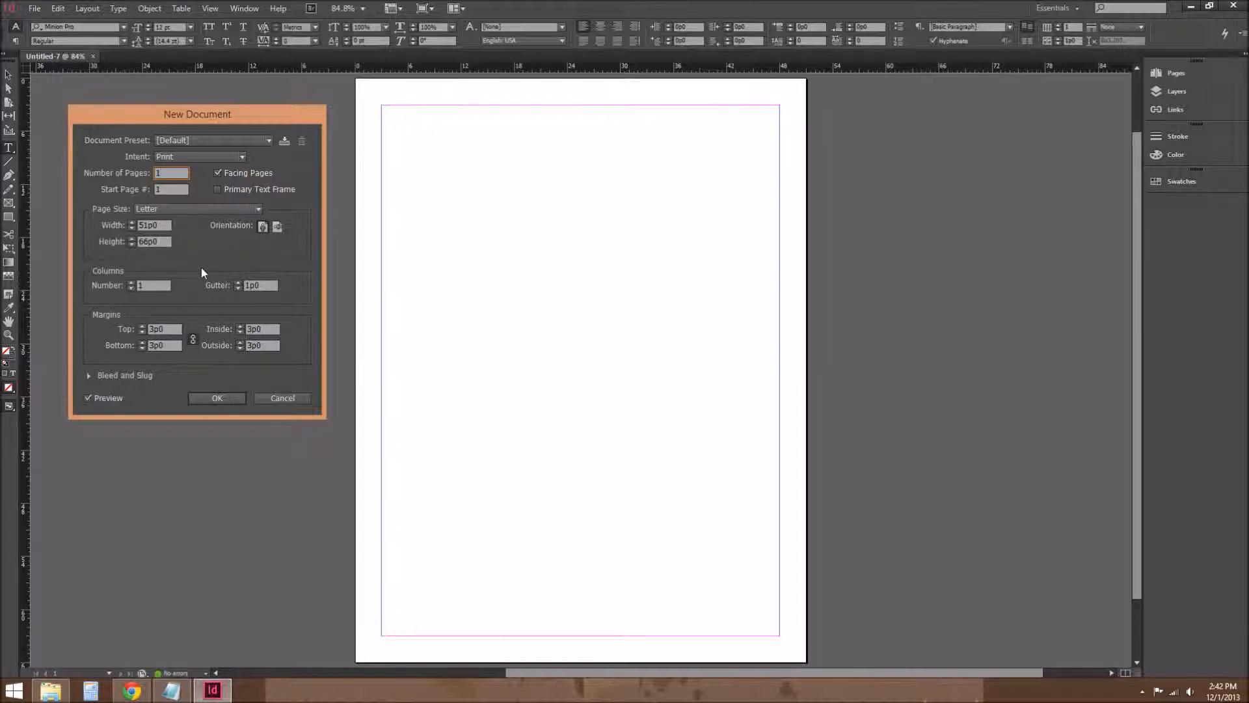
click(212, 395)
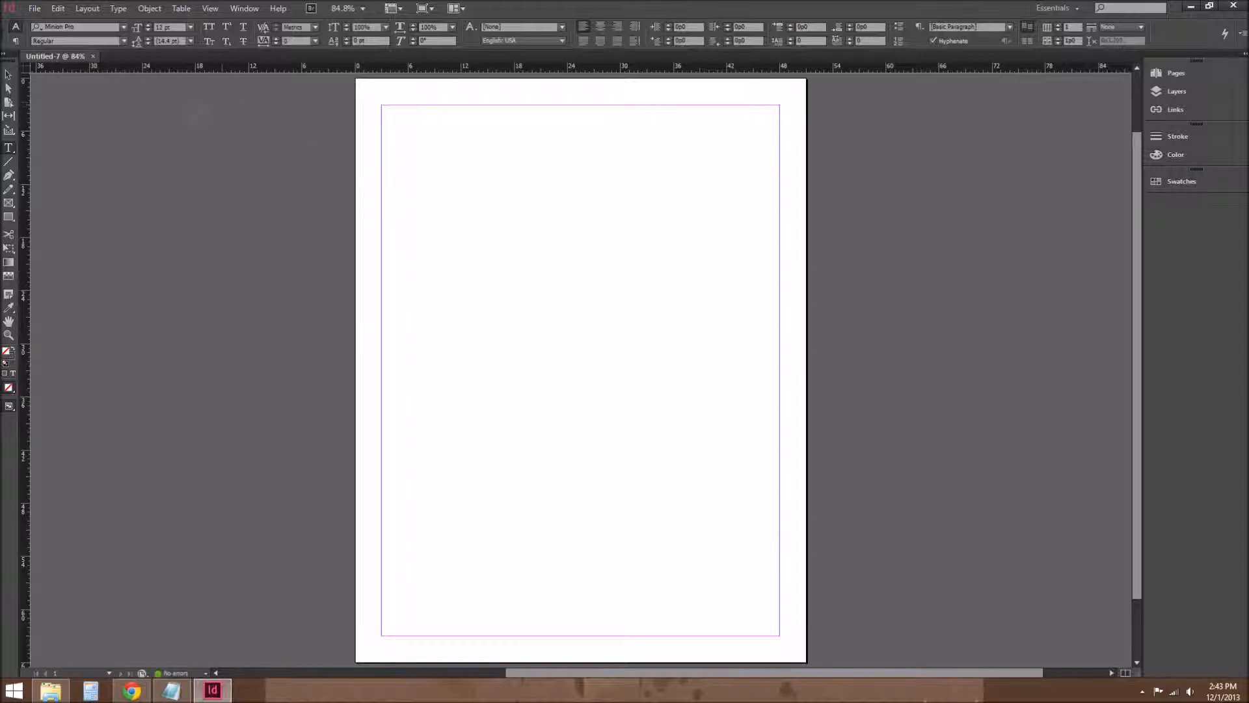
Draw a wide, shallow text frame for the title from the upper-left corner of the page margins.
click(12, 78)
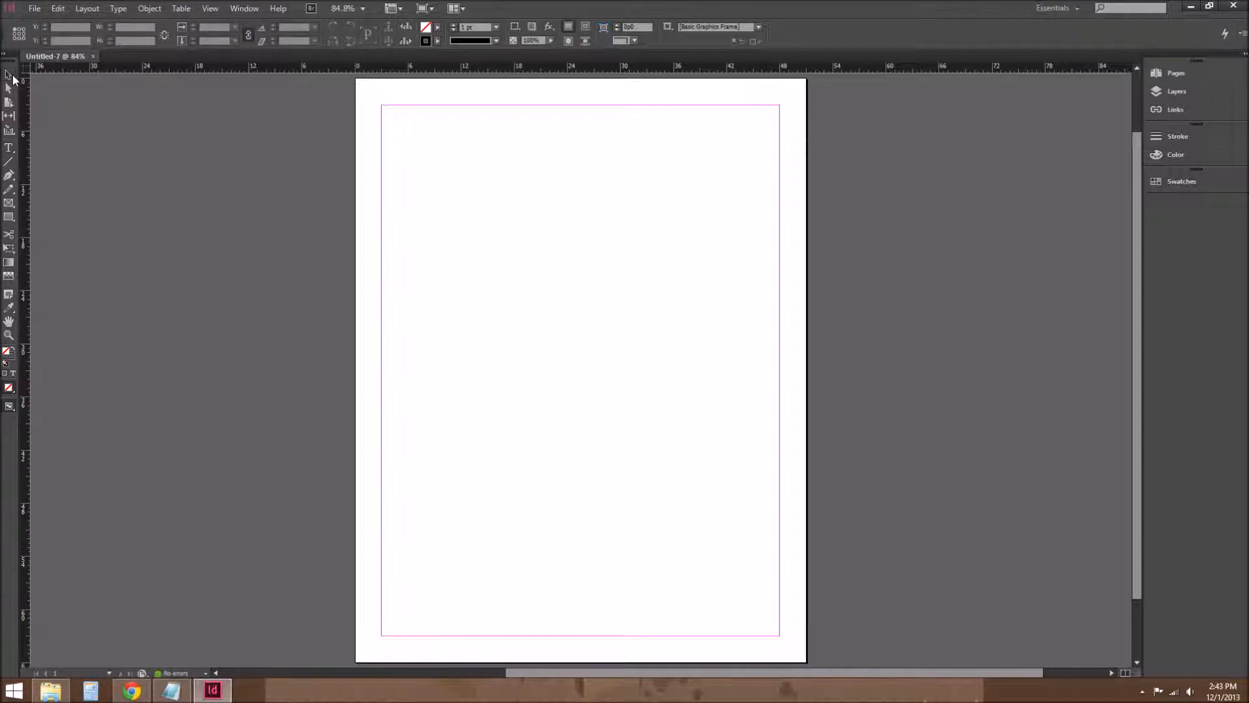
click(9, 150)
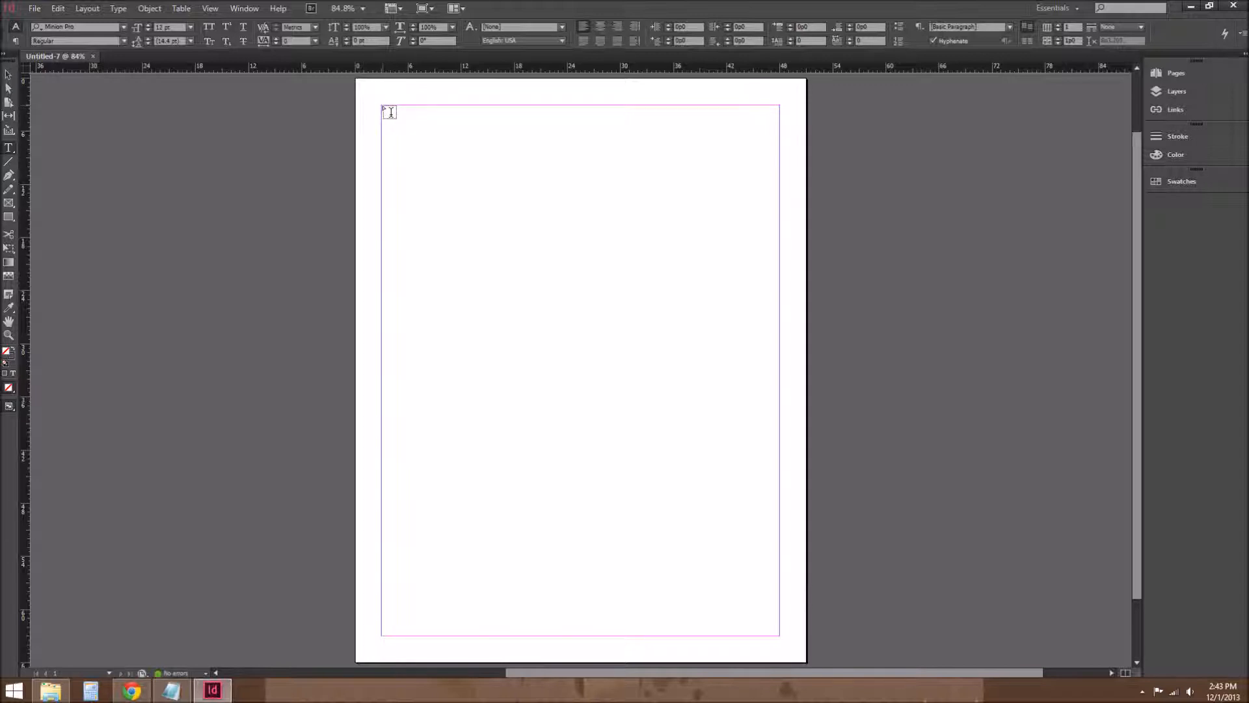
drag(384, 107, 616, 152)
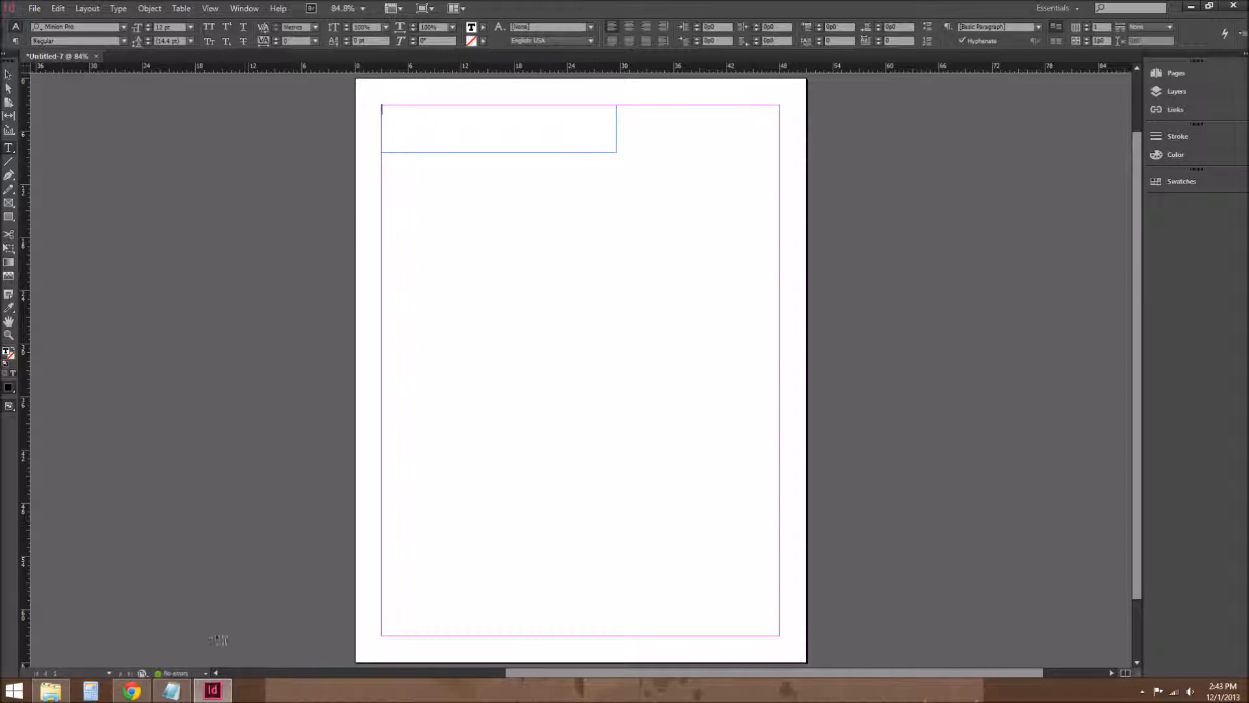
Copy the title "Apple Pecan Stuffing" from the Notepad recipe text and paste it into the new text frame in InDesign.
click(171, 689)
drag(346, 401, 244, 402)
key(ctrl+c)
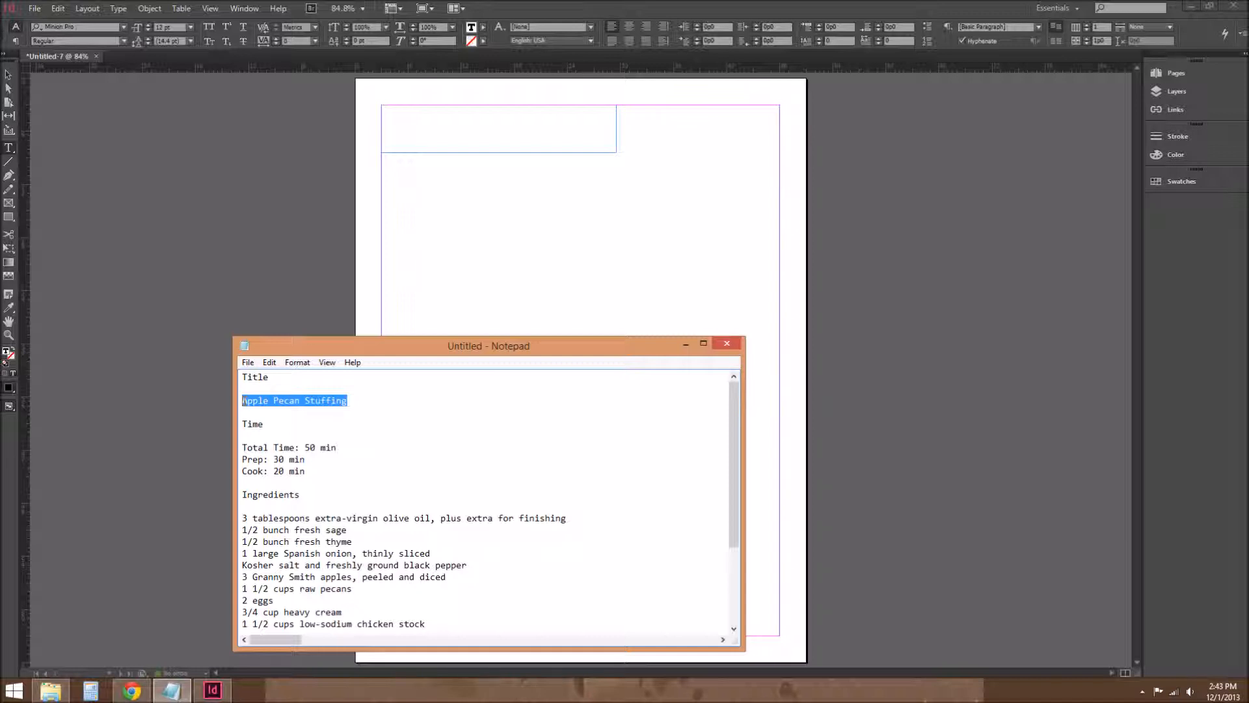
click(416, 133)
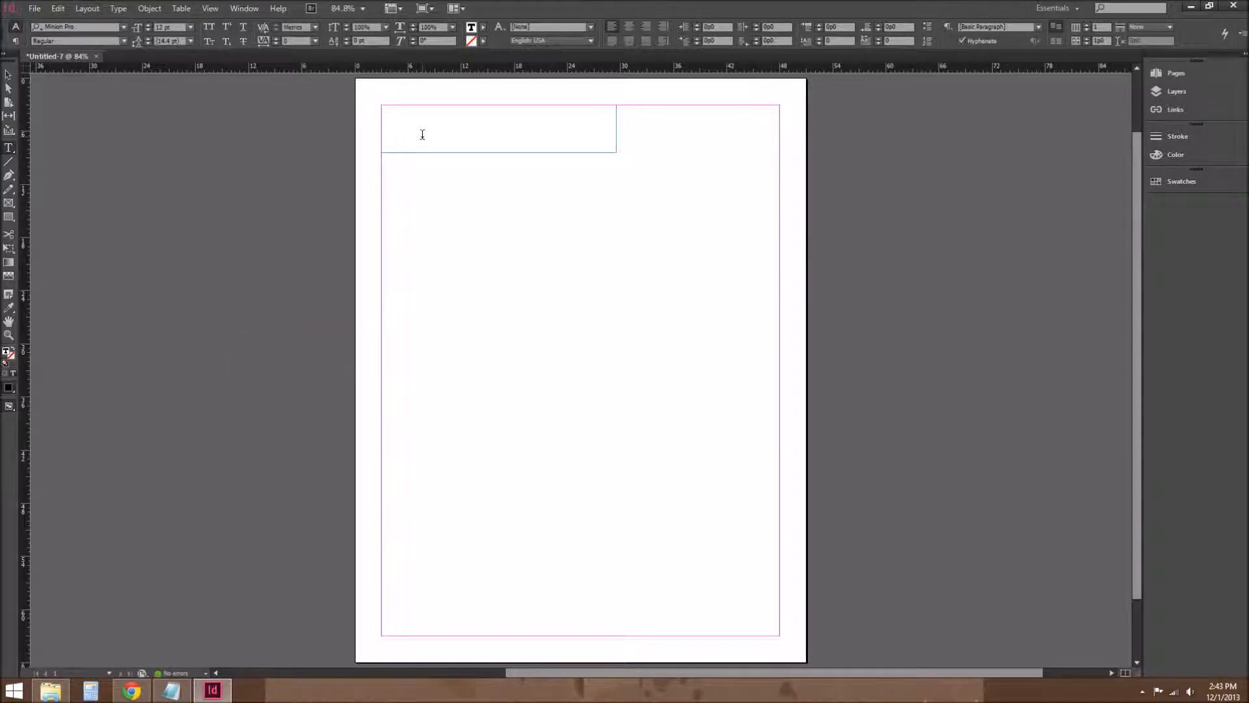
key(Escape)
key(ctrl+v)
Format the title in Trebuchet MS at 36 pt and widen its text frame so the whole title fits on one line.
drag(440, 113, 379, 111)
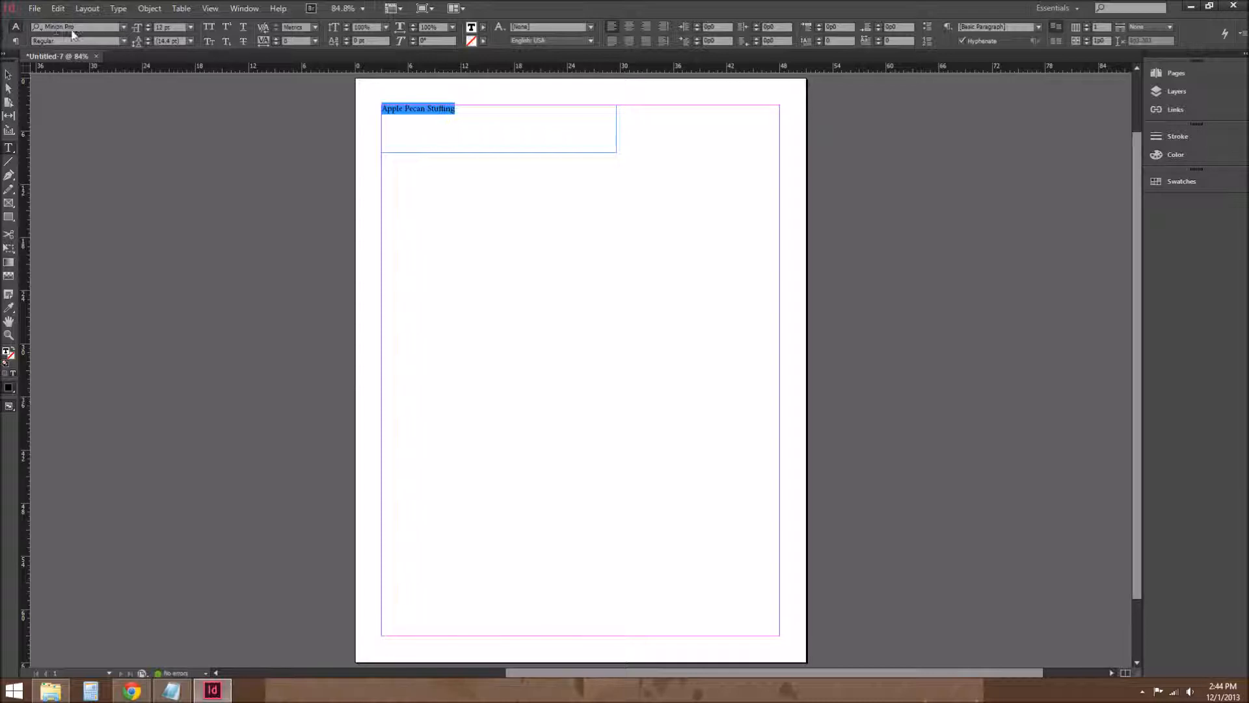
click(123, 26)
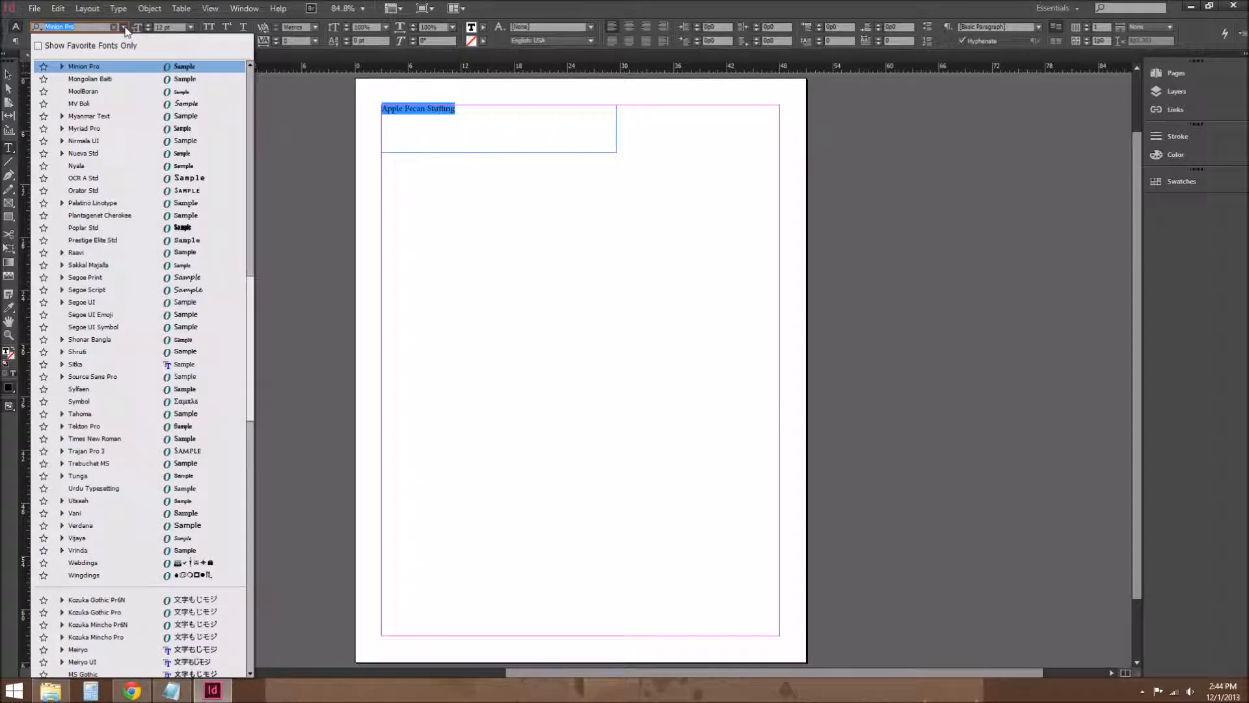
click(250, 123)
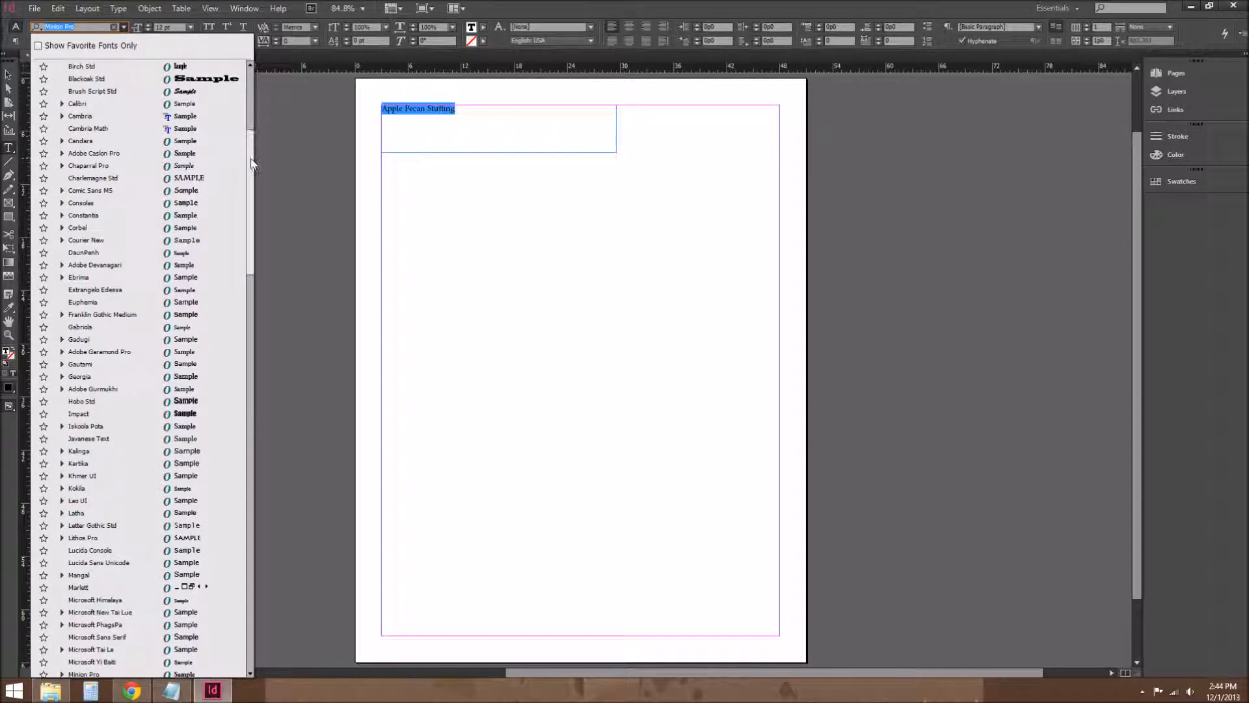
drag(252, 164, 251, 305)
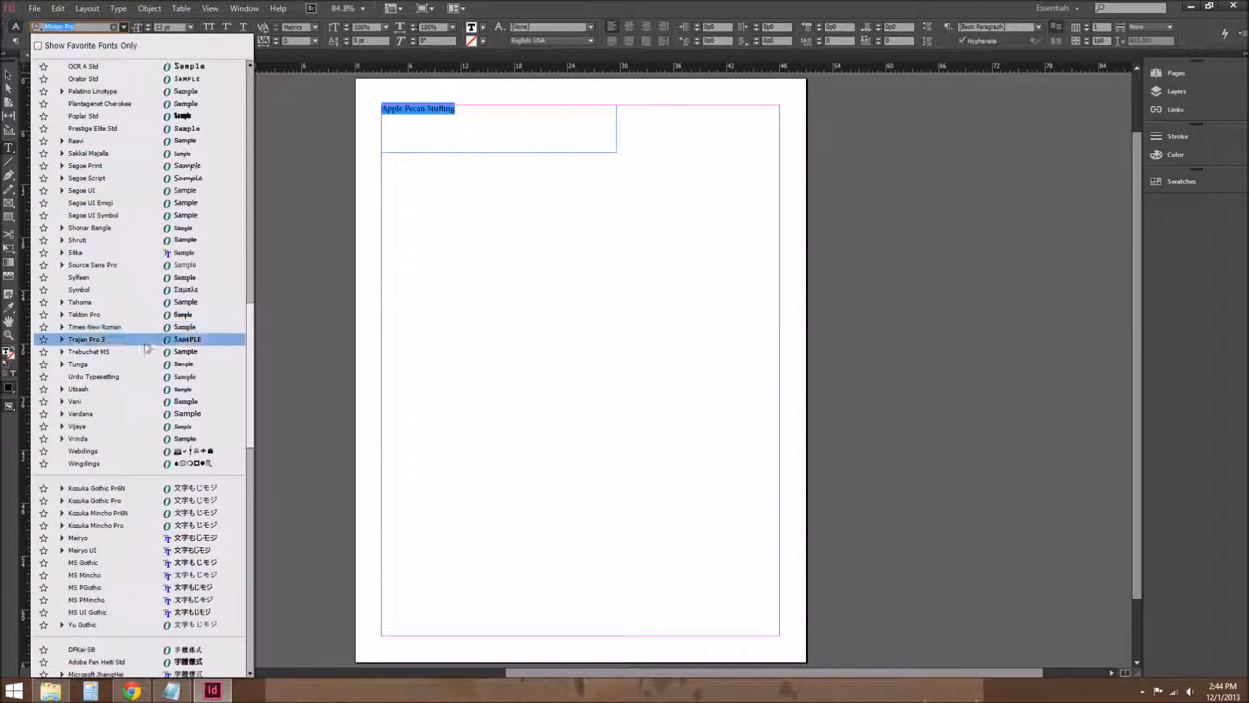
click(114, 351)
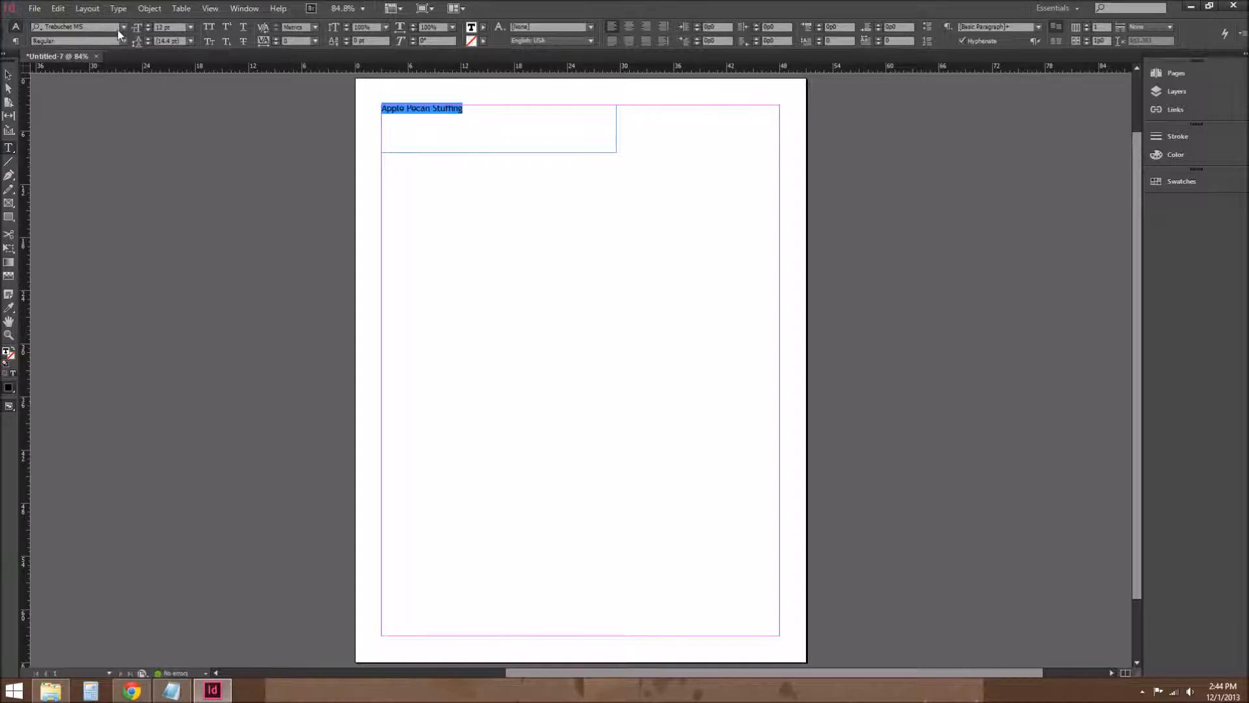
click(191, 27)
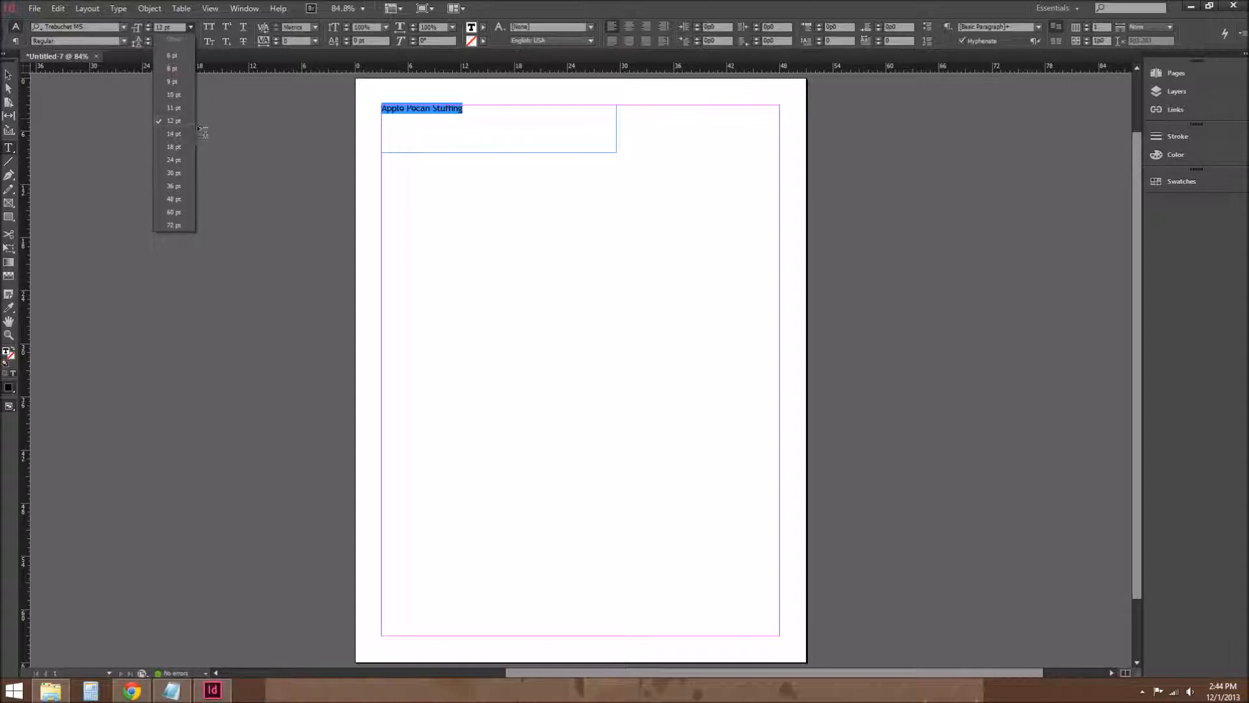
click(177, 189)
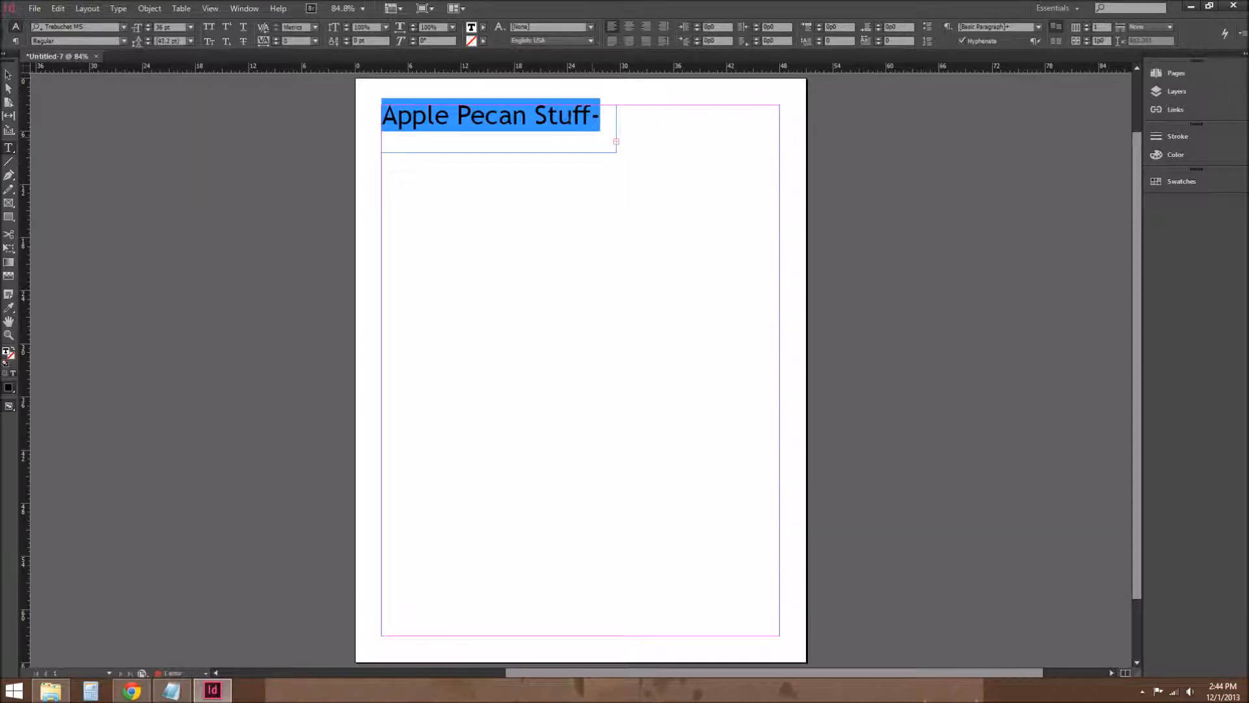
click(9, 75)
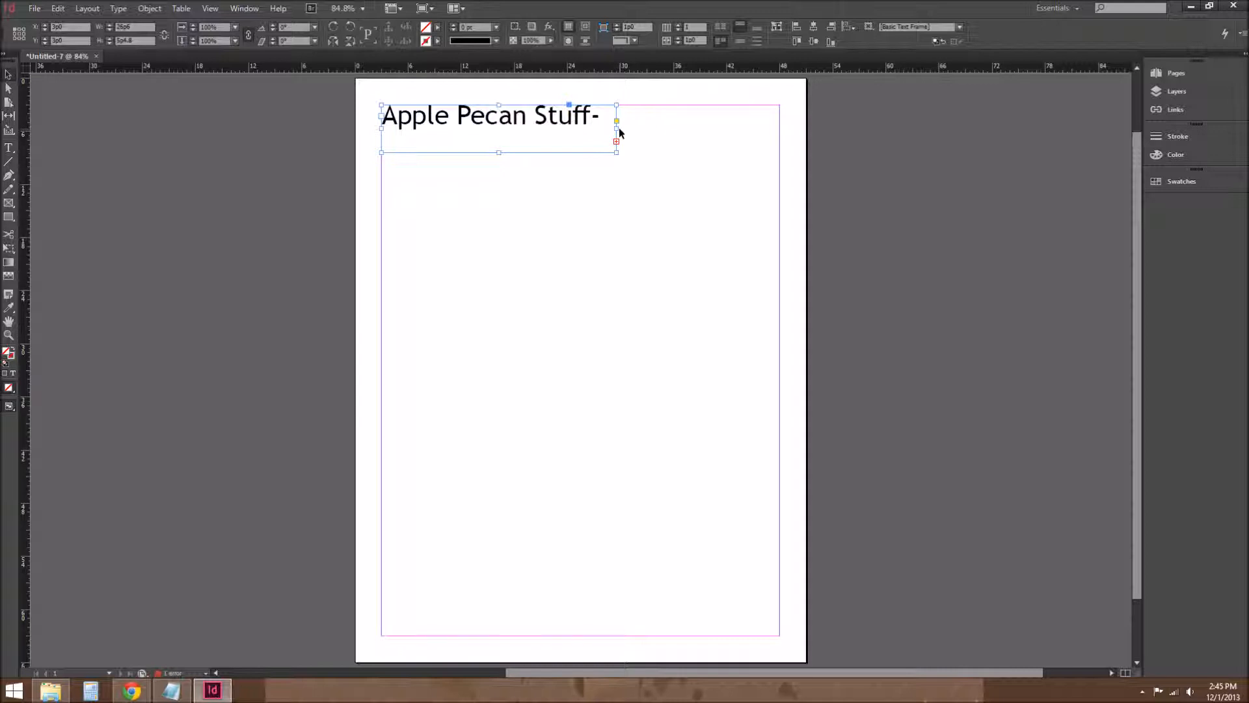
drag(619, 130, 643, 129)
Color the title text with a new CMYK process swatch of C=0, M=60, Y=85, K=30.
click(10, 148)
drag(630, 117, 386, 124)
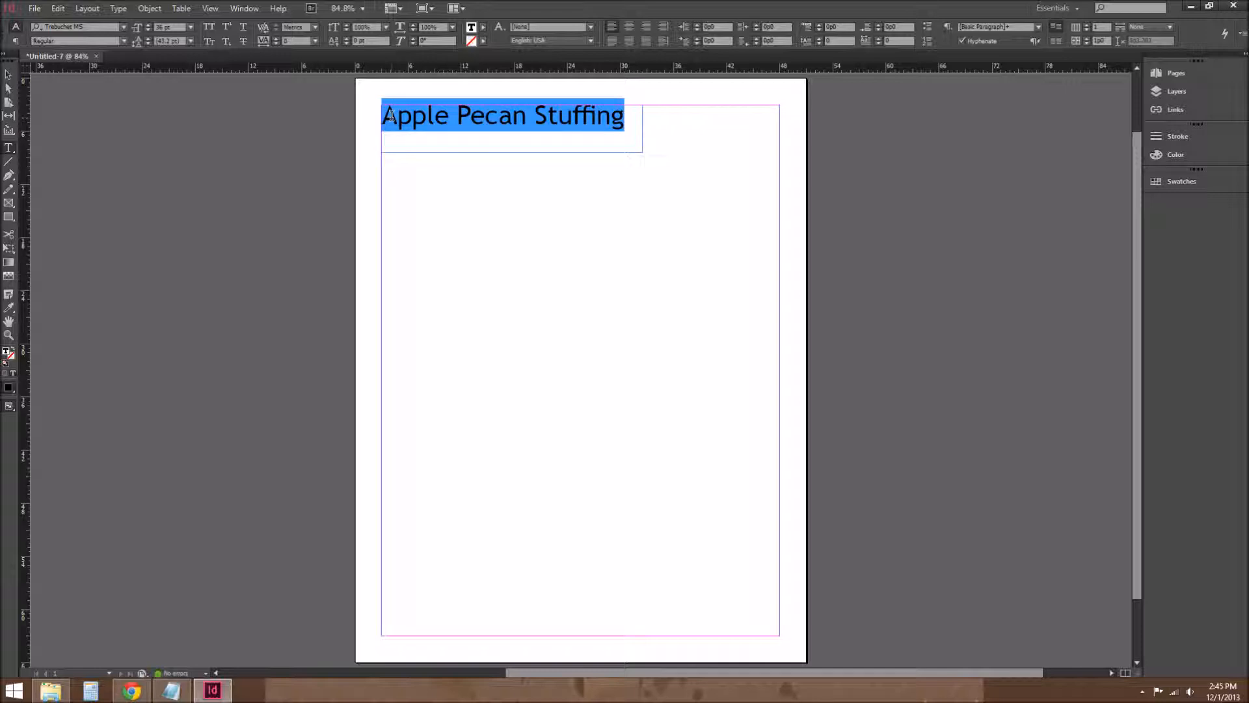
click(483, 28)
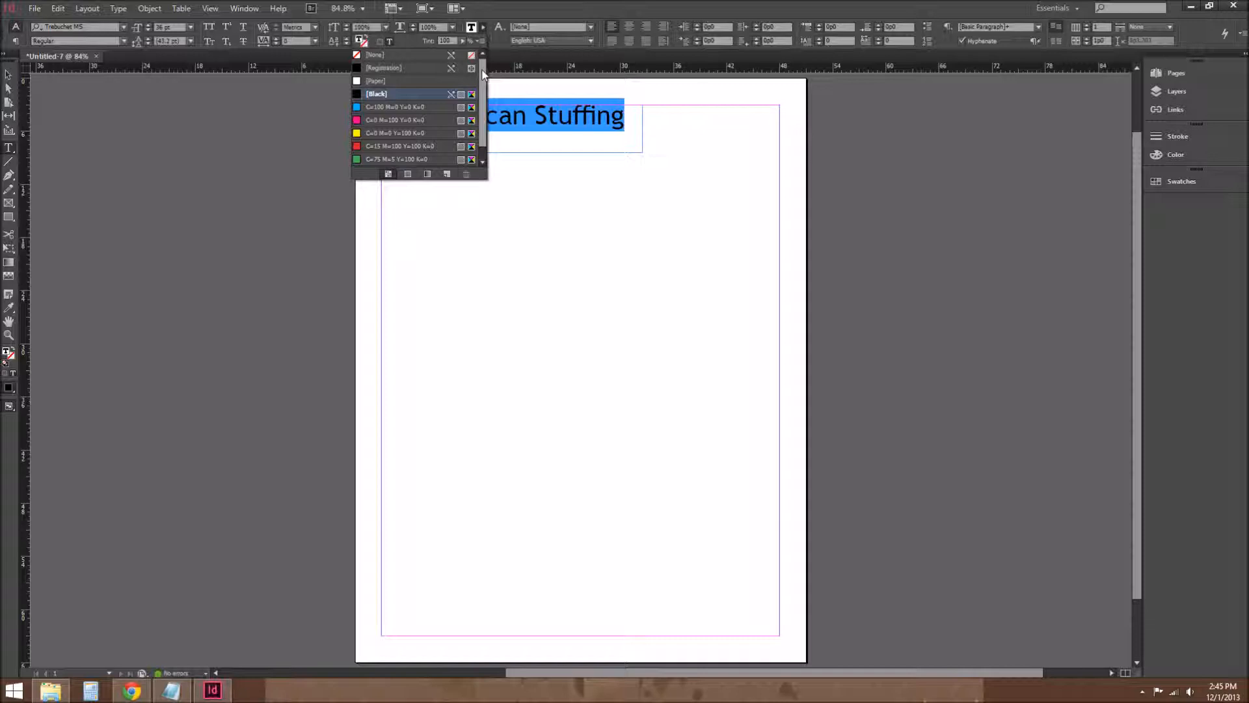
drag(483, 74, 483, 83)
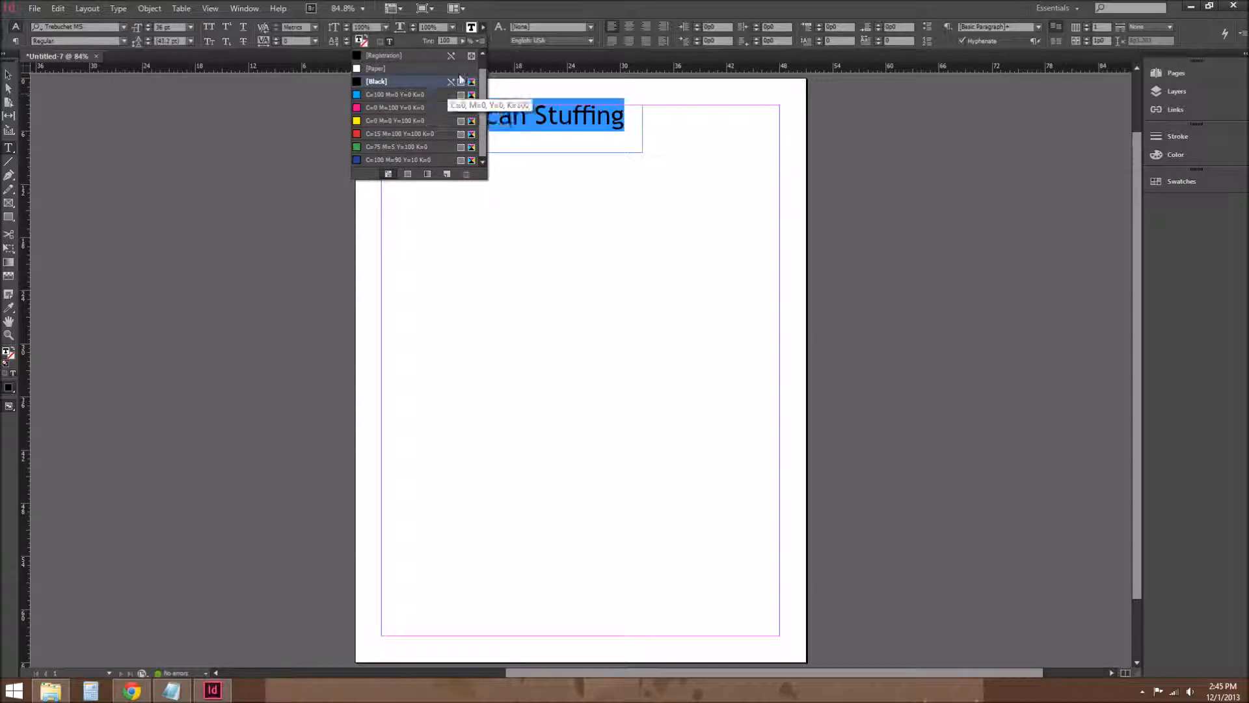
click(478, 41)
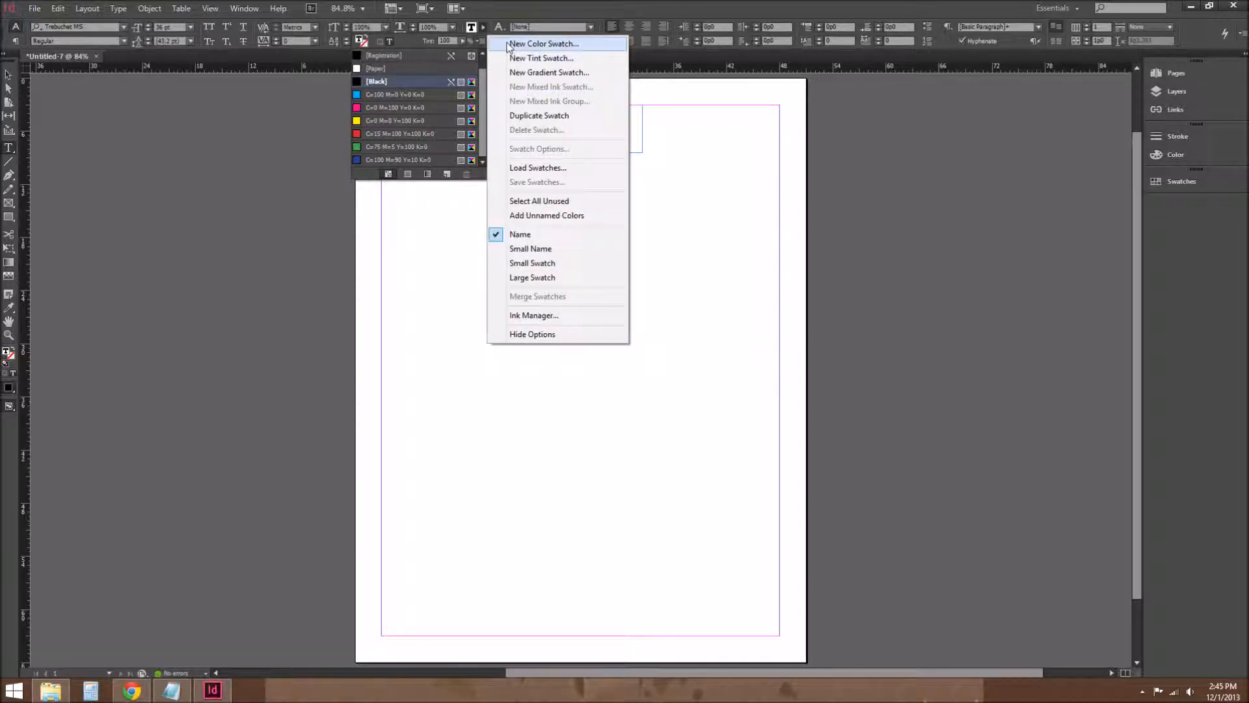
click(509, 44)
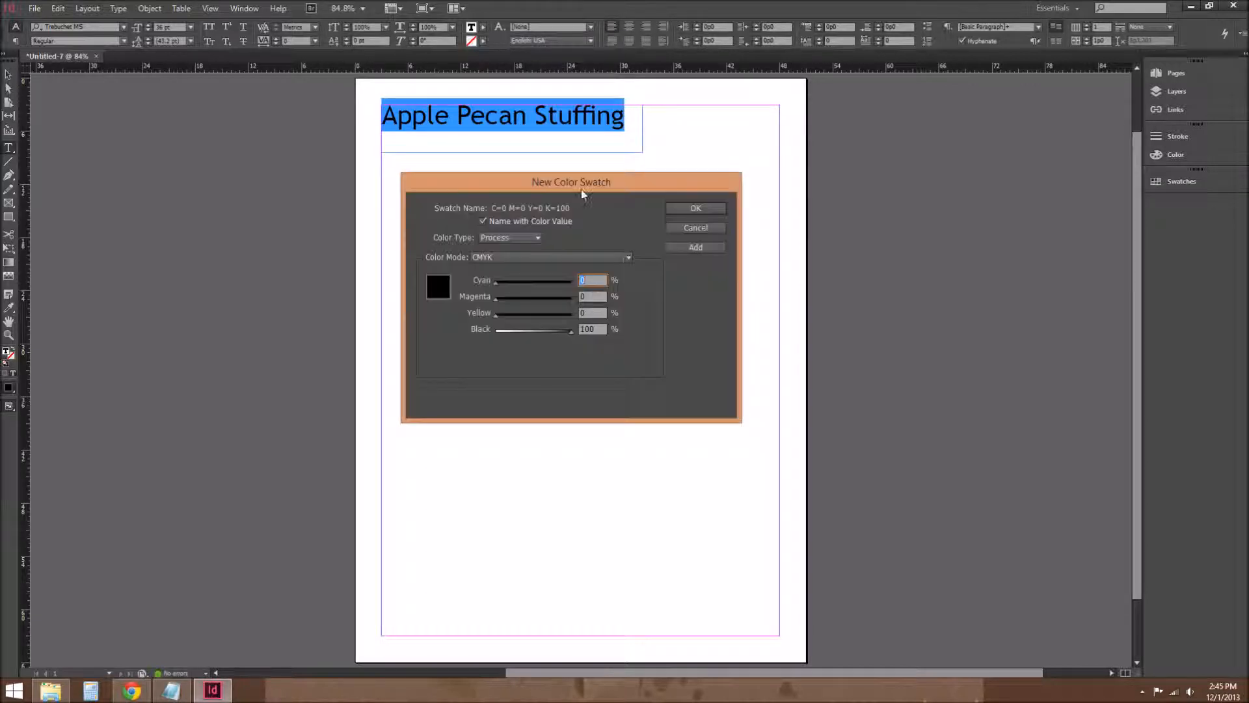
drag(586, 182, 583, 181)
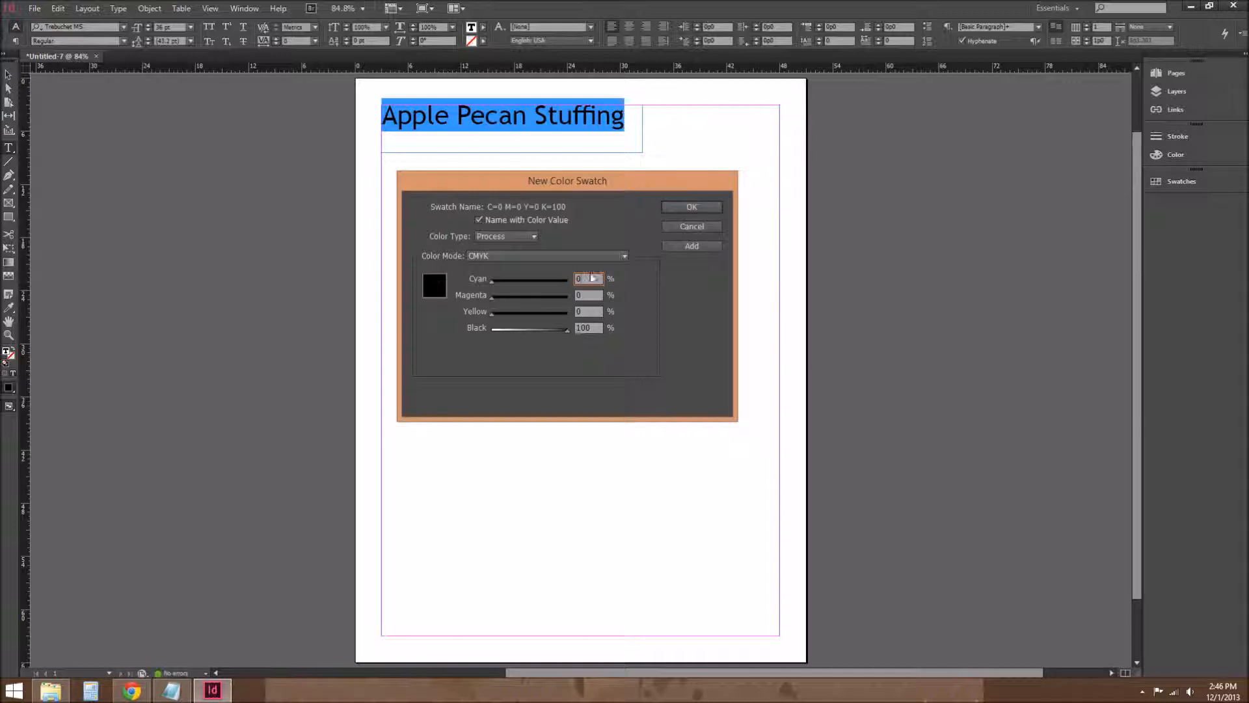
click(579, 296)
text(60)
click(593, 313)
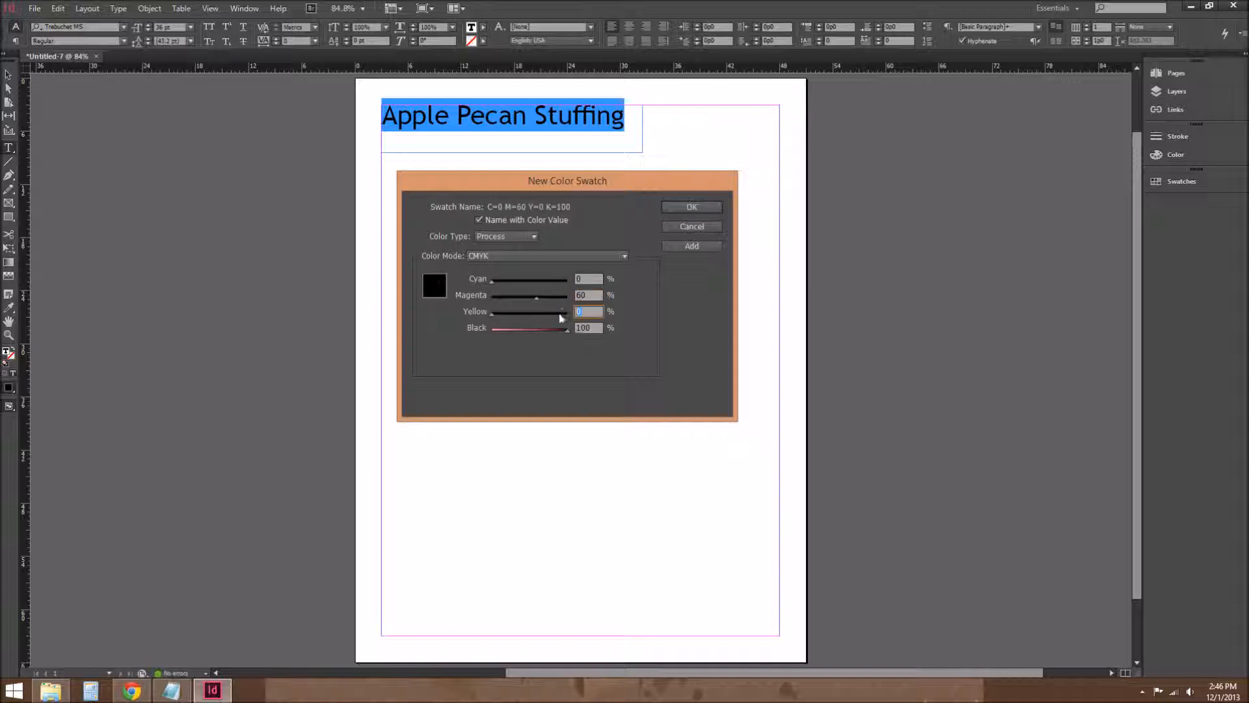
text(85)
key(Tab)
text(30)
click(677, 207)
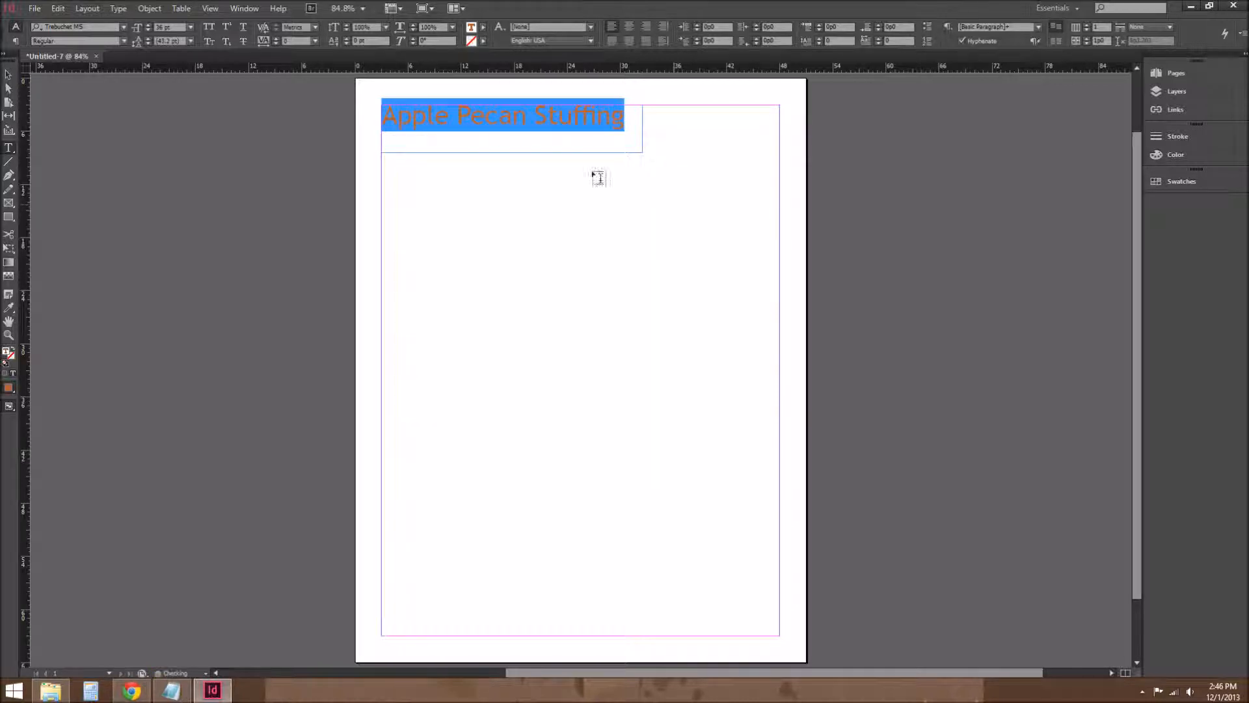
Deselect the title text and check the new swatch in the text color list.
click(628, 116)
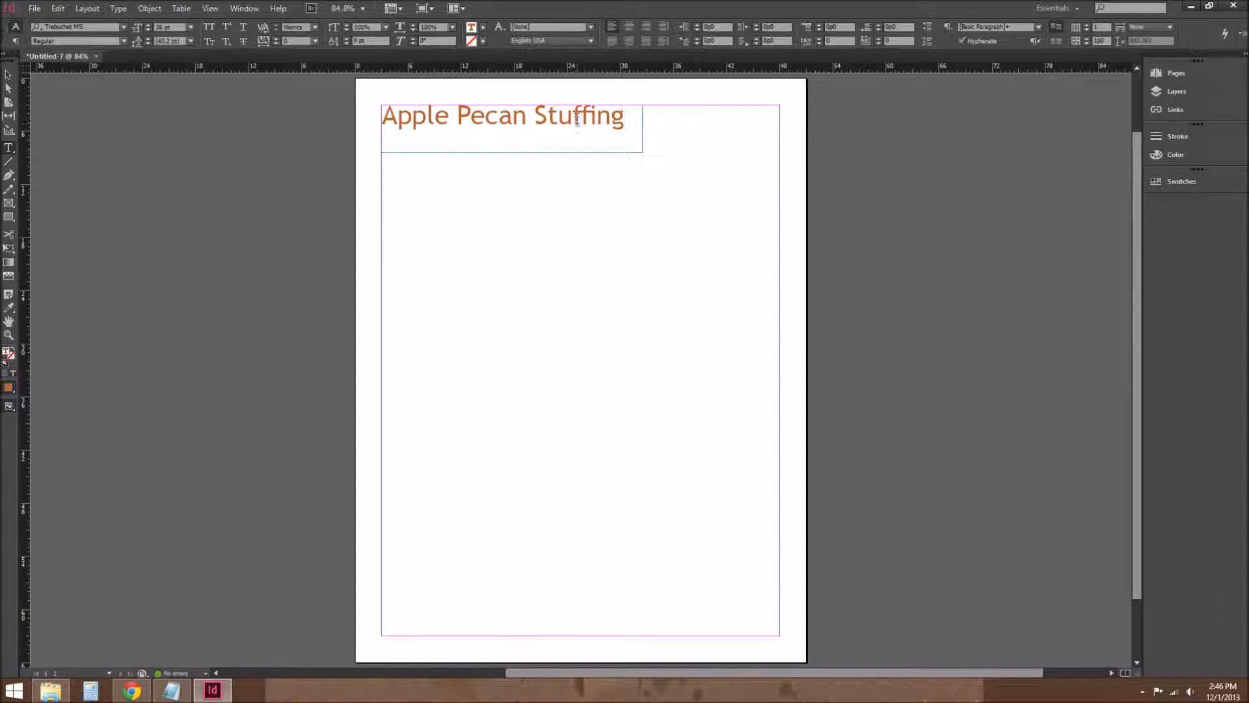
click(484, 27)
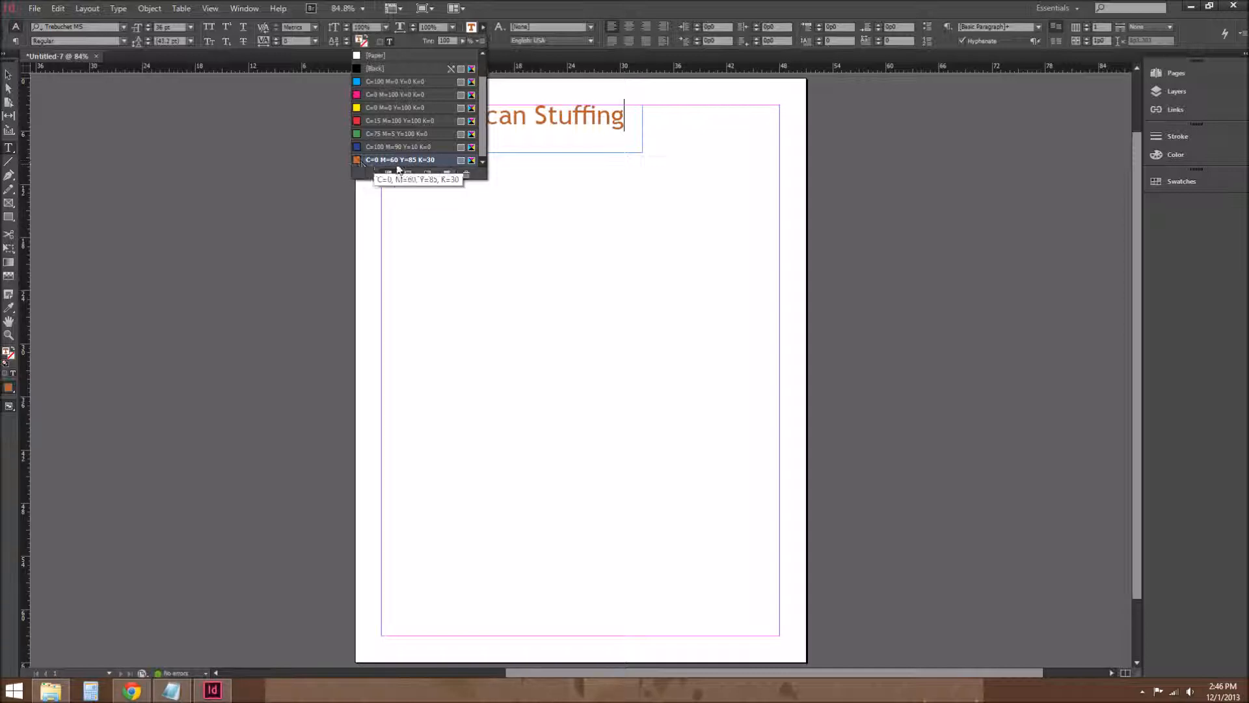
click(634, 121)
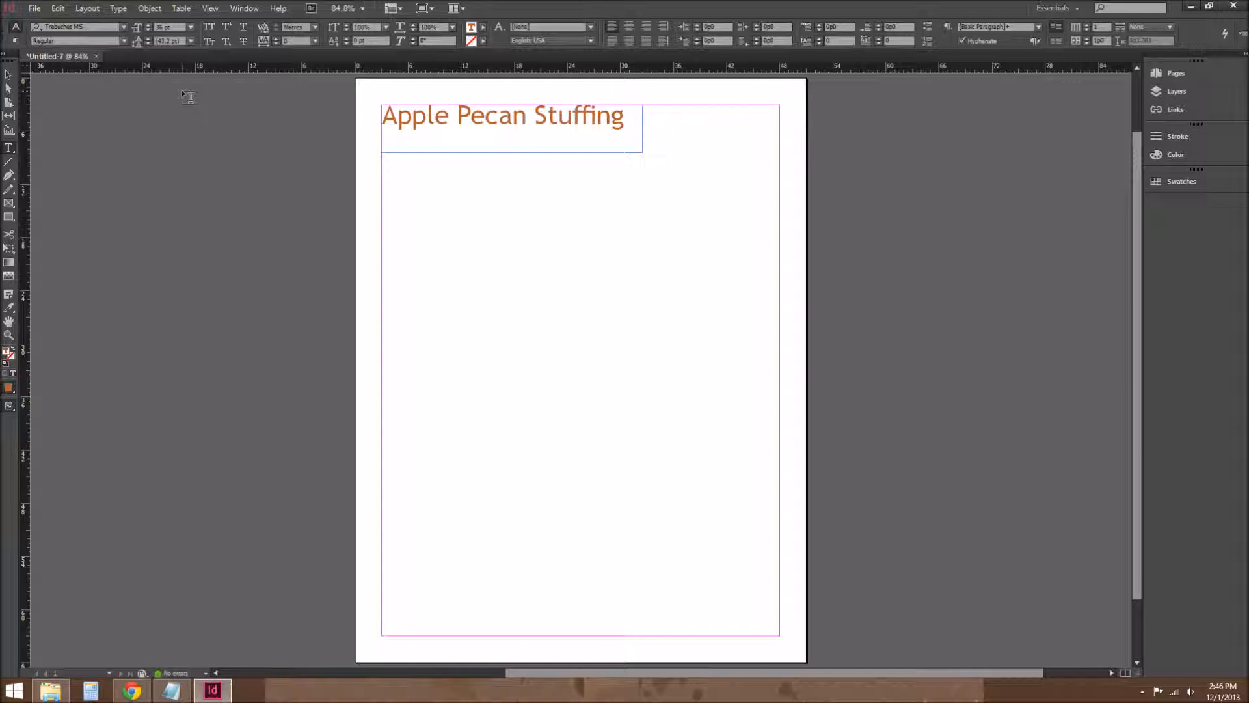
Place the stuffing photo below the title on the page's right half, about 18p2 wide, and shift it slightly right.
click(9, 75)
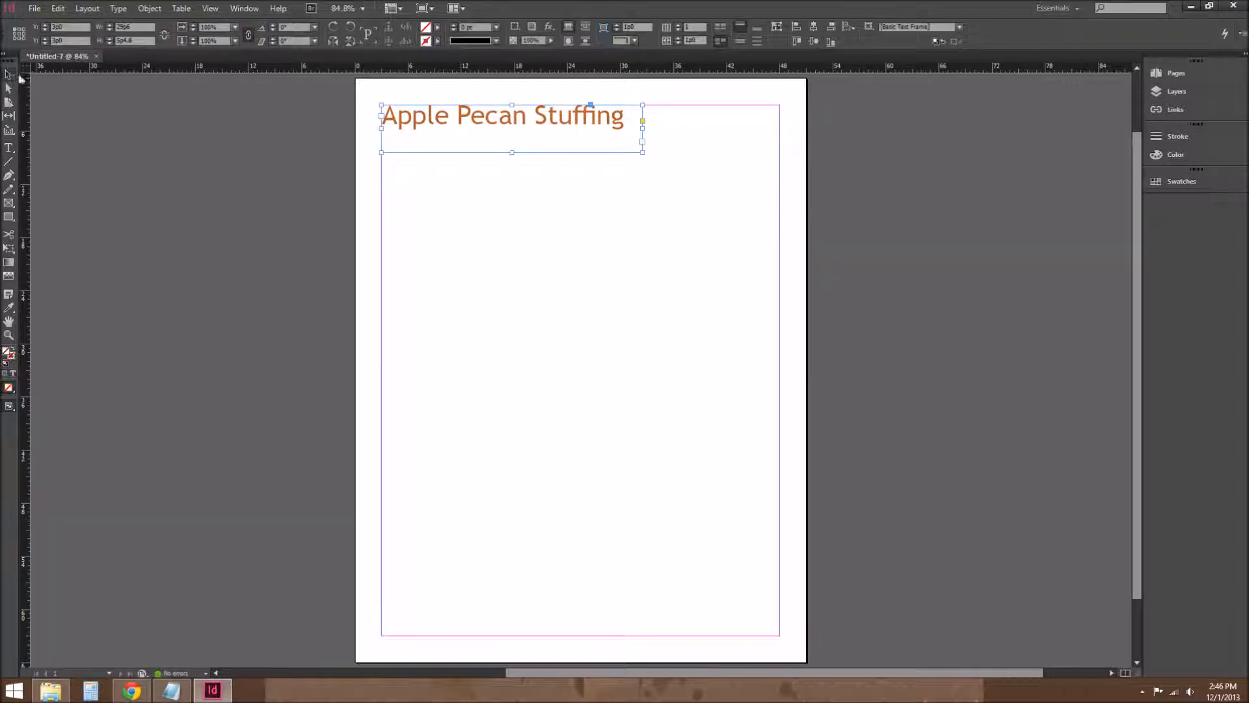
click(660, 187)
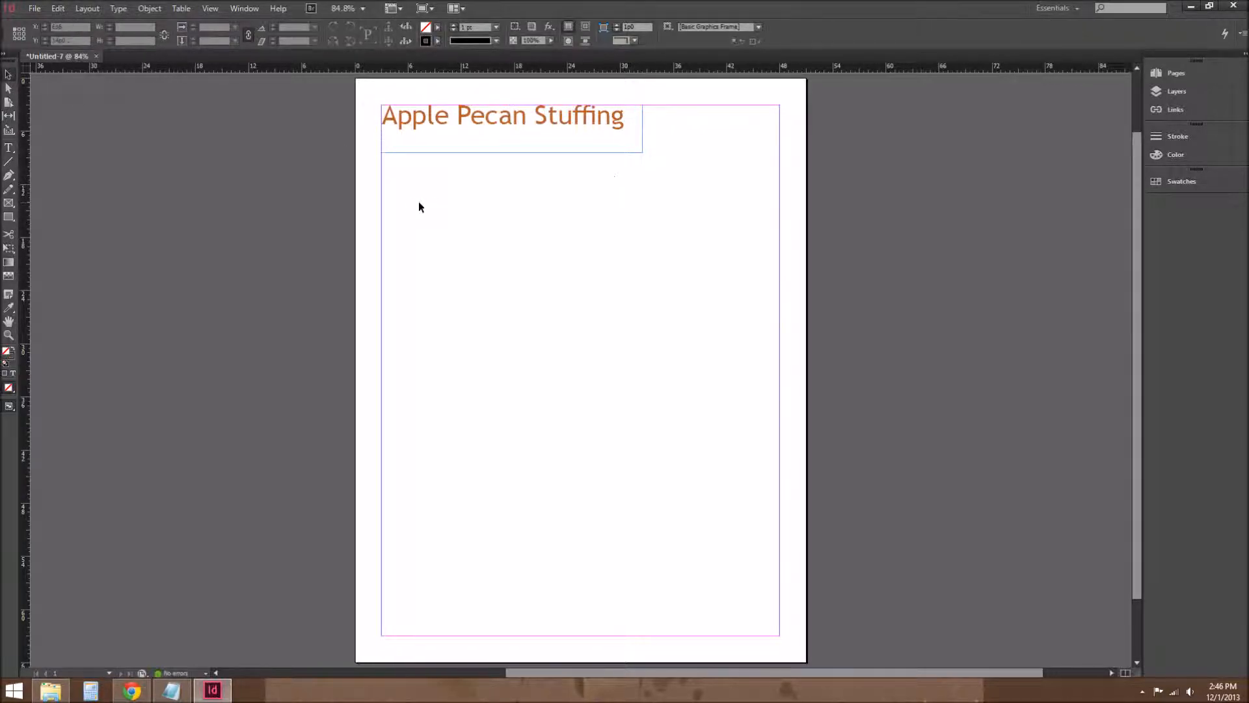
click(34, 9)
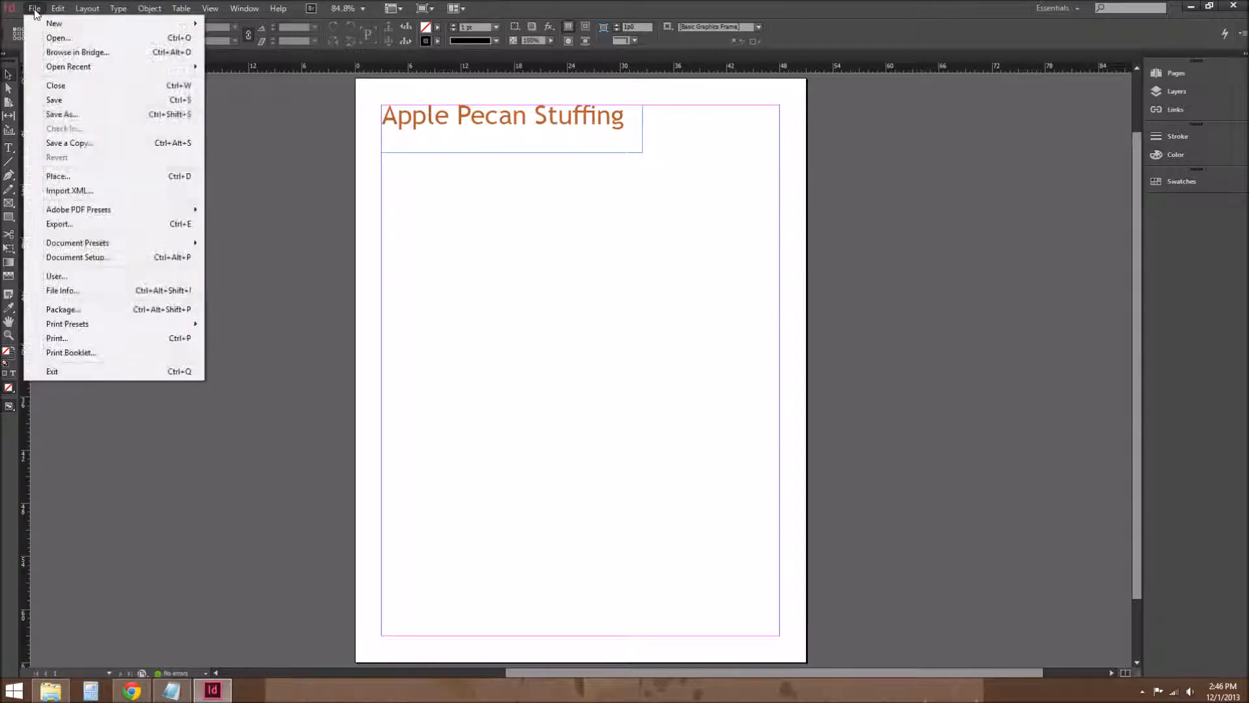
click(73, 177)
click(715, 339)
click(855, 502)
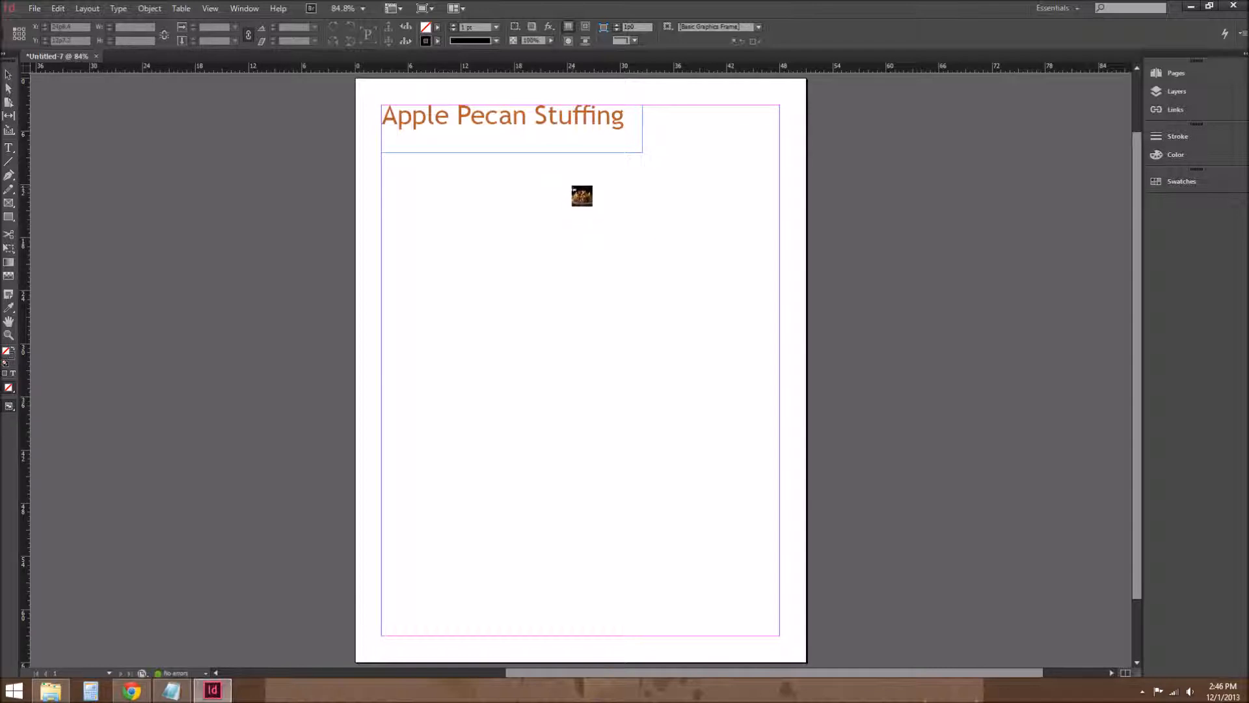
drag(572, 186, 734, 264)
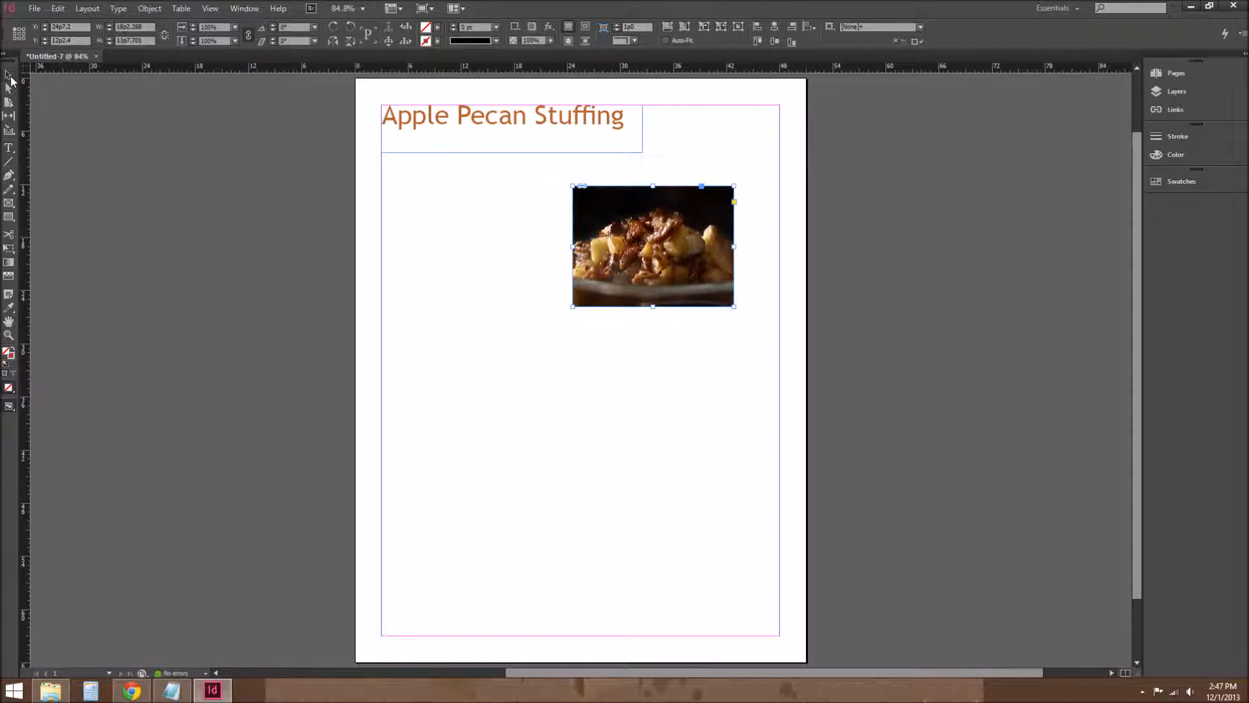
drag(609, 233, 718, 217)
click(718, 169)
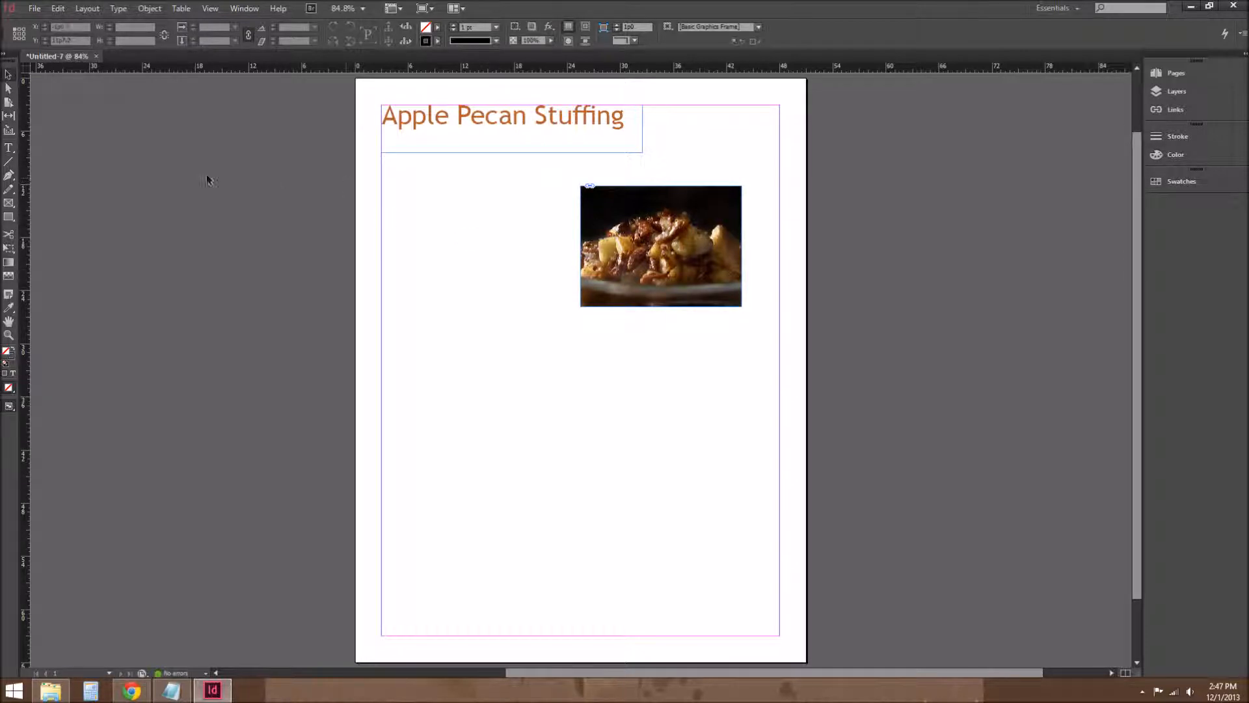
Draw three empty text frames: one beside the photo and two tall ones side by side below, ending near the bottom margin.
click(8, 149)
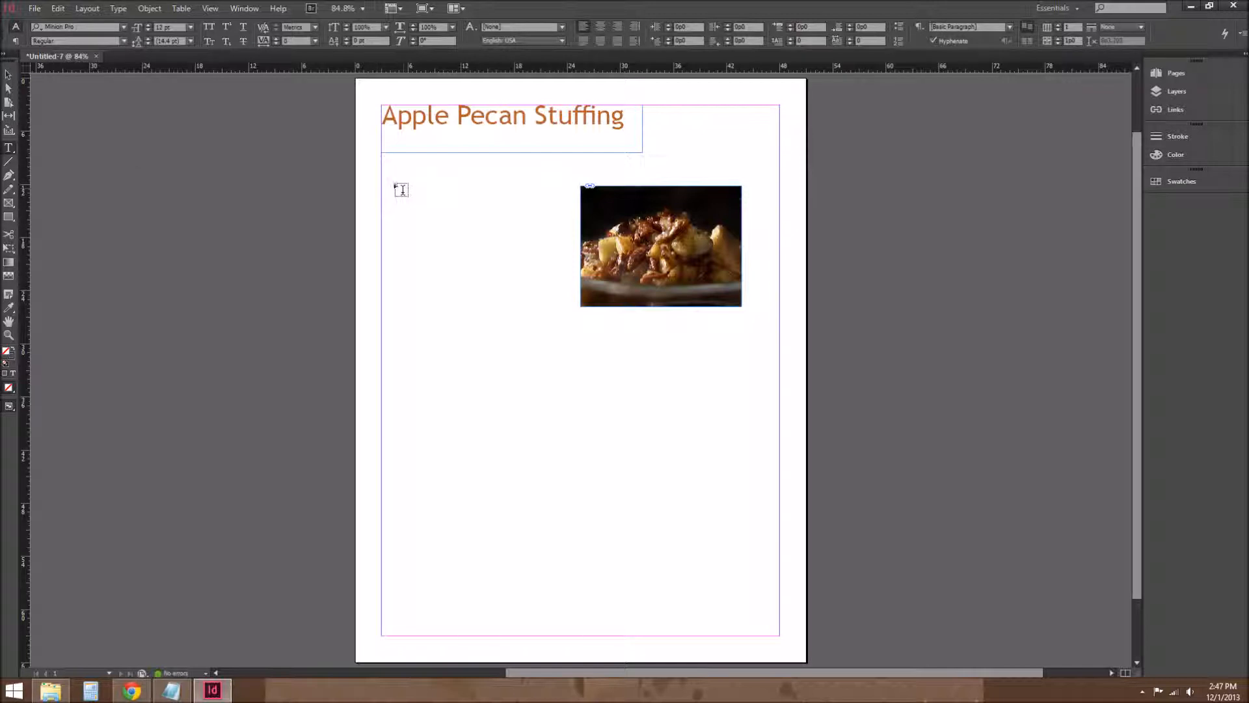
drag(397, 184, 562, 307)
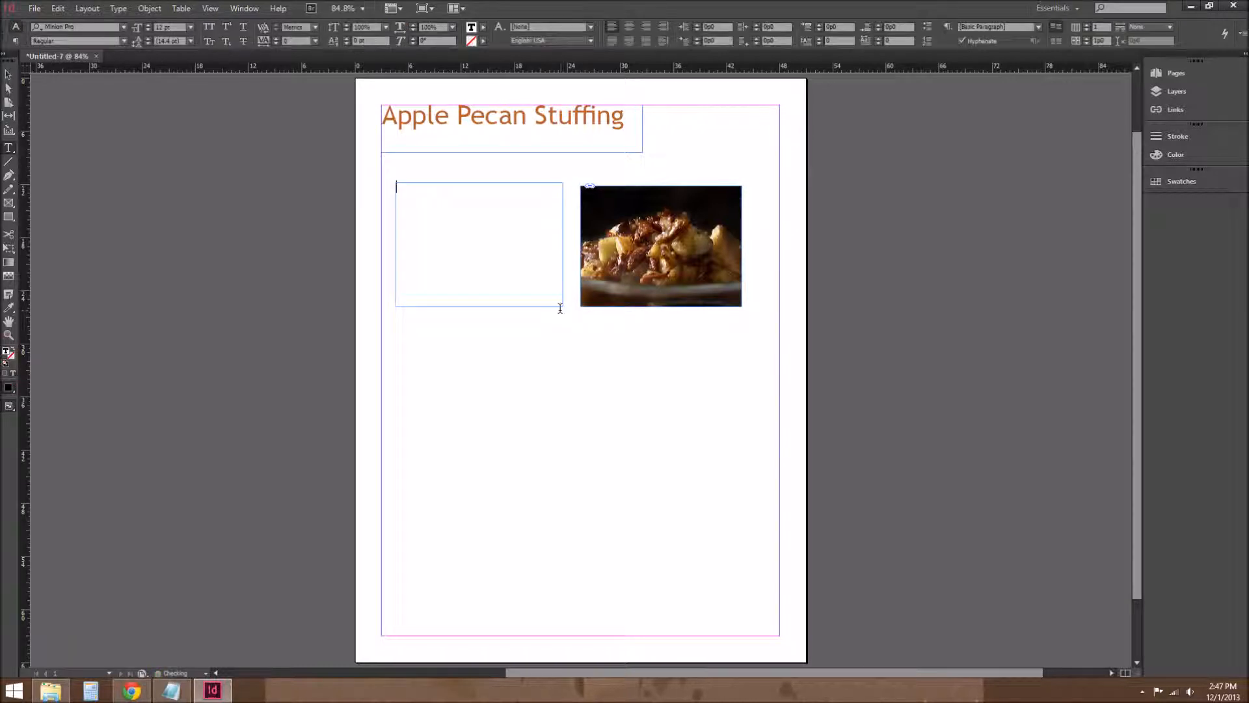
drag(396, 320, 562, 625)
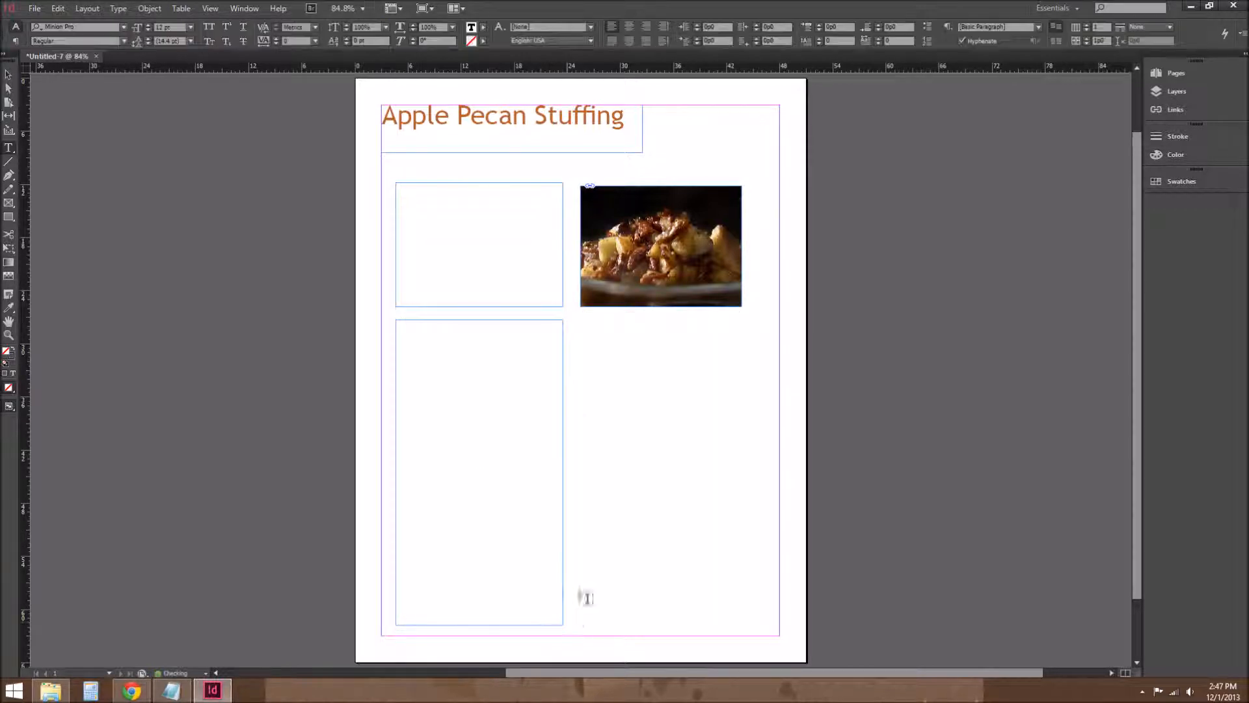
drag(578, 320, 745, 624)
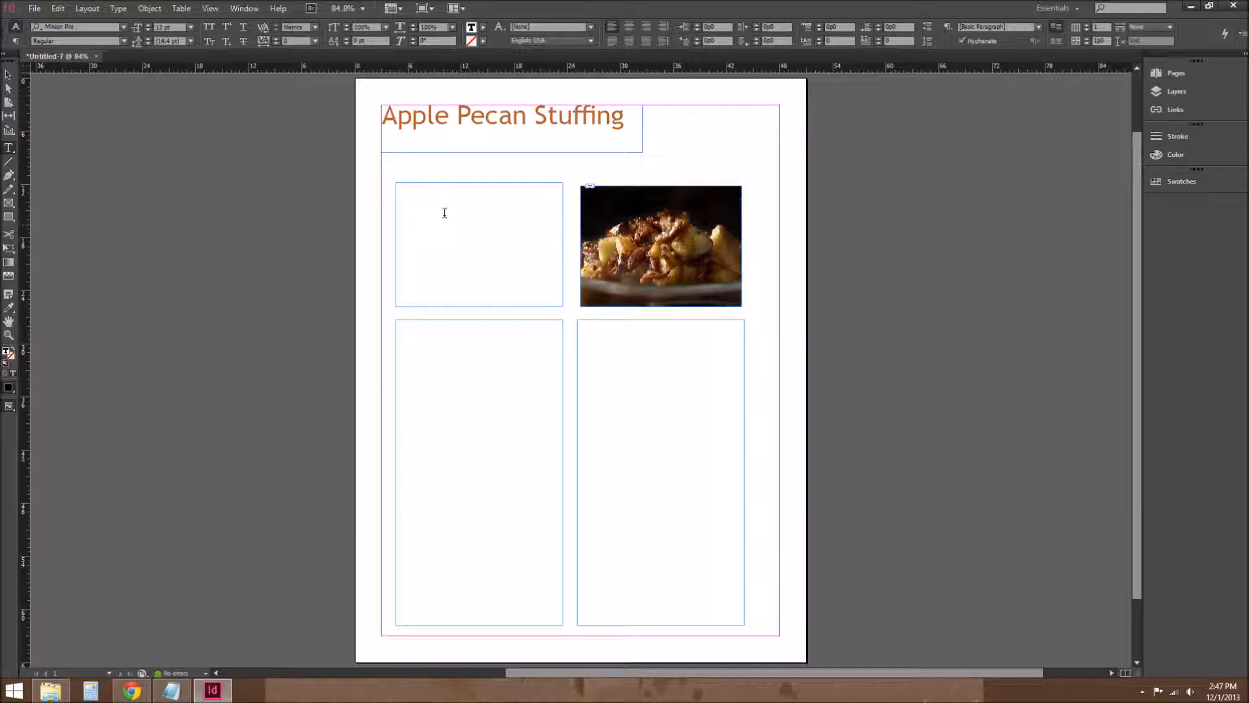
Copy the Time heading and its three time lines from Notepad into the InDesign text frame beside the photo.
click(405, 207)
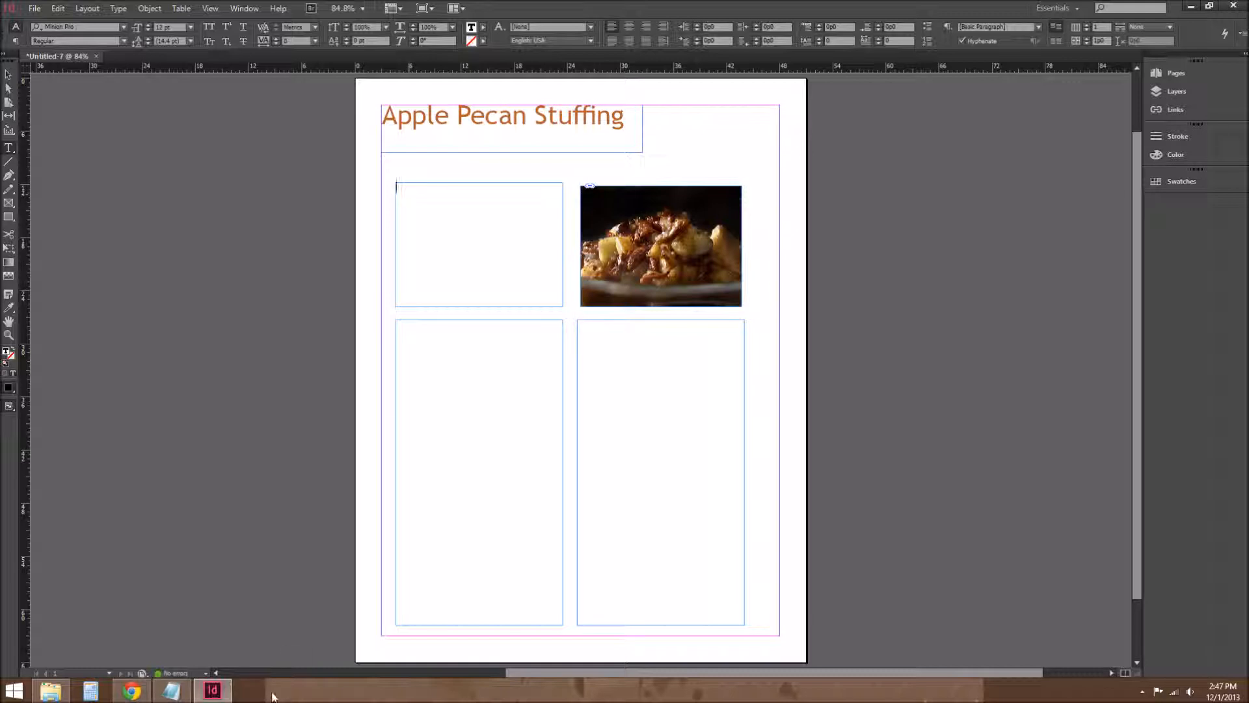
click(171, 690)
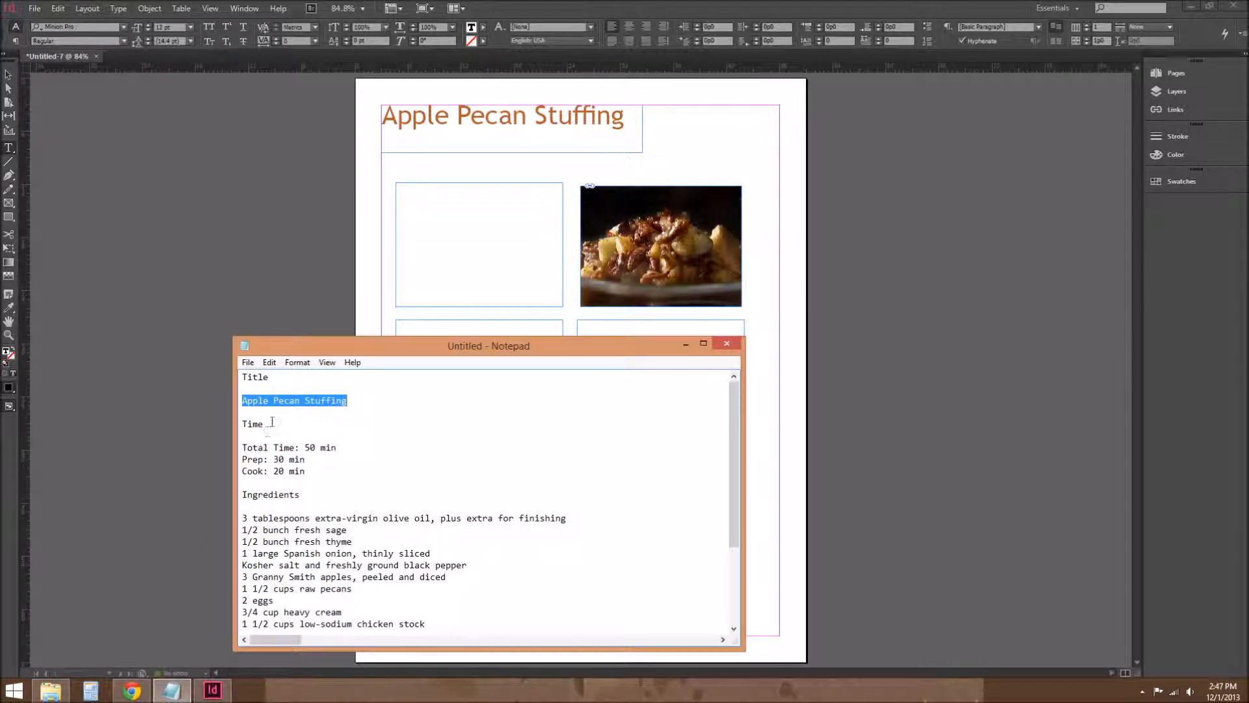
drag(314, 475, 235, 424)
key(ctrl+c)
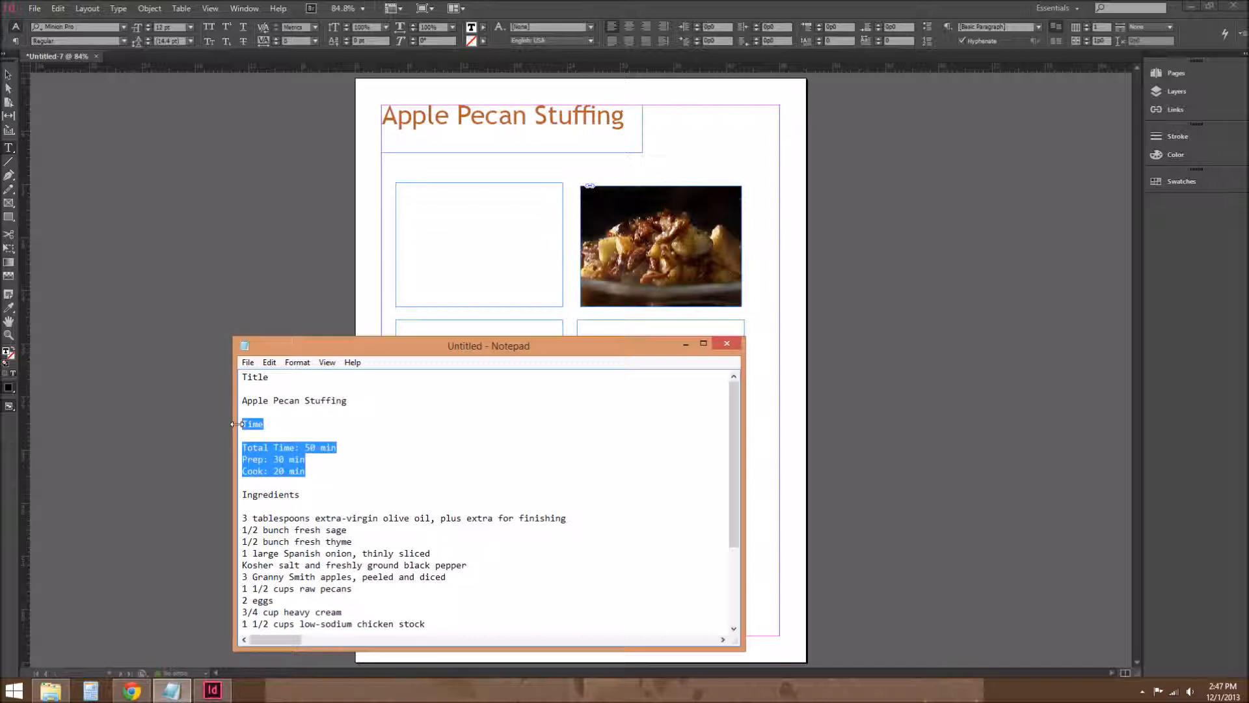
click(421, 222)
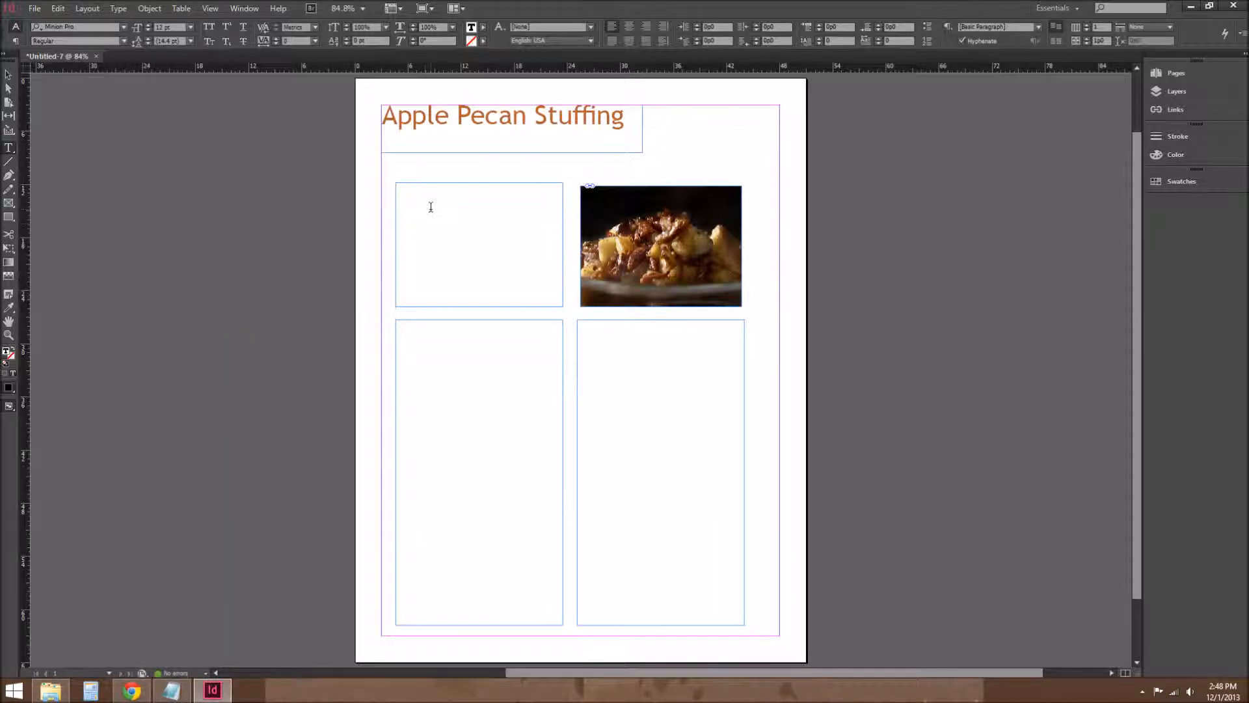
key(ctrl+v)
Format the Time heading in Trebuchet MS at 24 pt.
drag(413, 185, 396, 186)
click(123, 26)
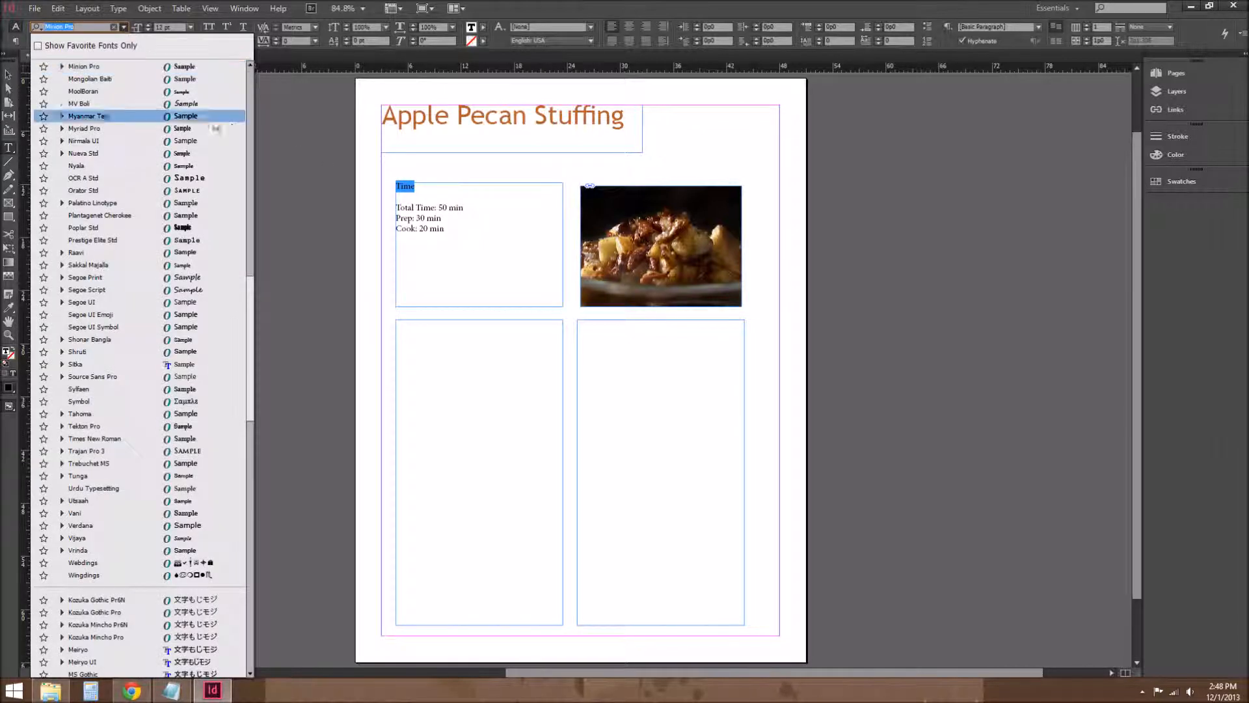
click(248, 143)
drag(251, 187, 251, 333)
click(107, 277)
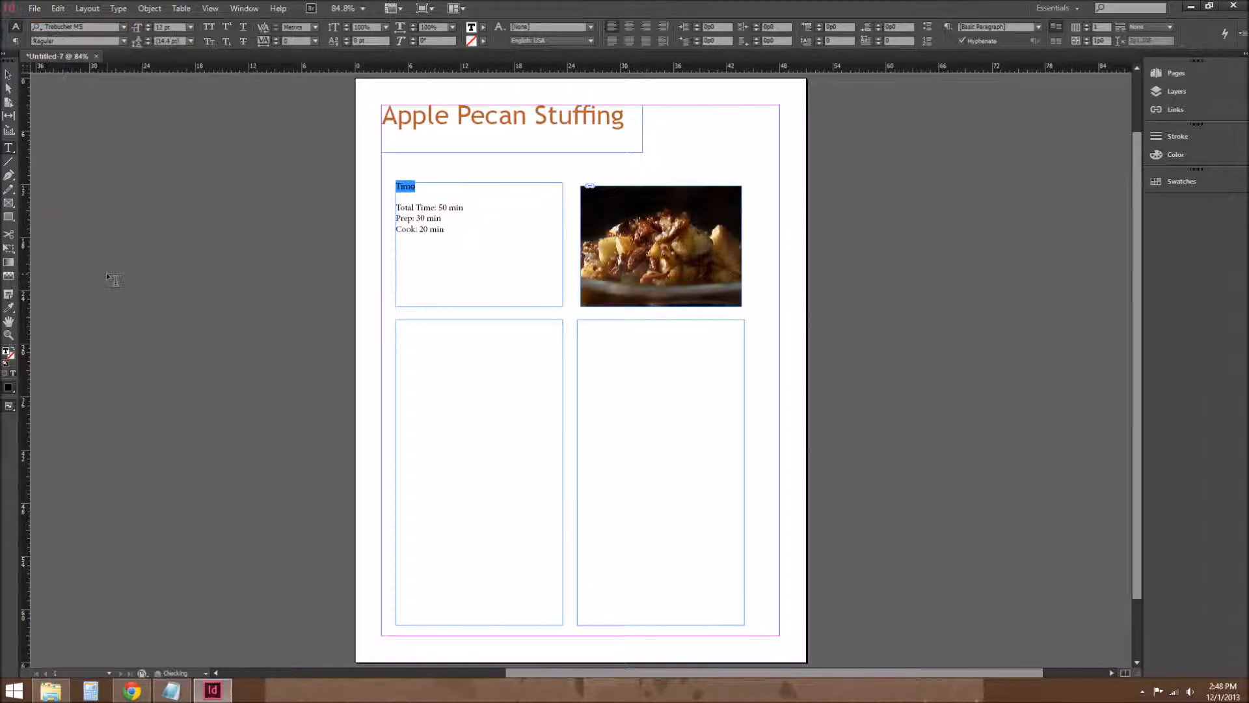
click(191, 26)
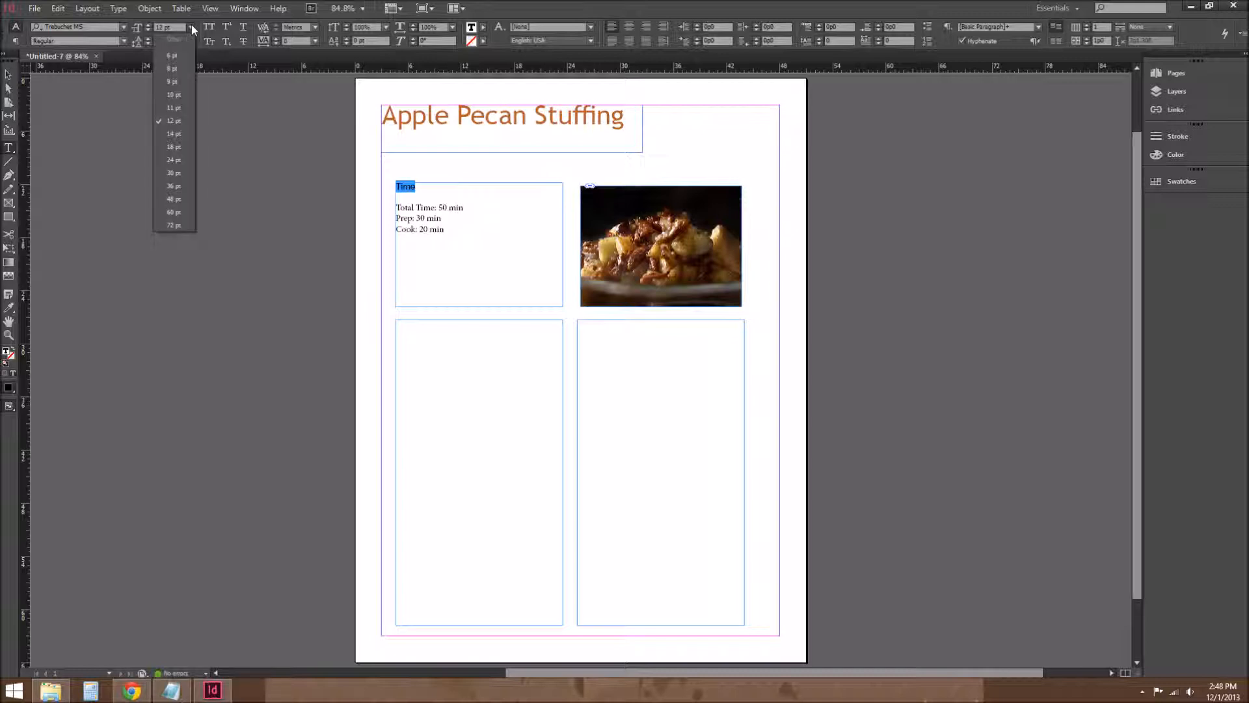
click(175, 160)
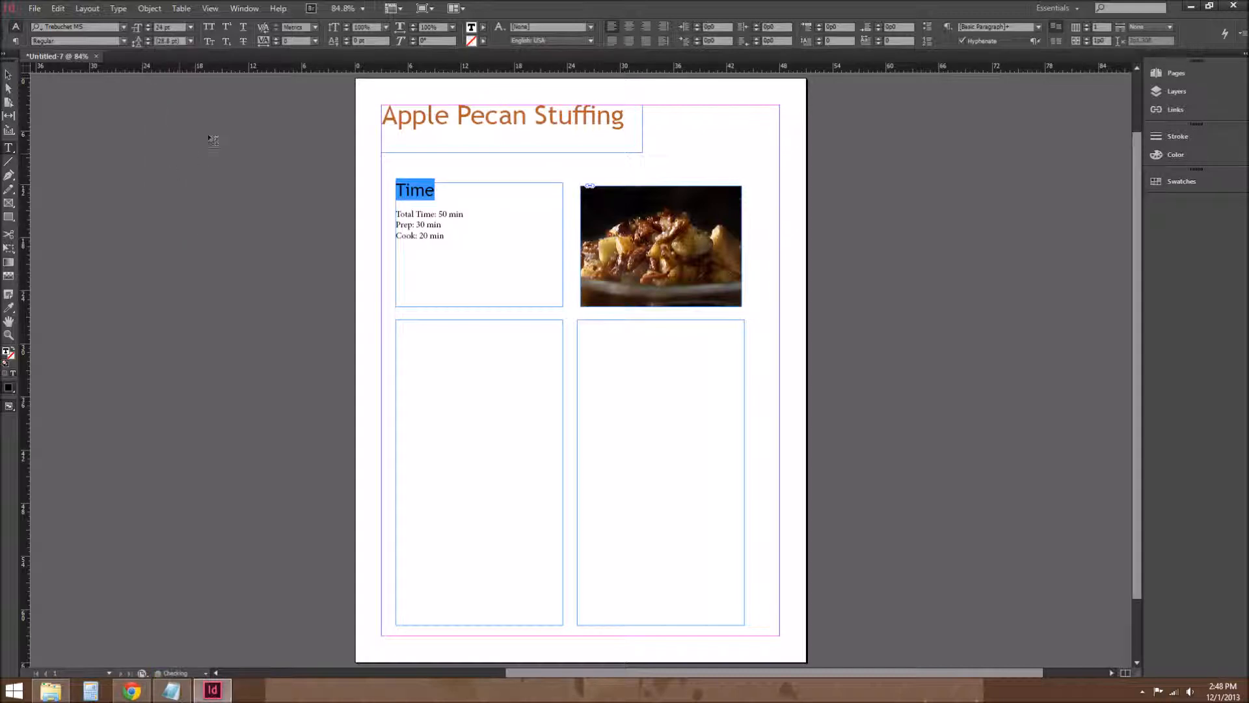
Color the Time heading with the C=0 M=60 Y=85 K=30 swatch and deselect it.
click(483, 27)
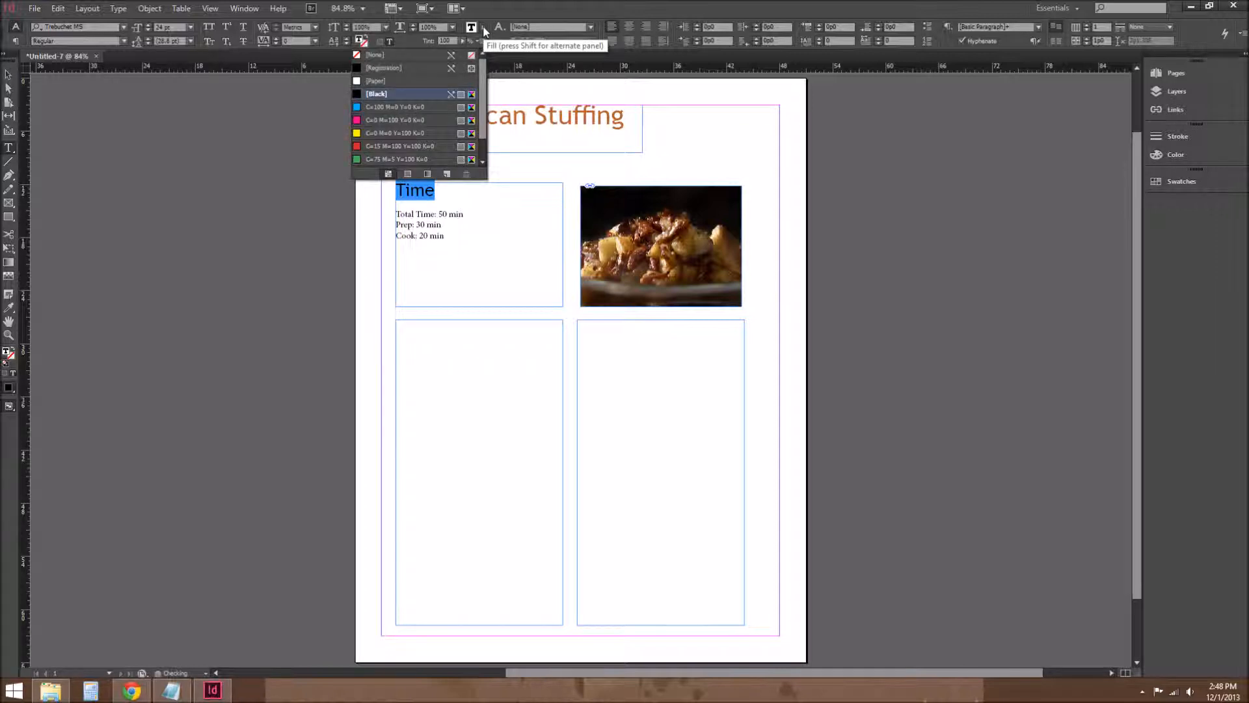
scroll(483, 108, down, 2)
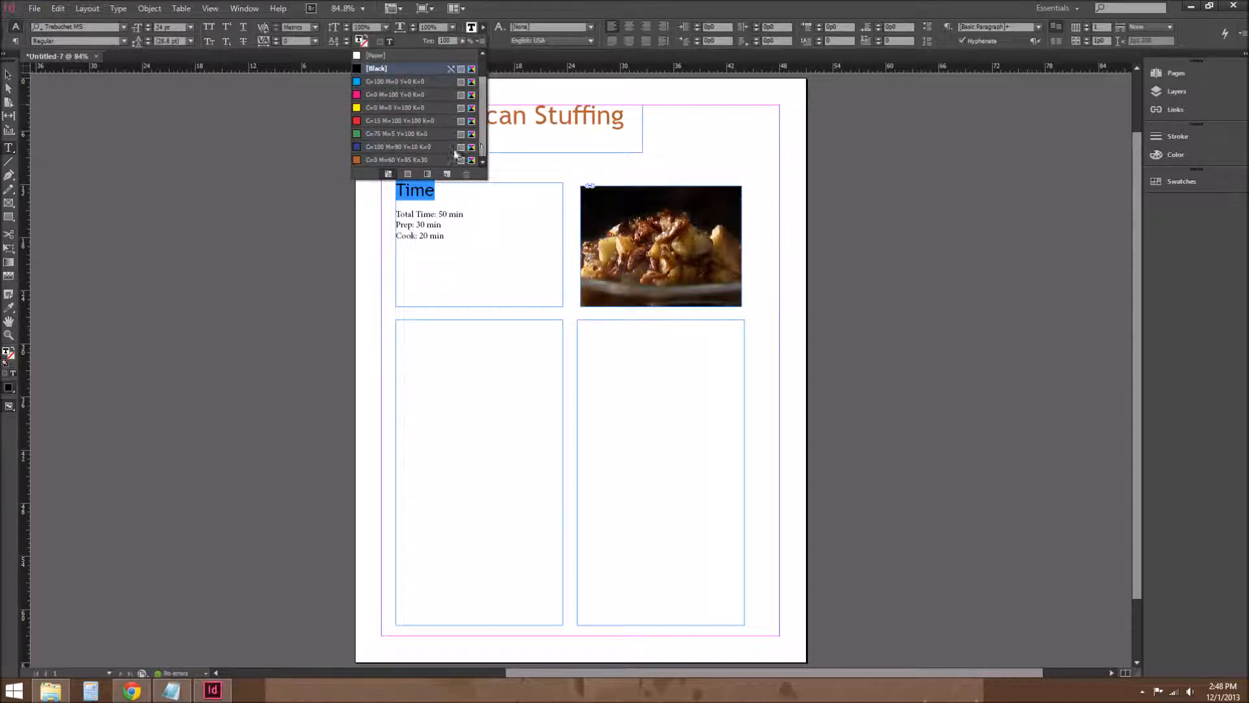
click(391, 159)
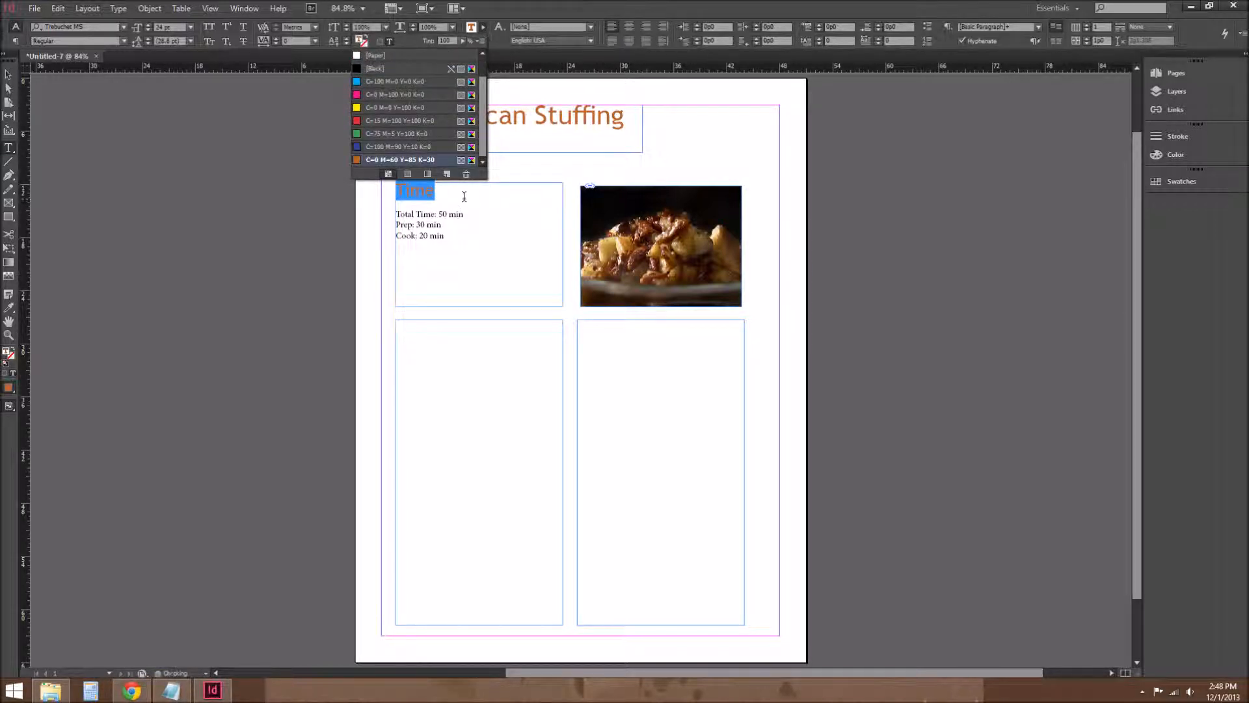
click(465, 198)
Format the total, prep and cook time lines in Verdana at 18 pt.
click(459, 232)
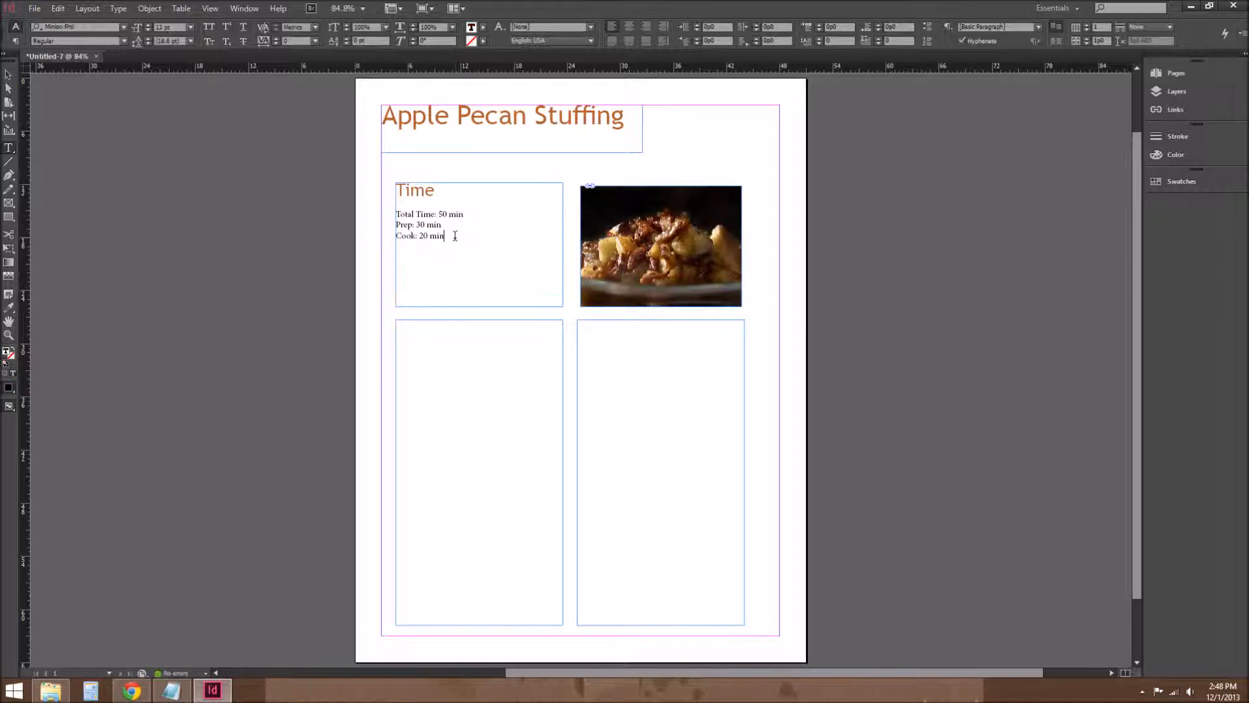
drag(455, 236, 399, 213)
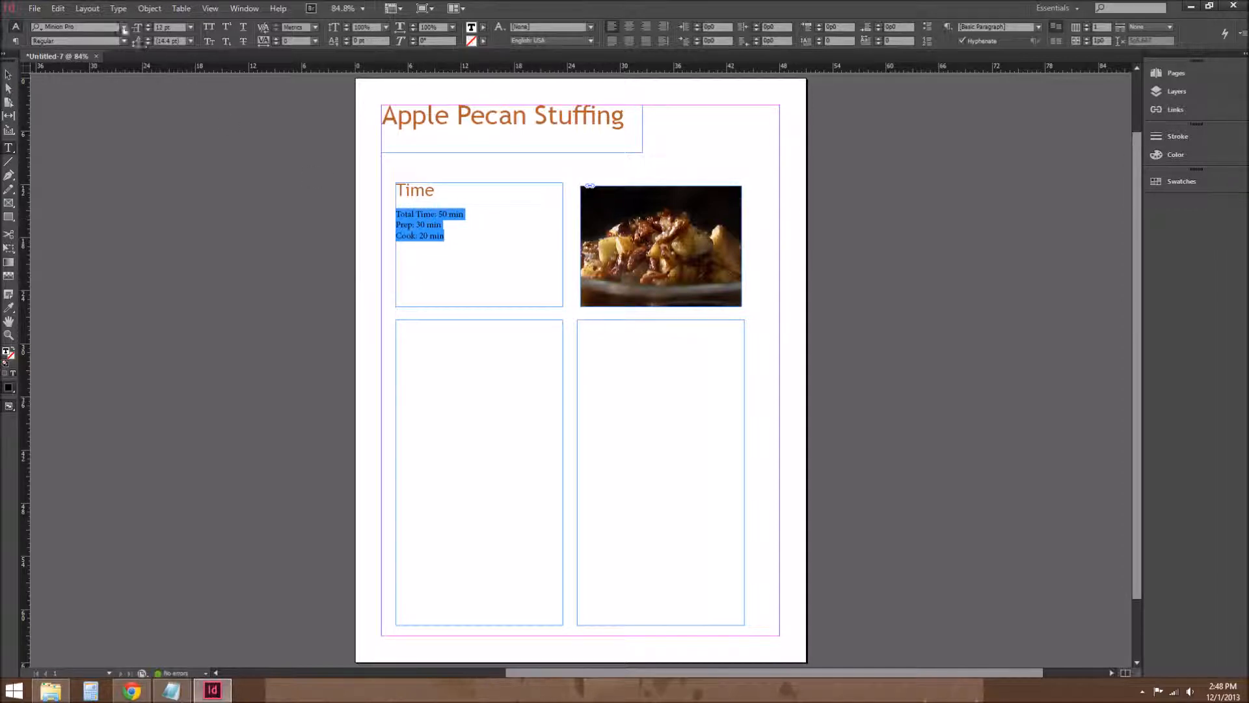
click(123, 27)
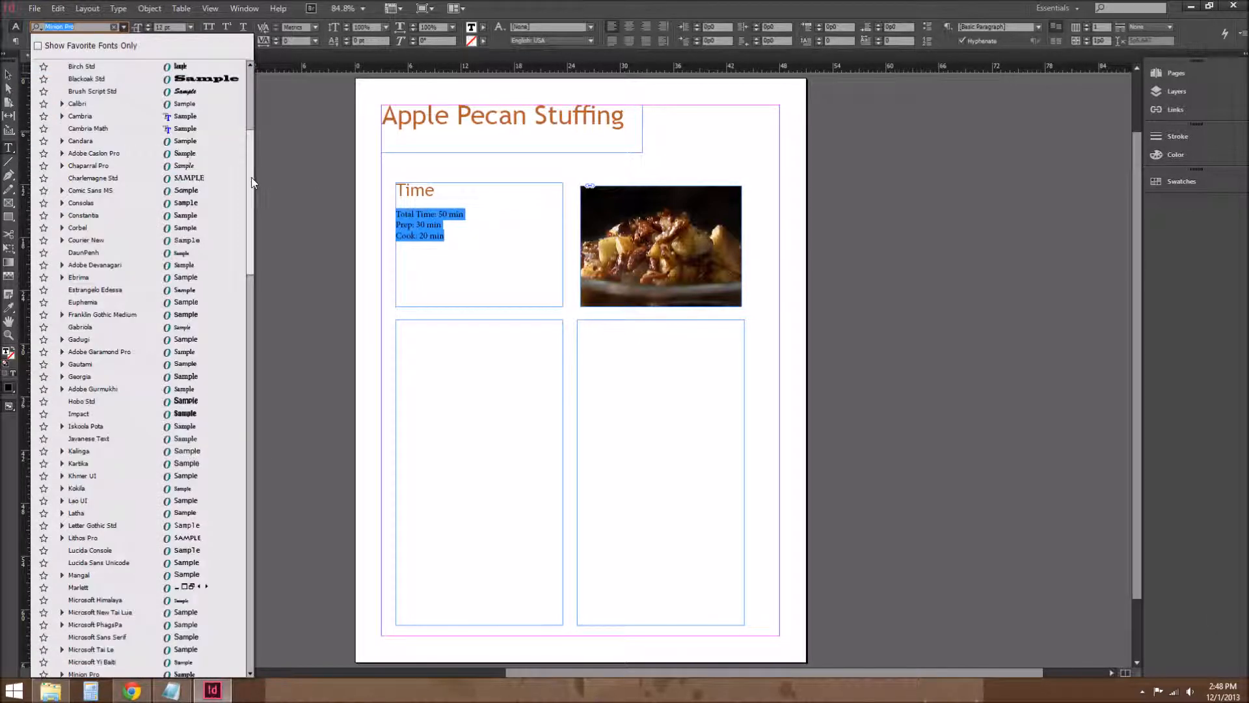
click(251, 147)
scroll(243, 330, down, 15)
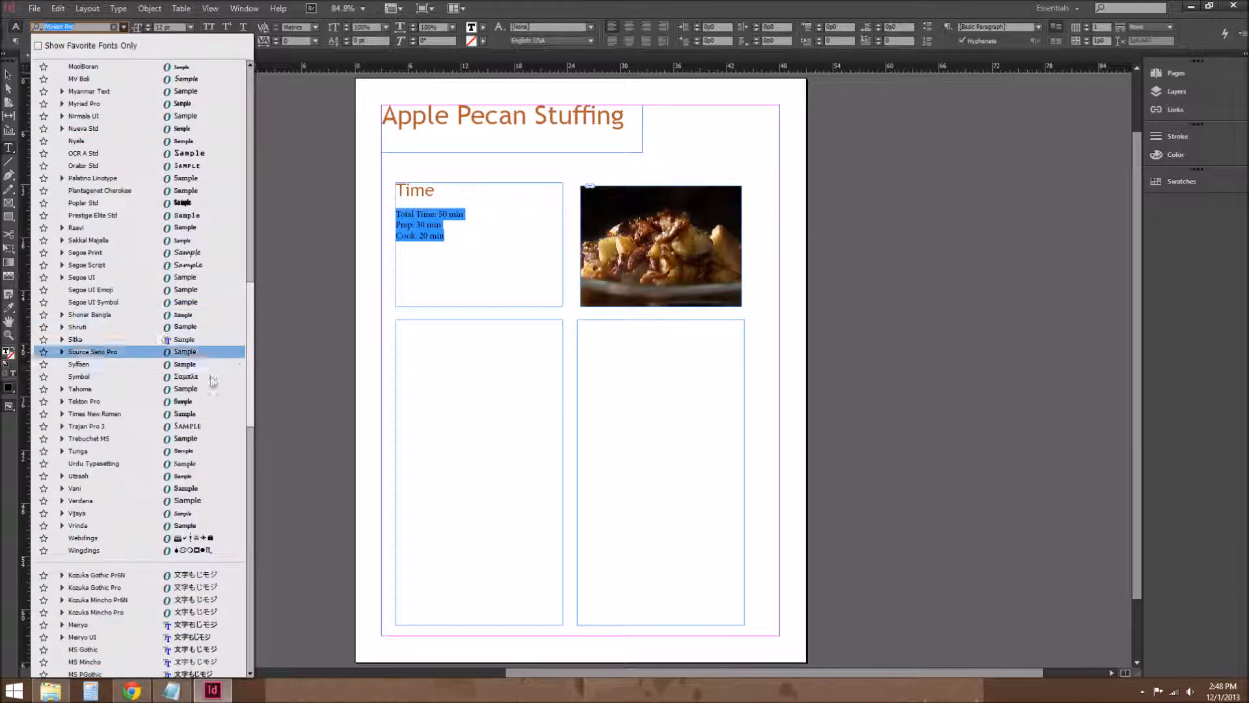
click(98, 502)
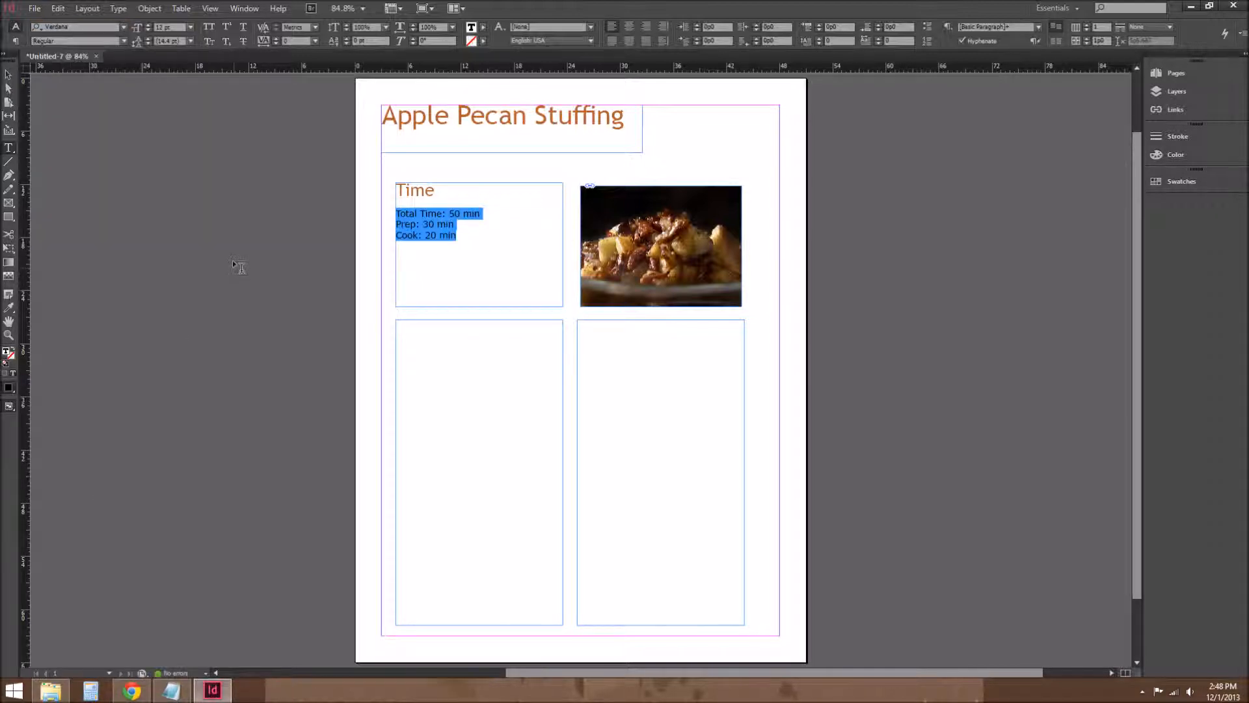
click(191, 27)
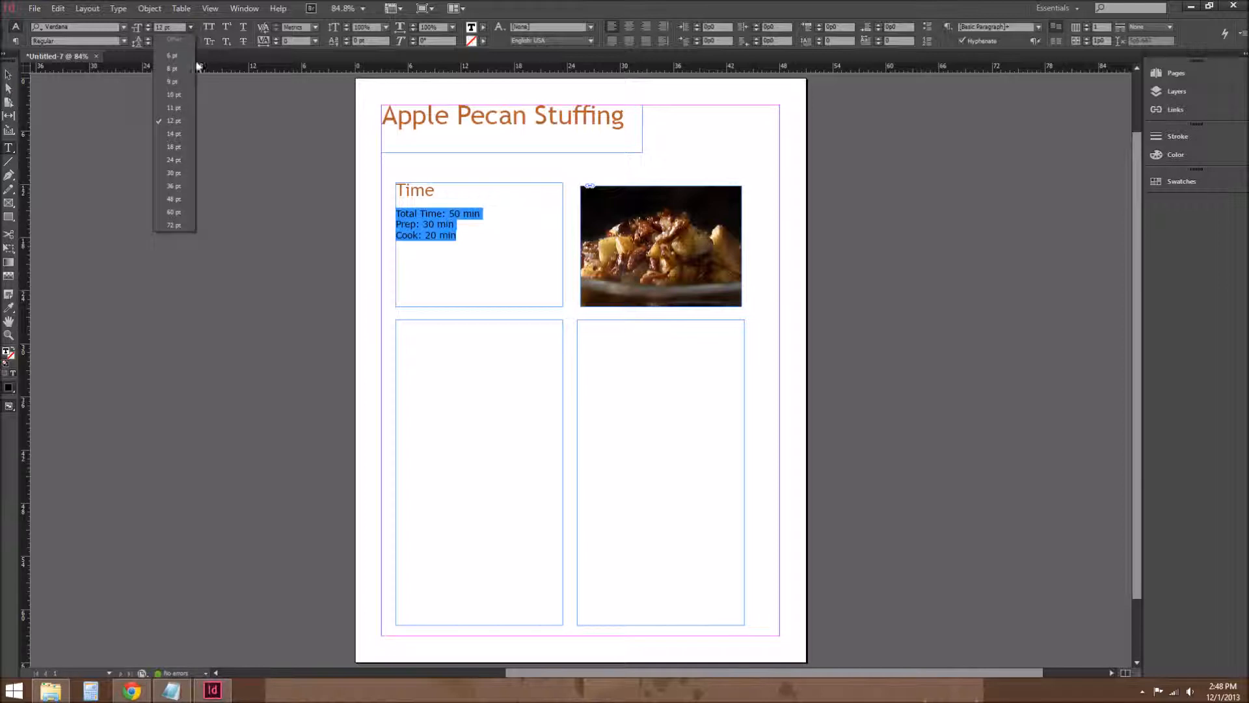
click(181, 146)
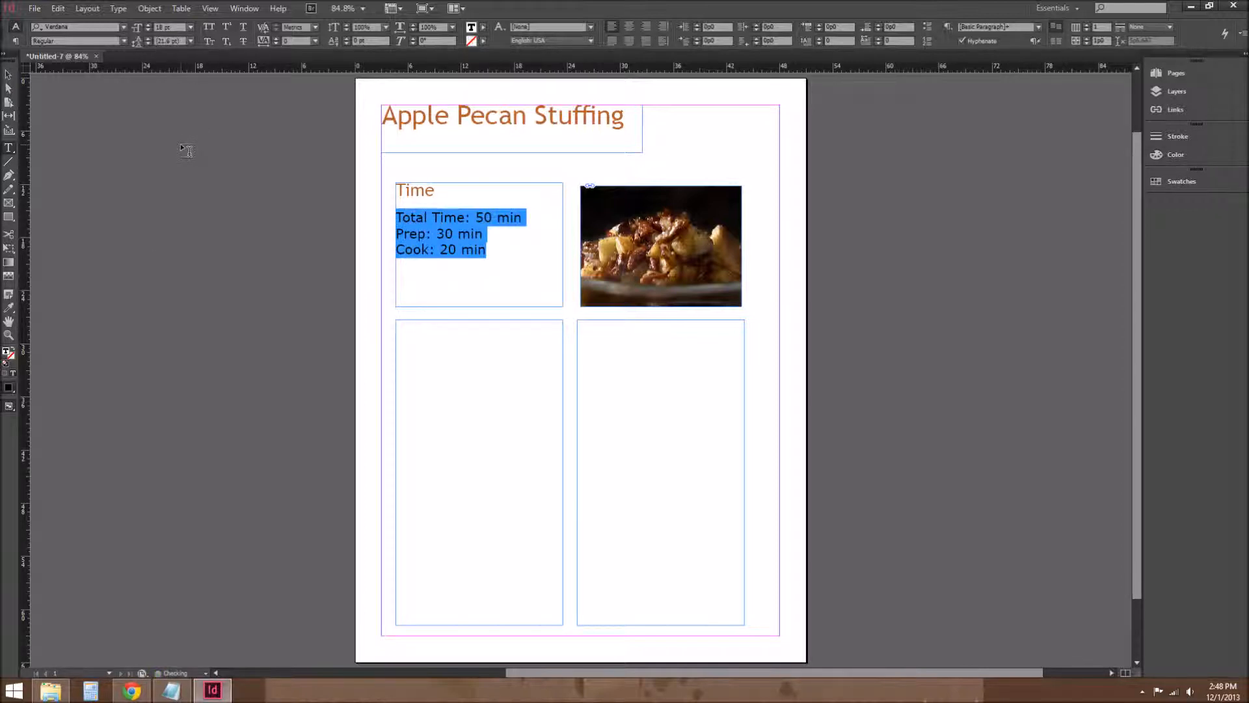
click(505, 254)
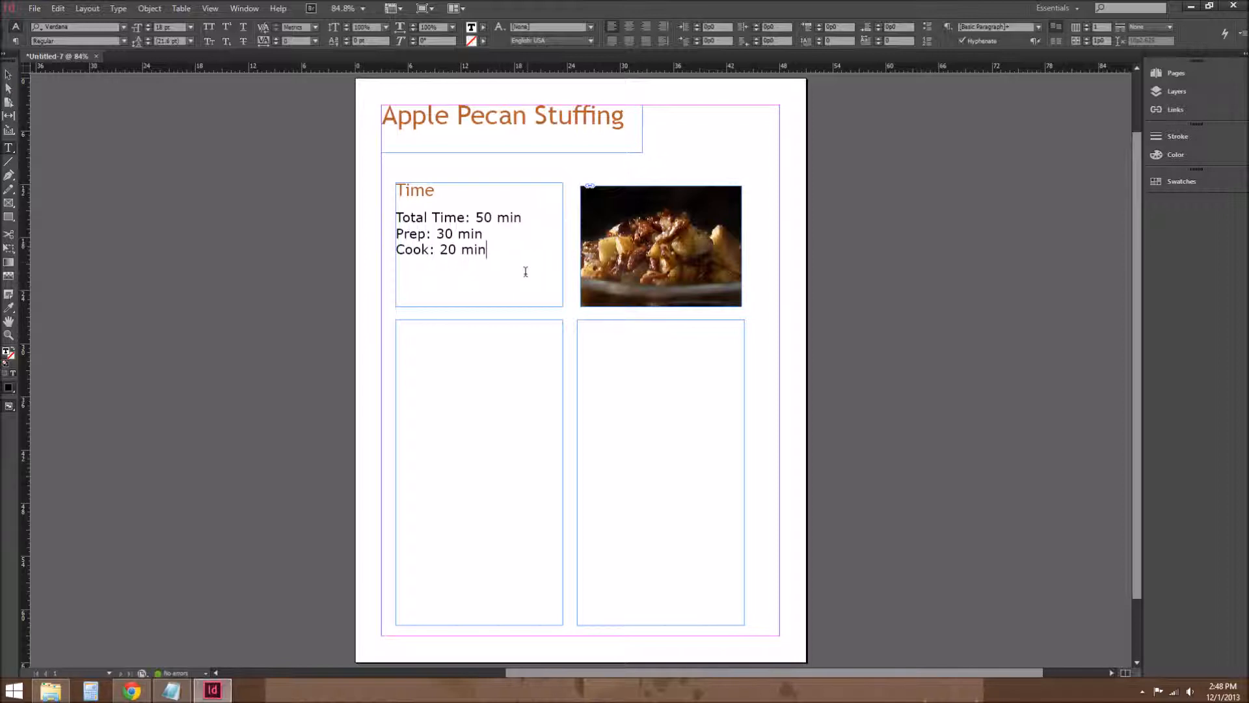
Copy the Ingredients heading and full ingredient list from Notepad into the InDesign text frame below the Time frame.
click(417, 421)
click(171, 689)
scroll(376, 448, down, 2)
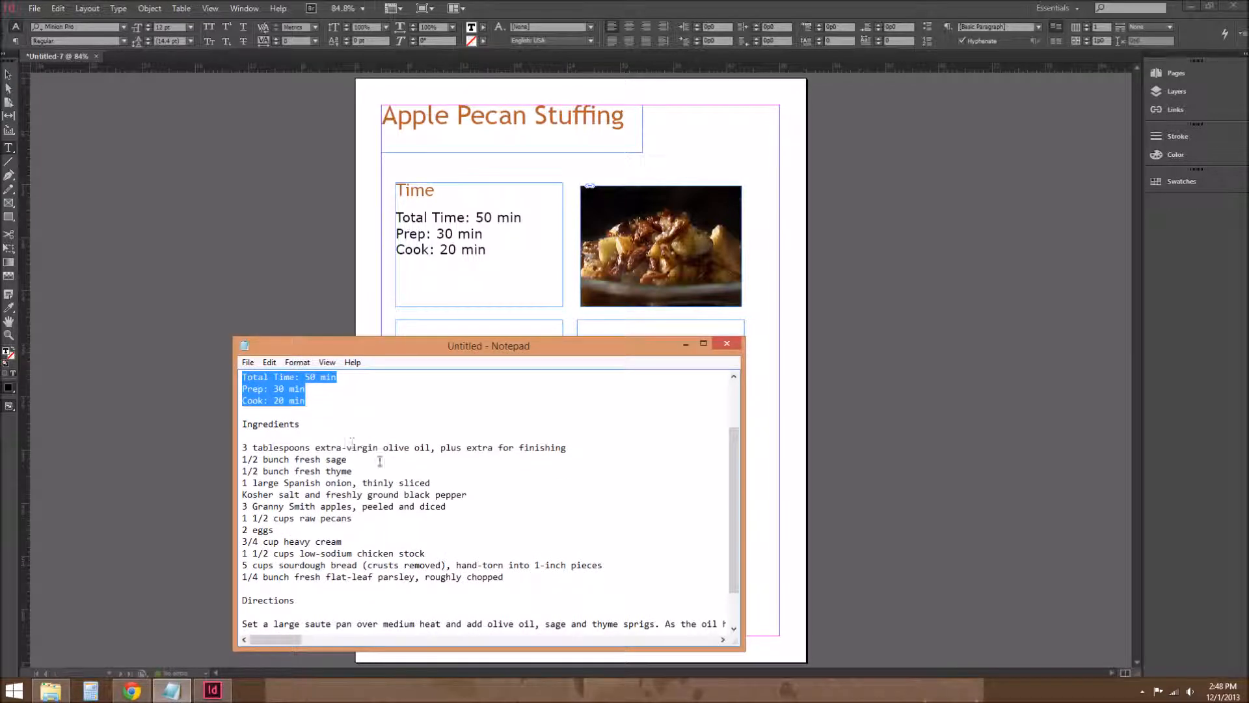
drag(505, 577, 239, 426)
key(ctrl+c)
key(alt+Tab)
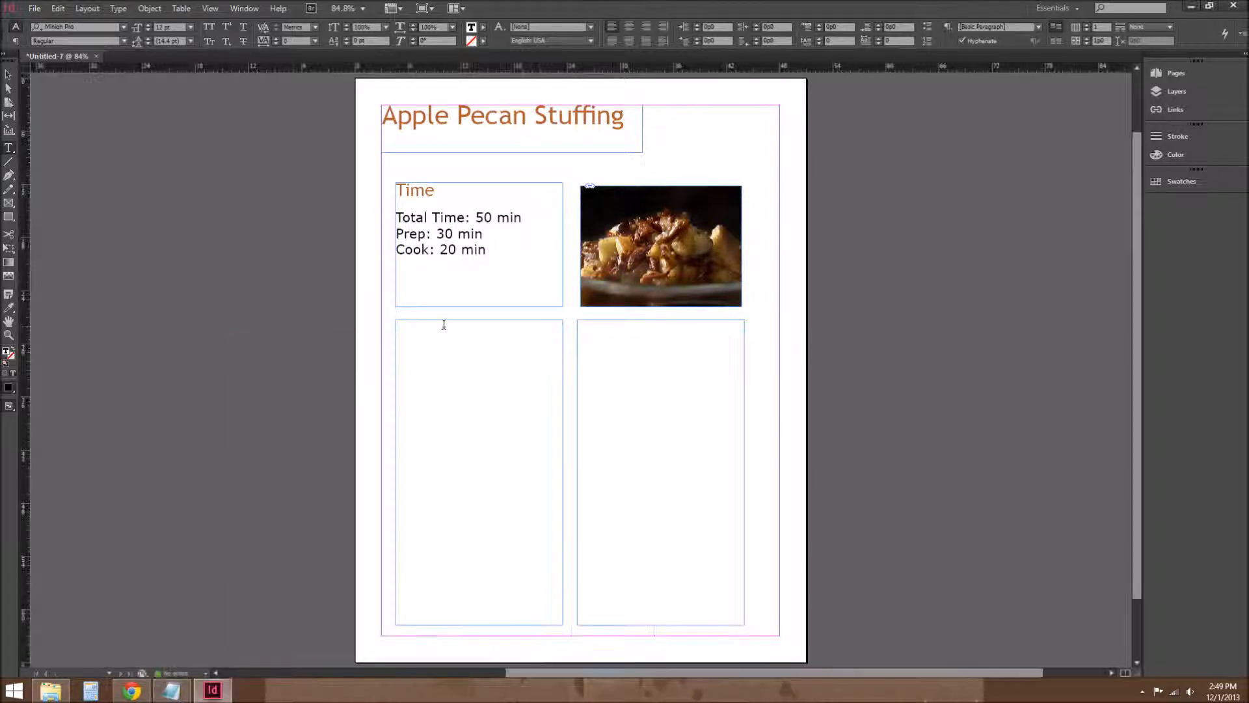
key(ctrl+v)
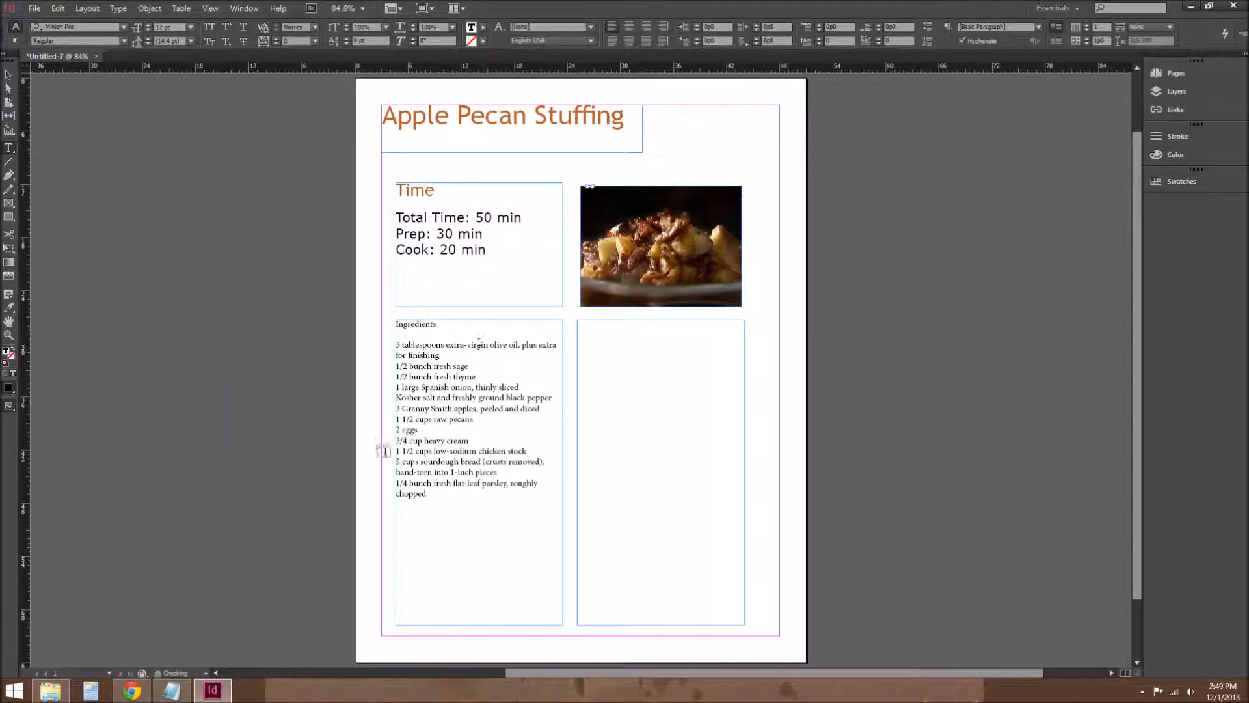
Copy the Directions heading and both paragraphs from Notepad into the InDesign text frame below the photo.
click(184, 688)
scroll(381, 482, down, 2)
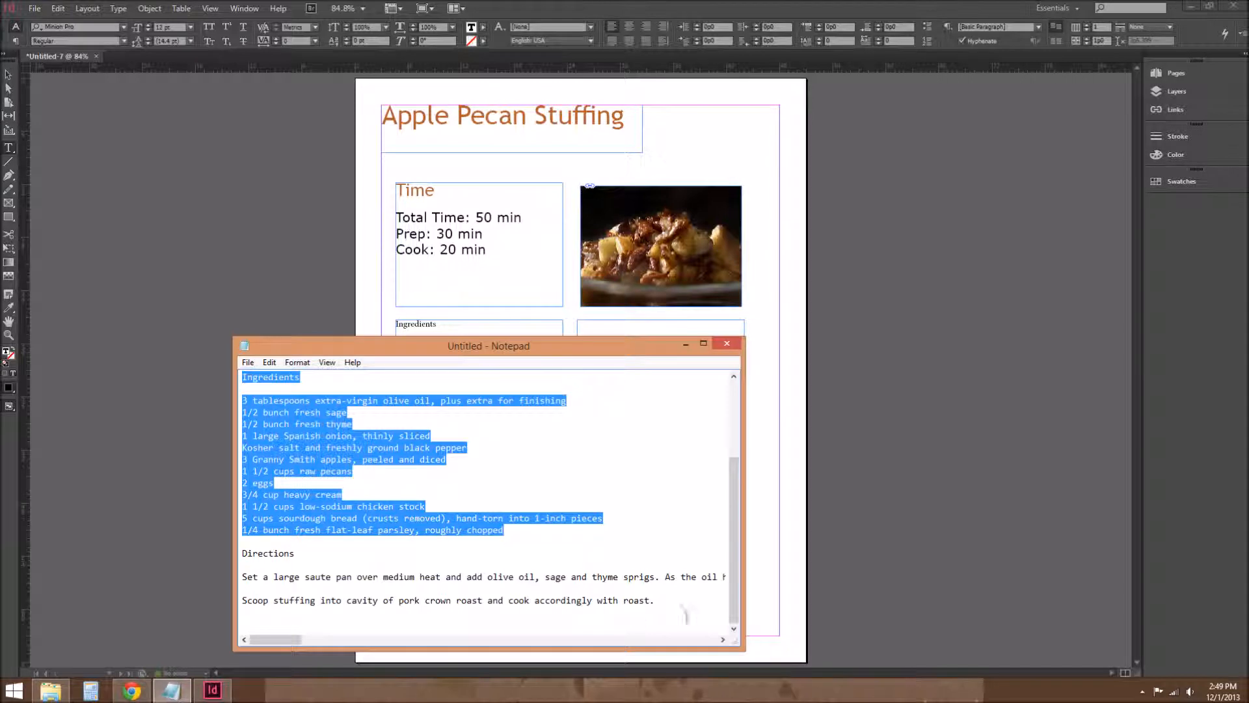
click(652, 600)
drag(653, 600, 239, 555)
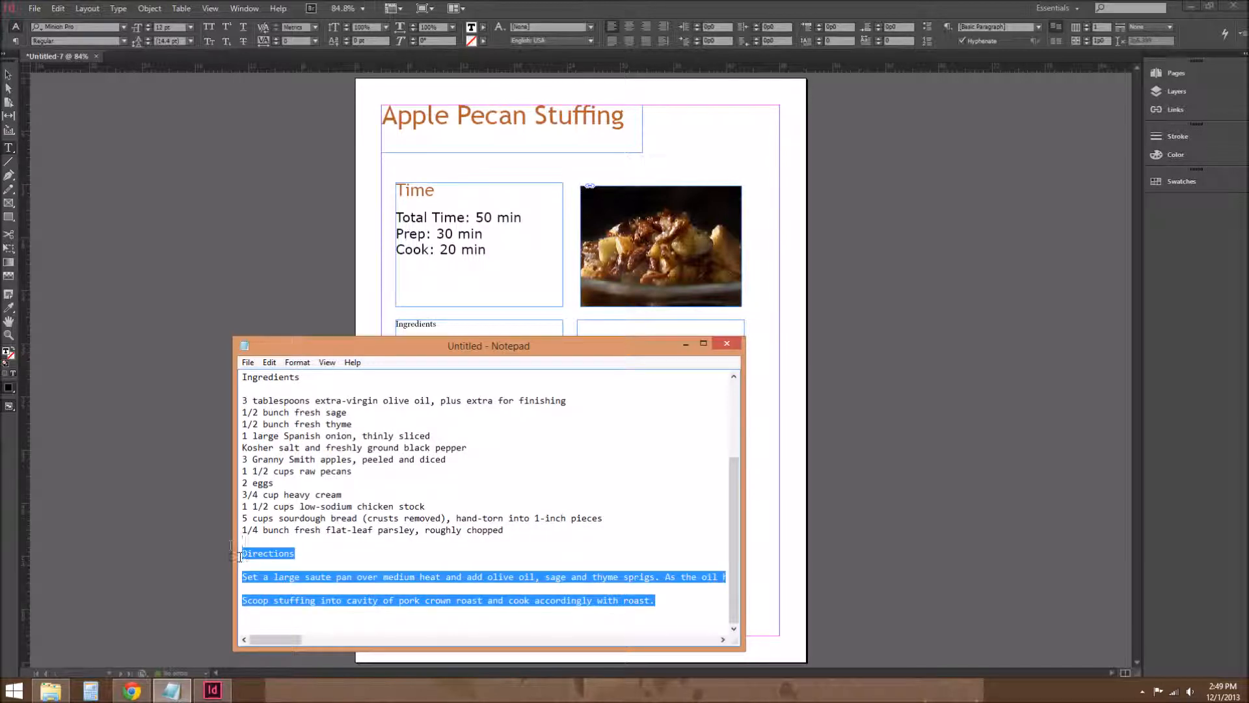
click(655, 325)
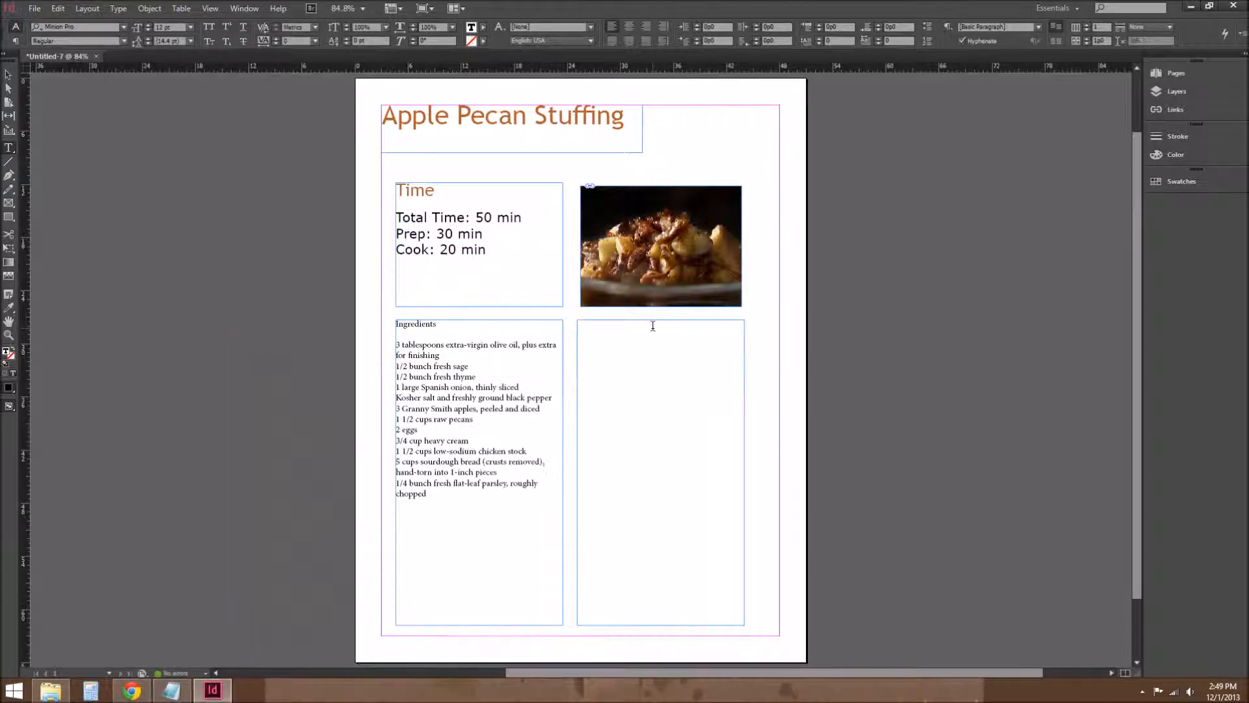
double_click(626, 346)
key(ctrl+v)
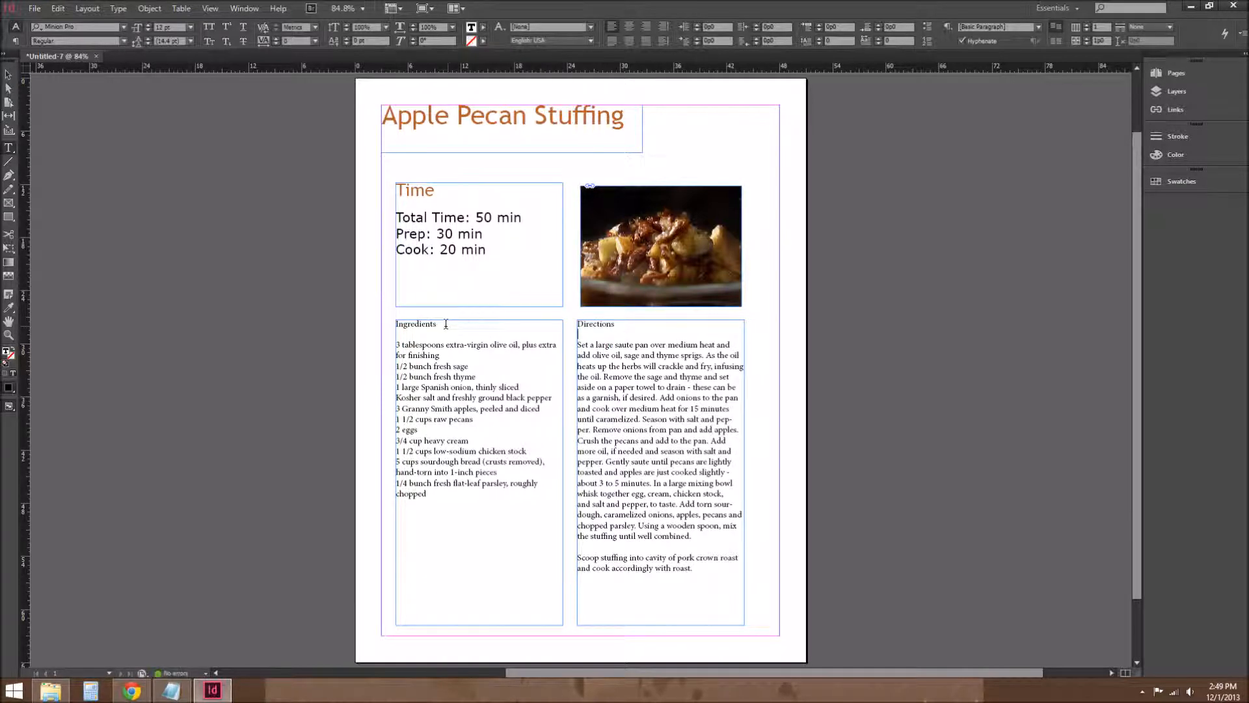
Format the Ingredients heading in Trebuchet MS at 24 pt.
drag(436, 324, 395, 323)
click(124, 27)
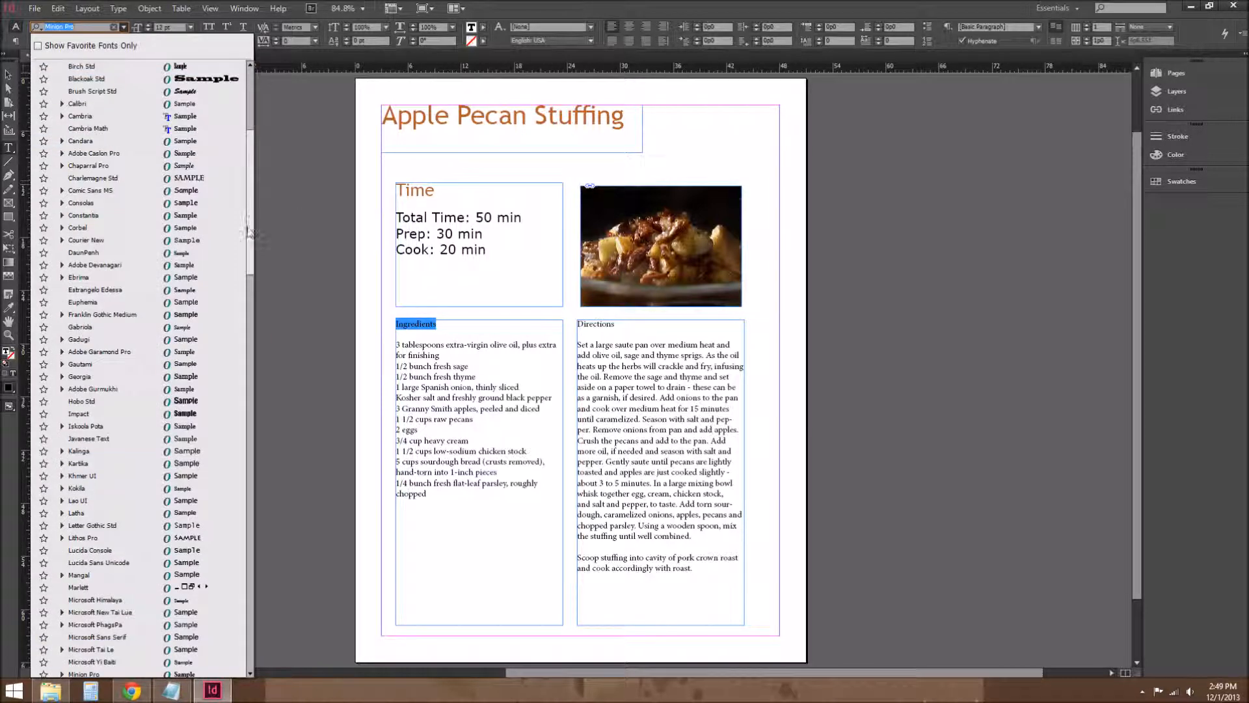
scroll(242, 334, down, 20)
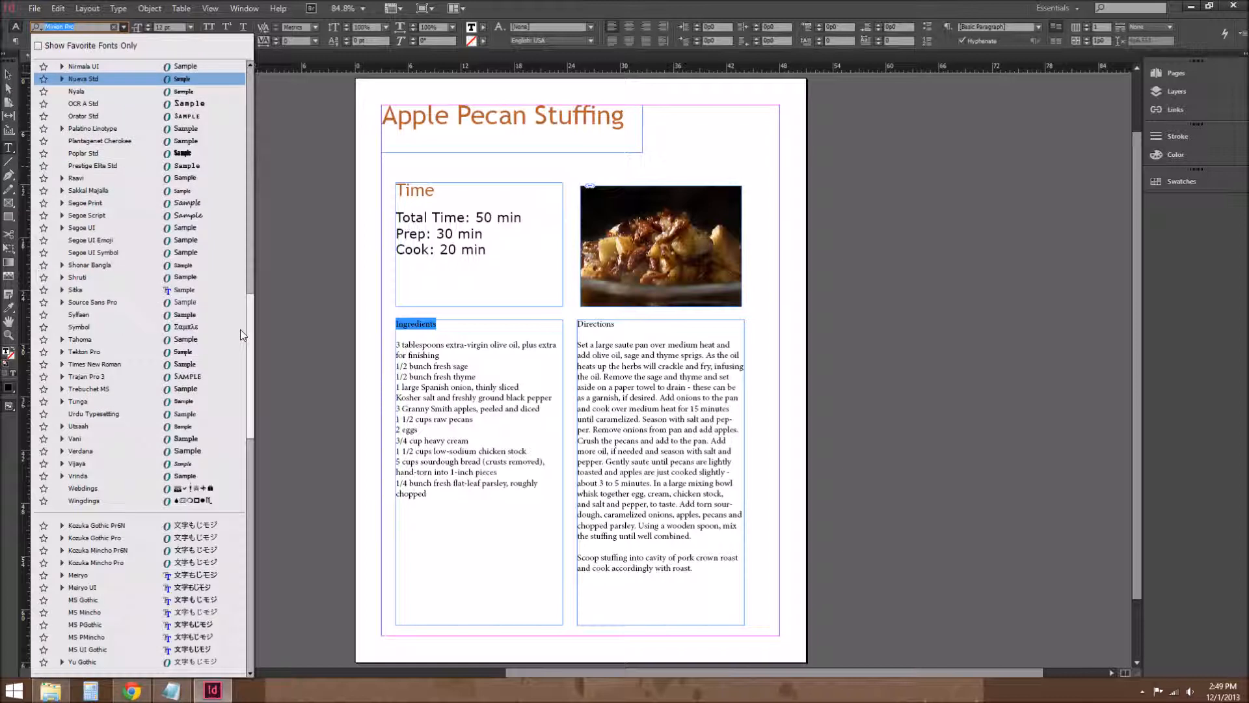
click(108, 390)
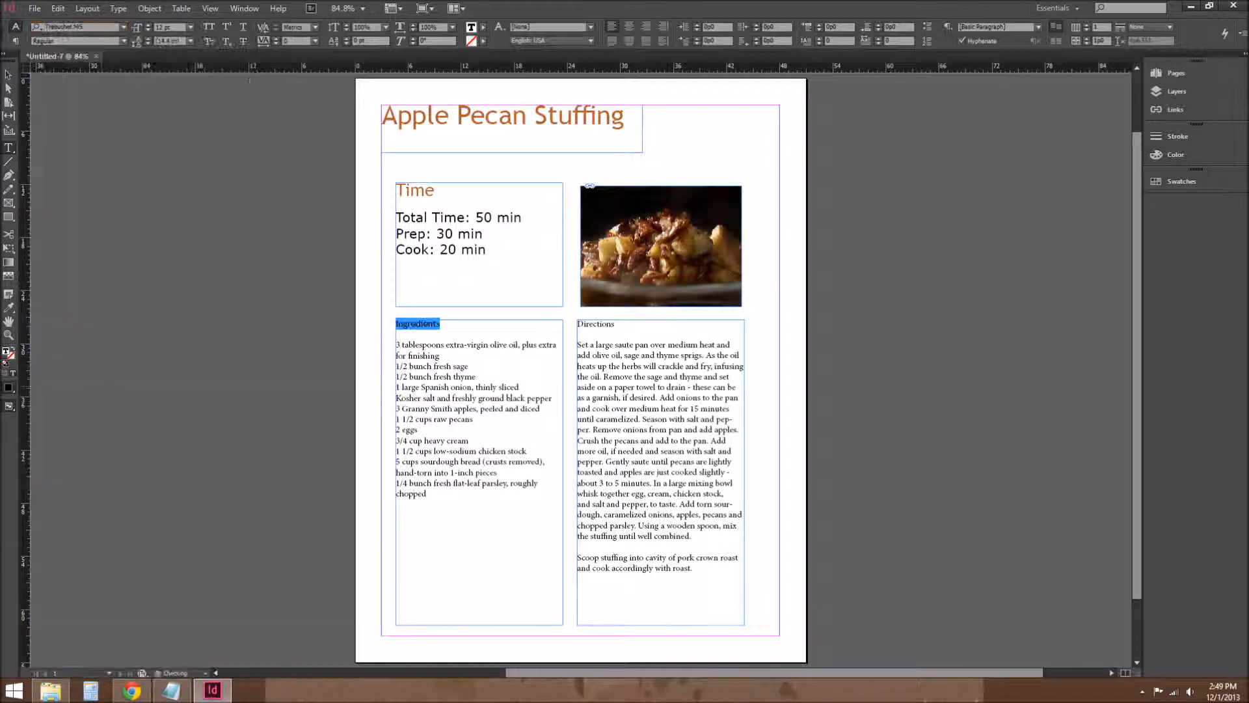
click(189, 28)
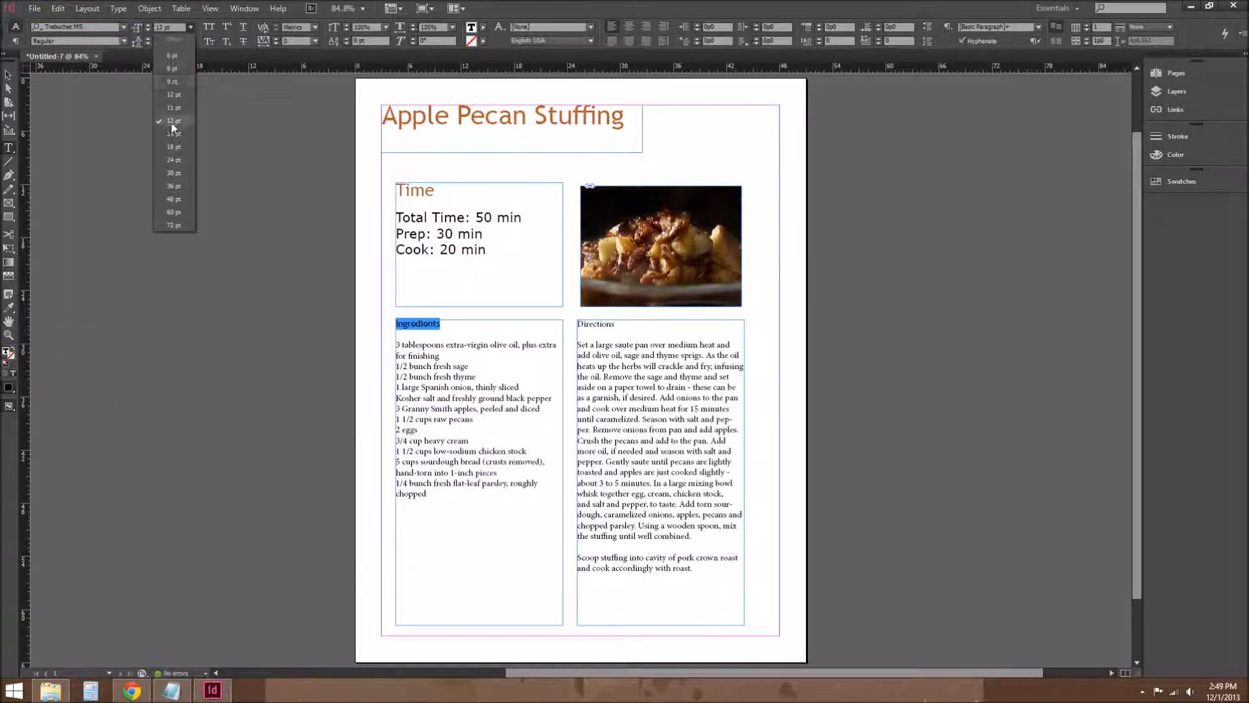
click(173, 160)
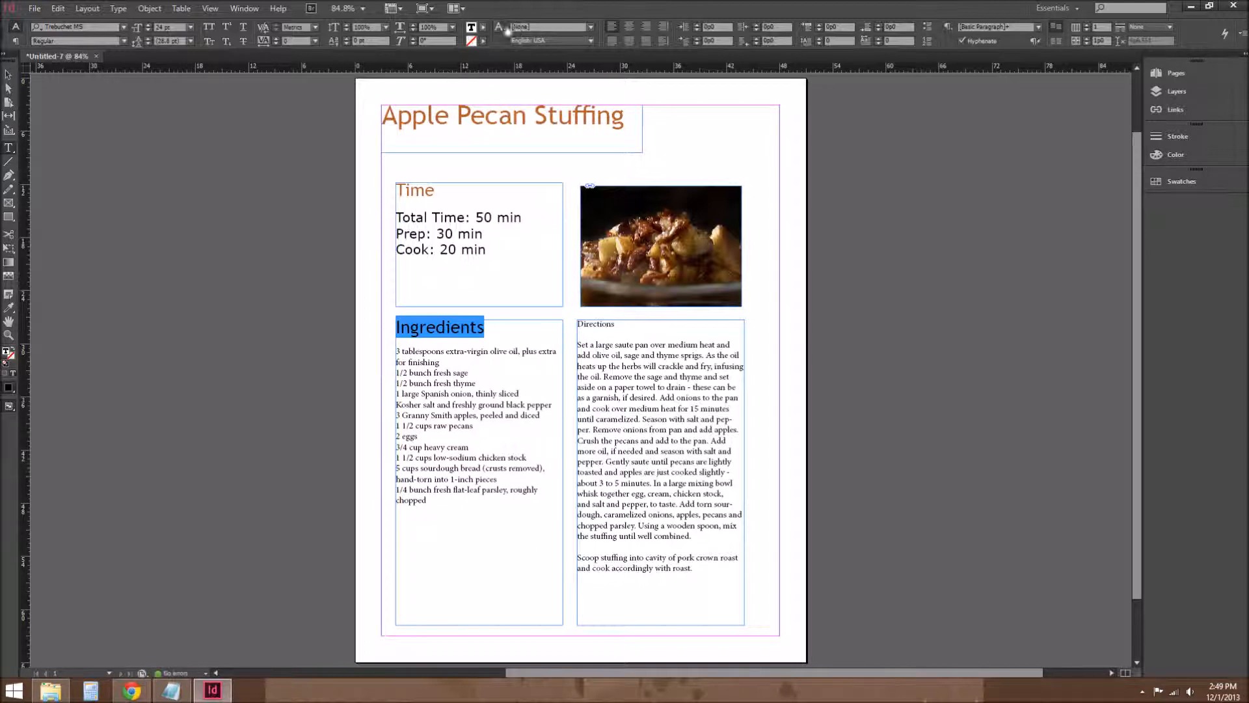
Color the Ingredients heading with the C=0 M=60 Y=85 K=30 swatch.
click(483, 27)
scroll(483, 96, down, 1)
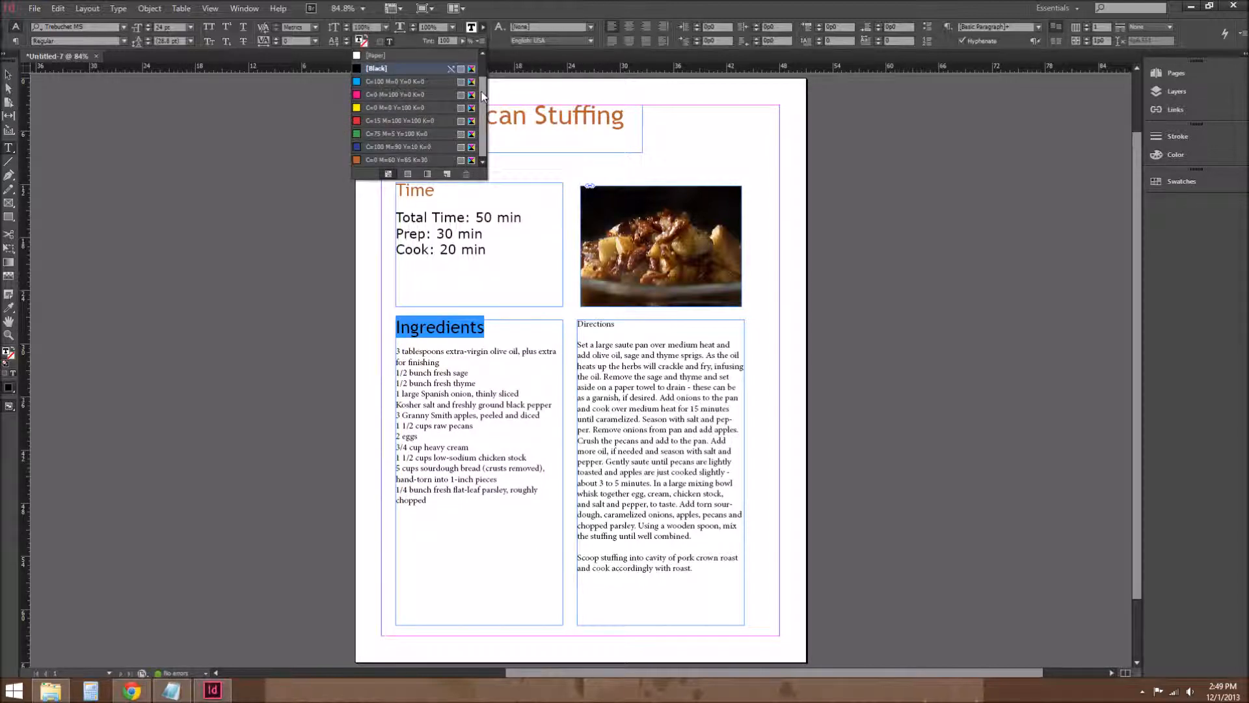
click(399, 160)
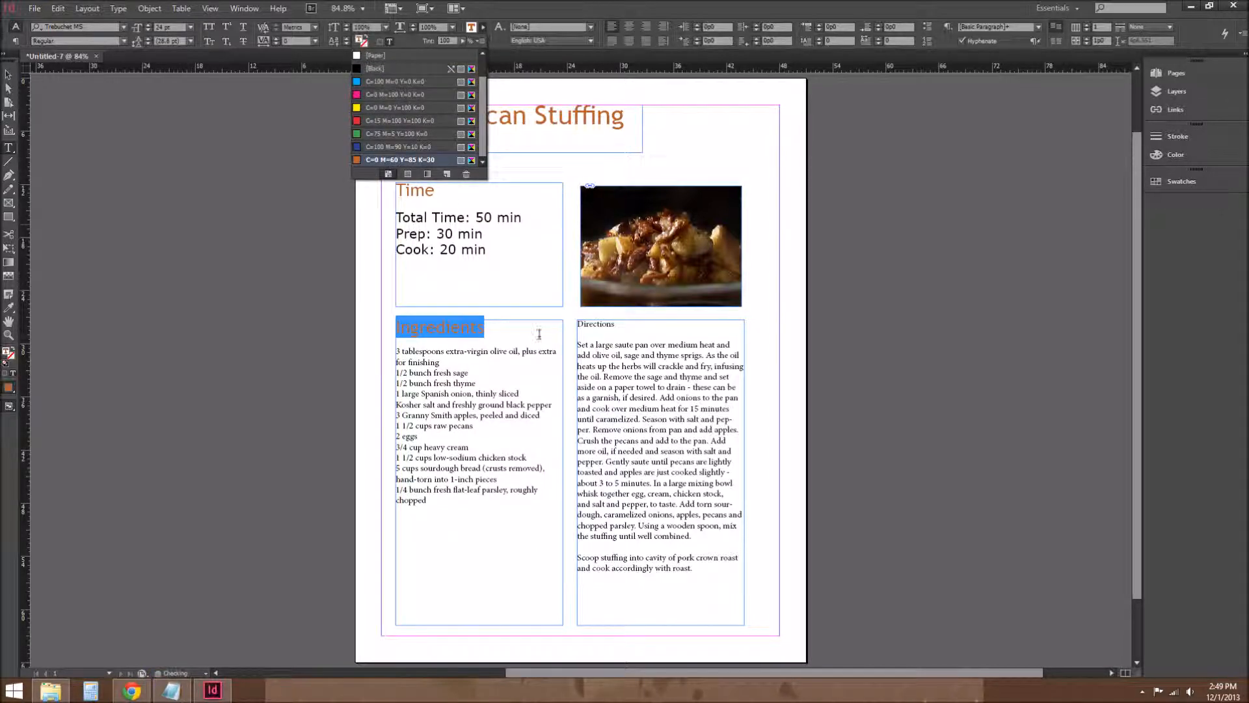
Format the Directions heading in Trebuchet MS at 24 pt with the C=0 M=60 Y=85 K=30 swatch.
drag(629, 328, 578, 324)
click(580, 323)
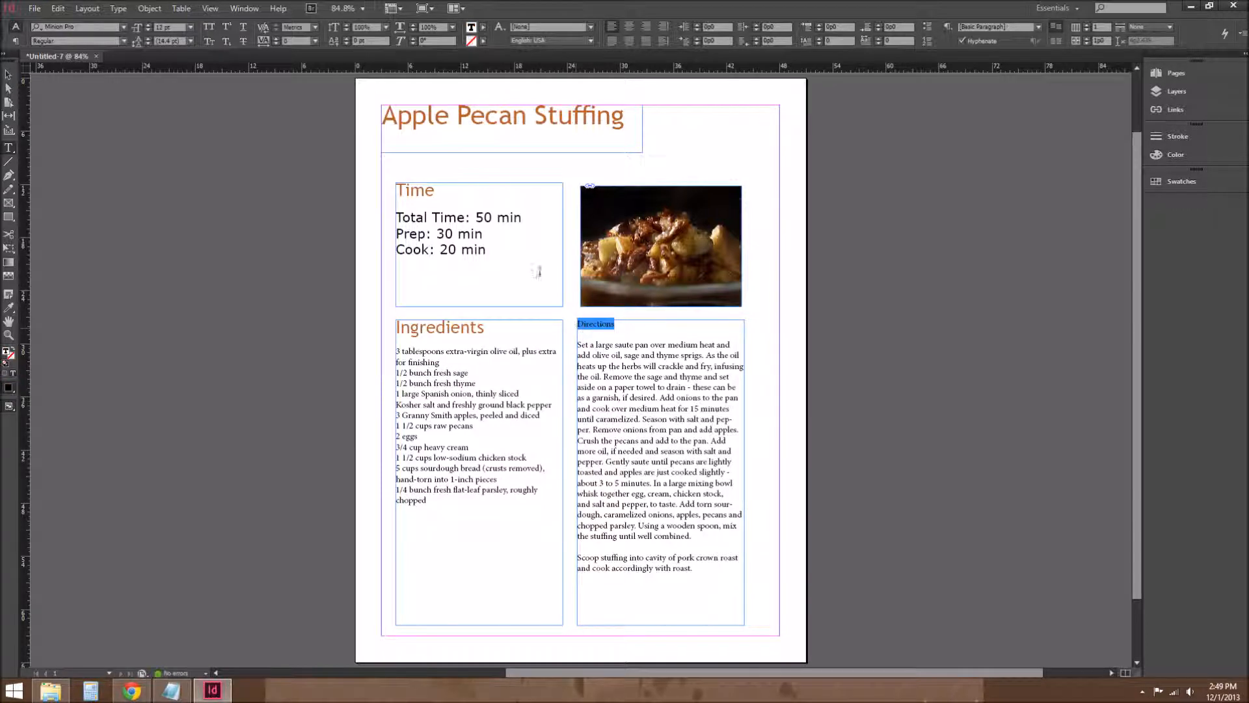
click(122, 27)
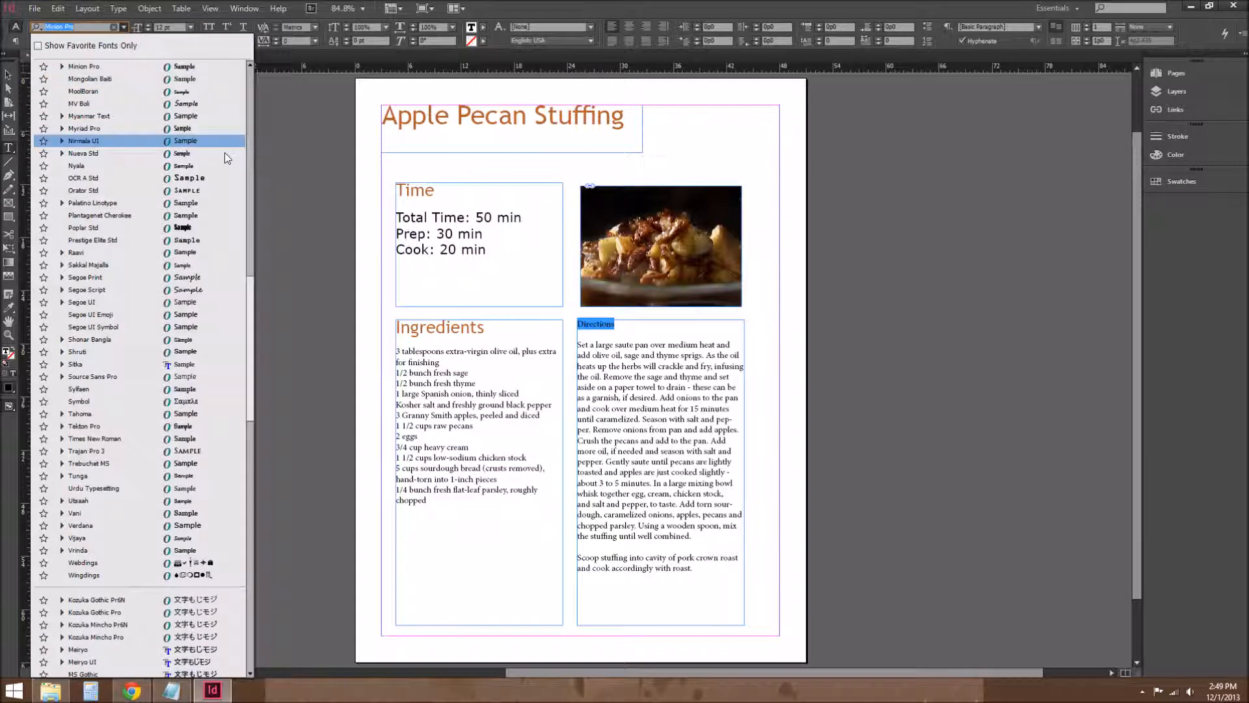
drag(248, 196, 246, 335)
scroll(246, 340, down, 2)
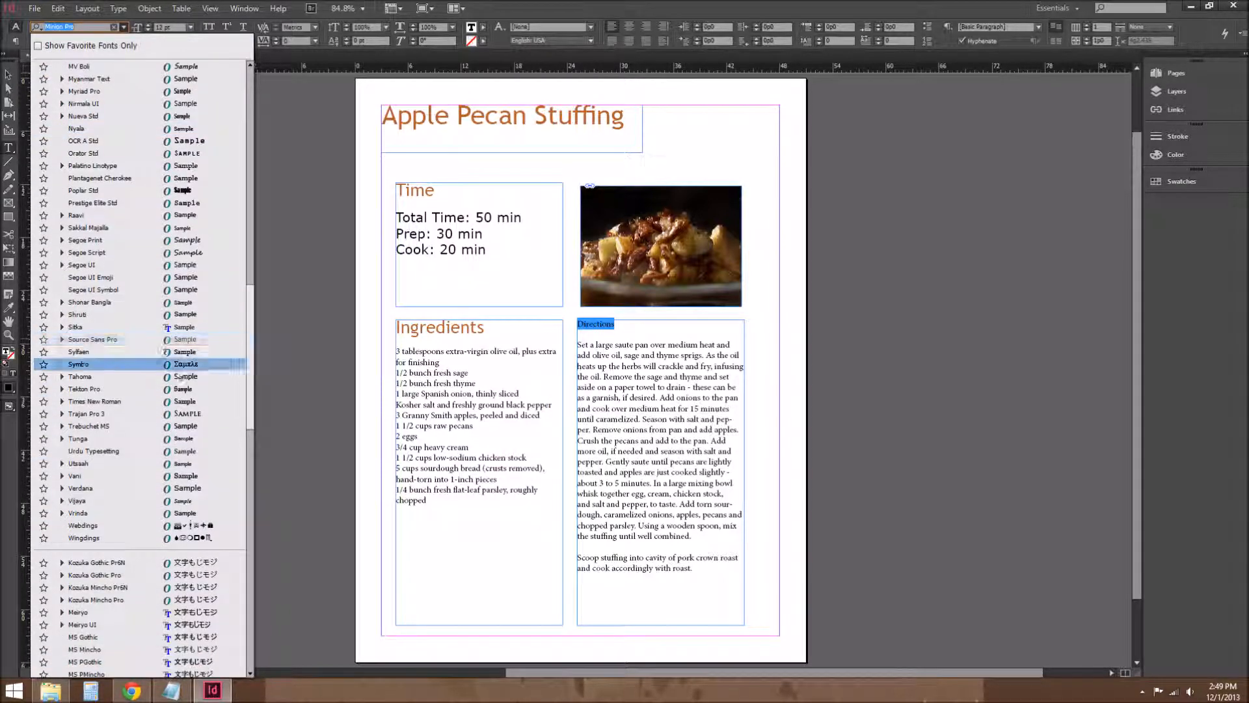
click(125, 426)
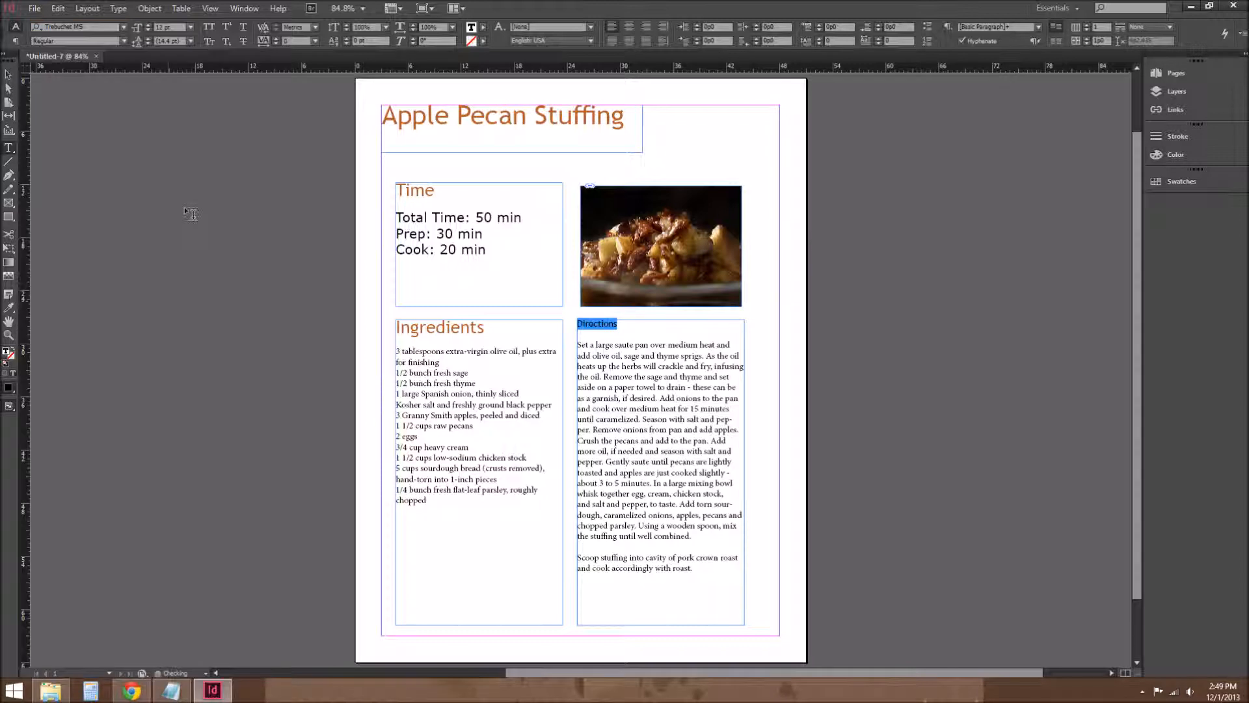
click(188, 27)
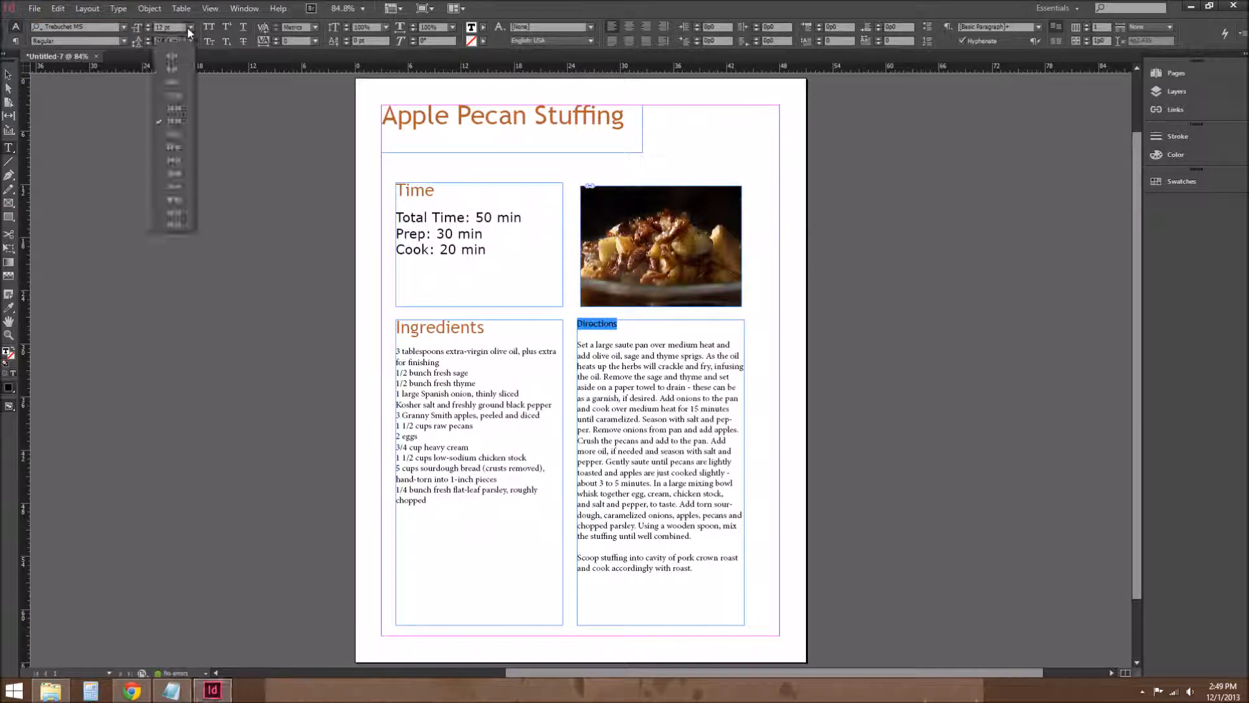
click(175, 160)
click(483, 27)
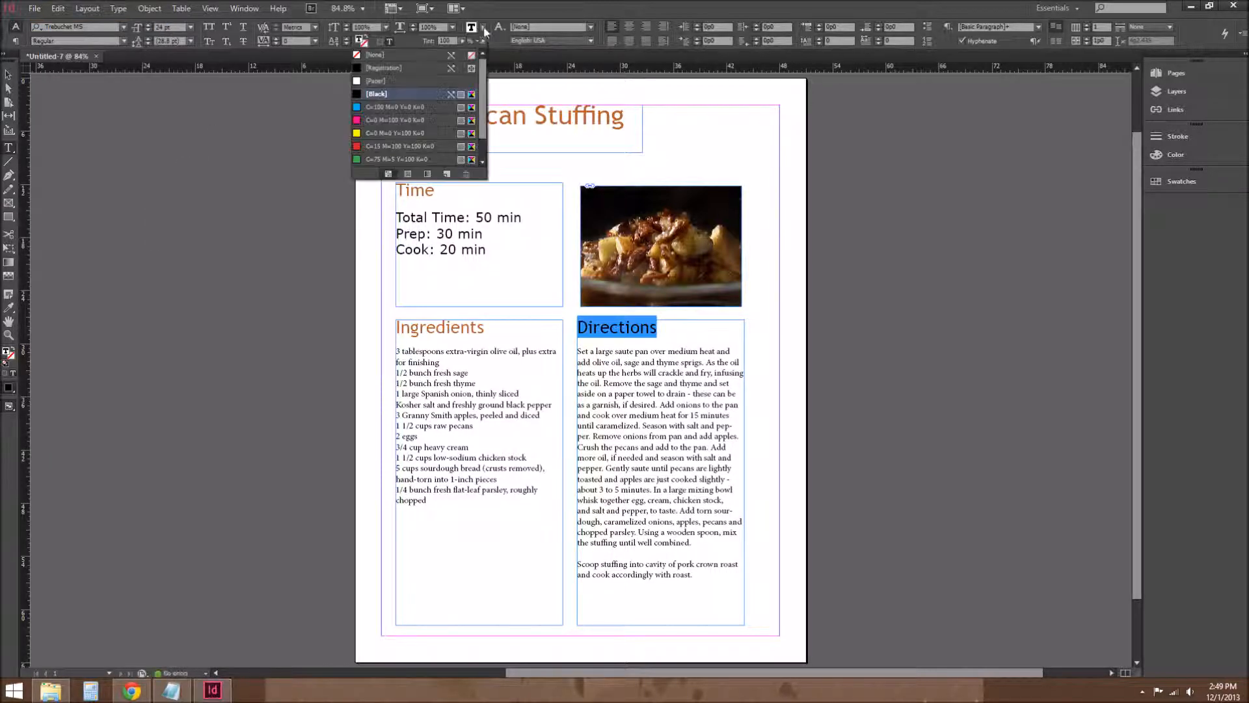
drag(482, 91, 482, 117)
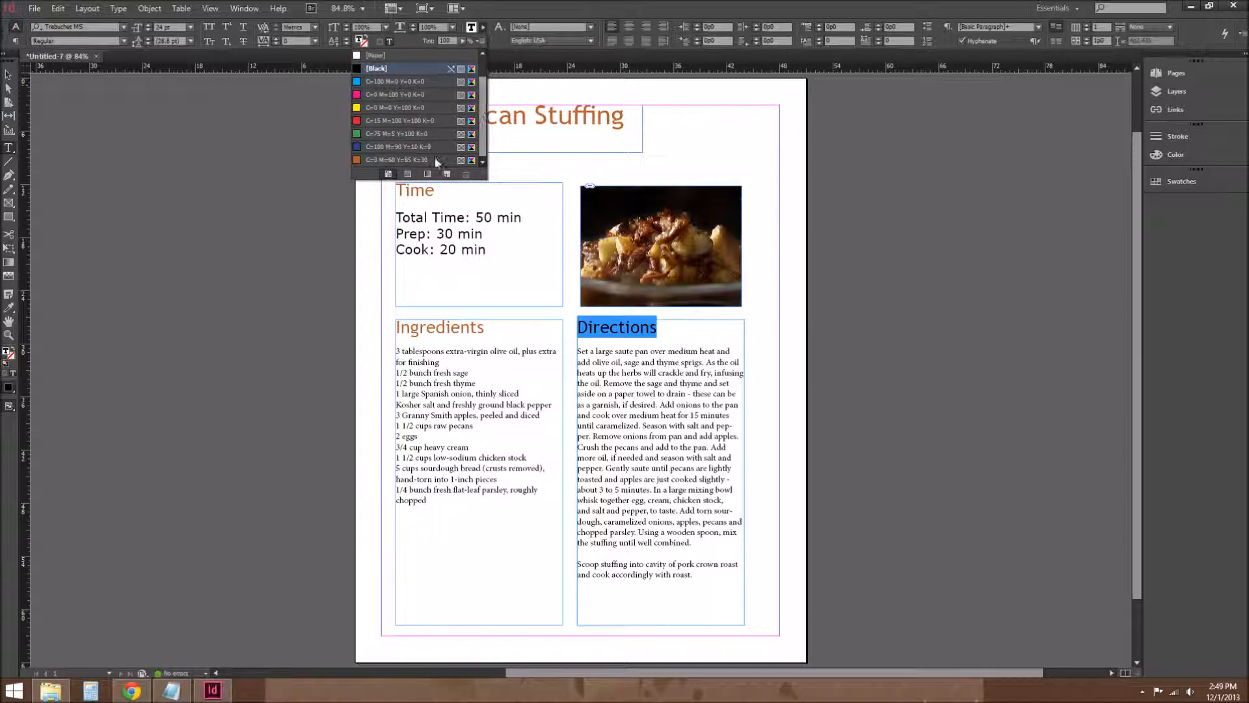
click(394, 160)
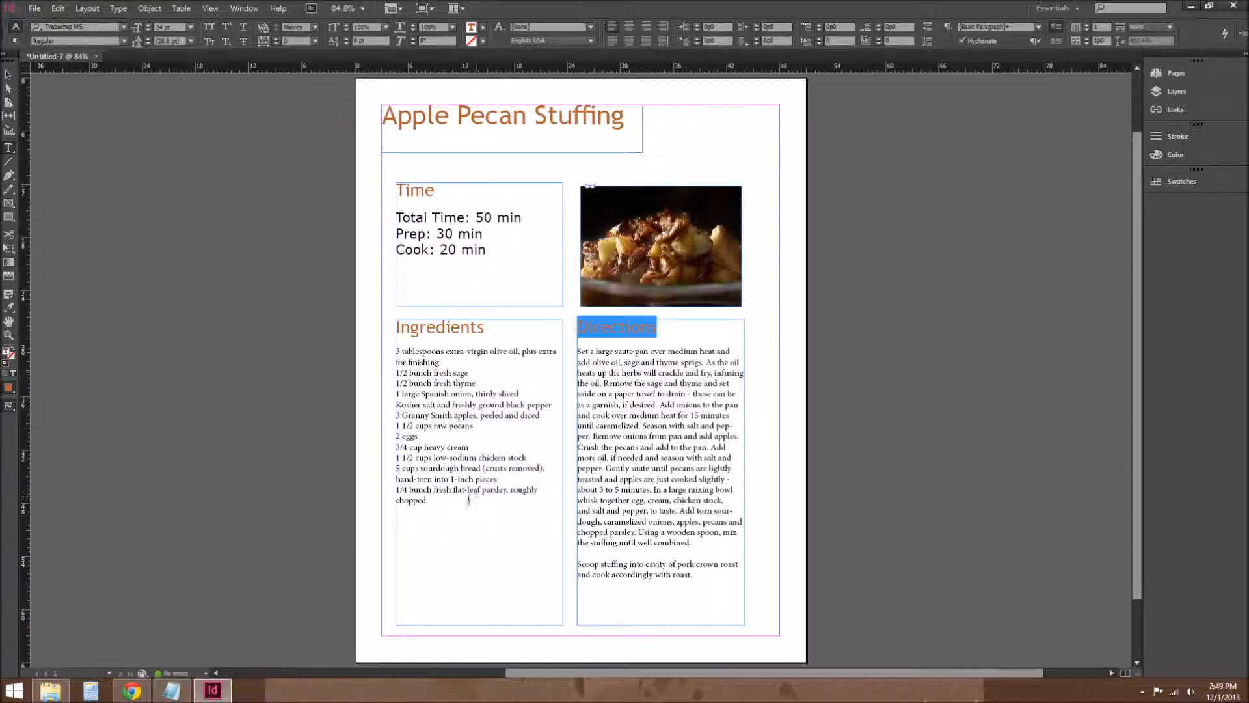
Format the full ingredient list below the Ingredients heading in Verdana at 11 pt.
drag(432, 501, 391, 352)
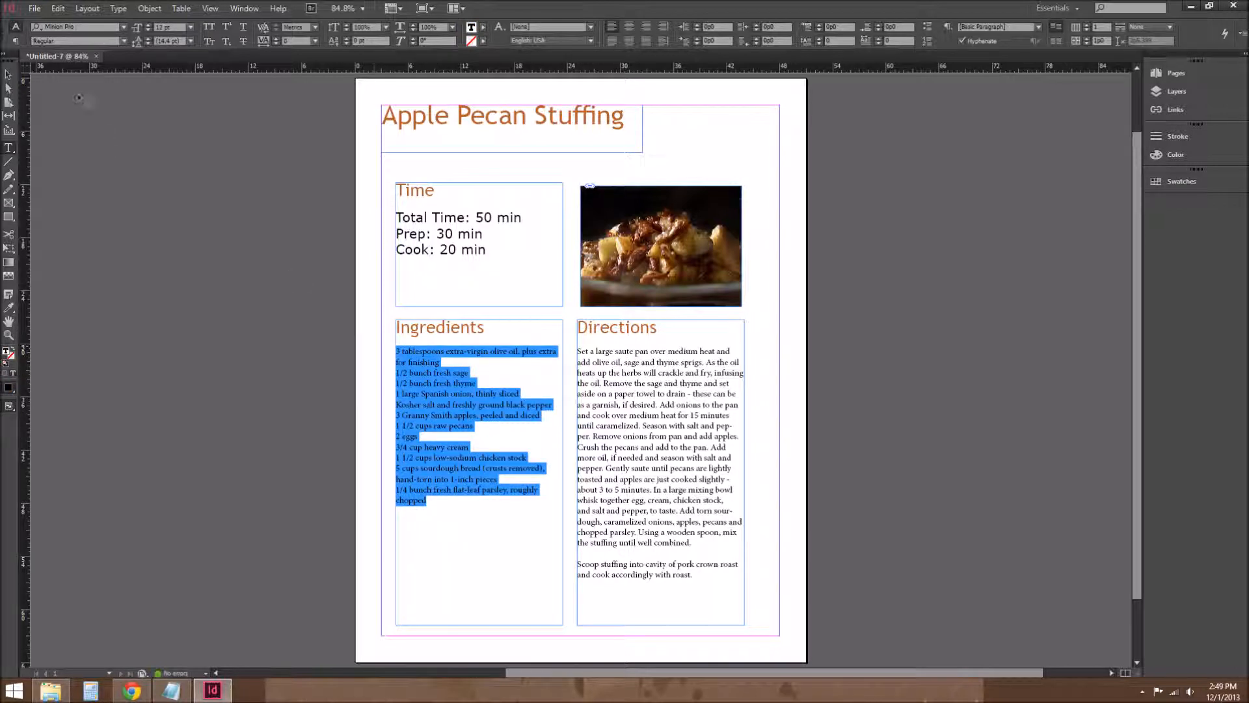
click(123, 28)
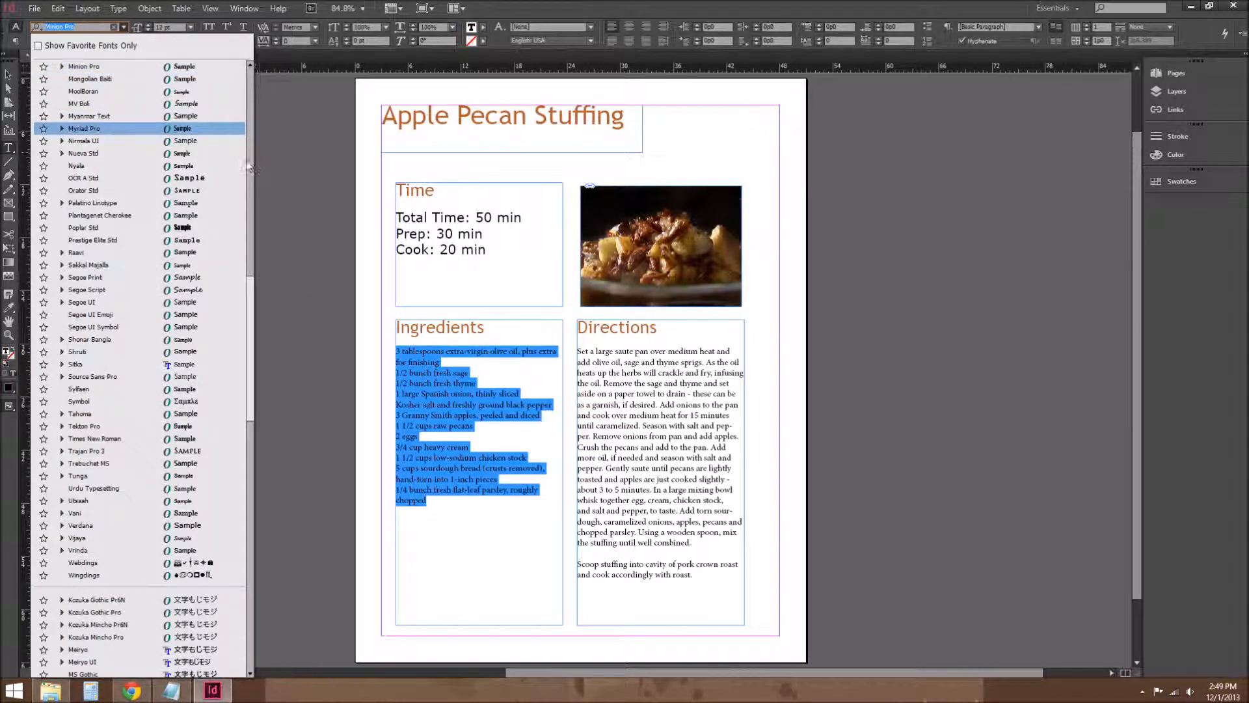
drag(250, 216, 228, 393)
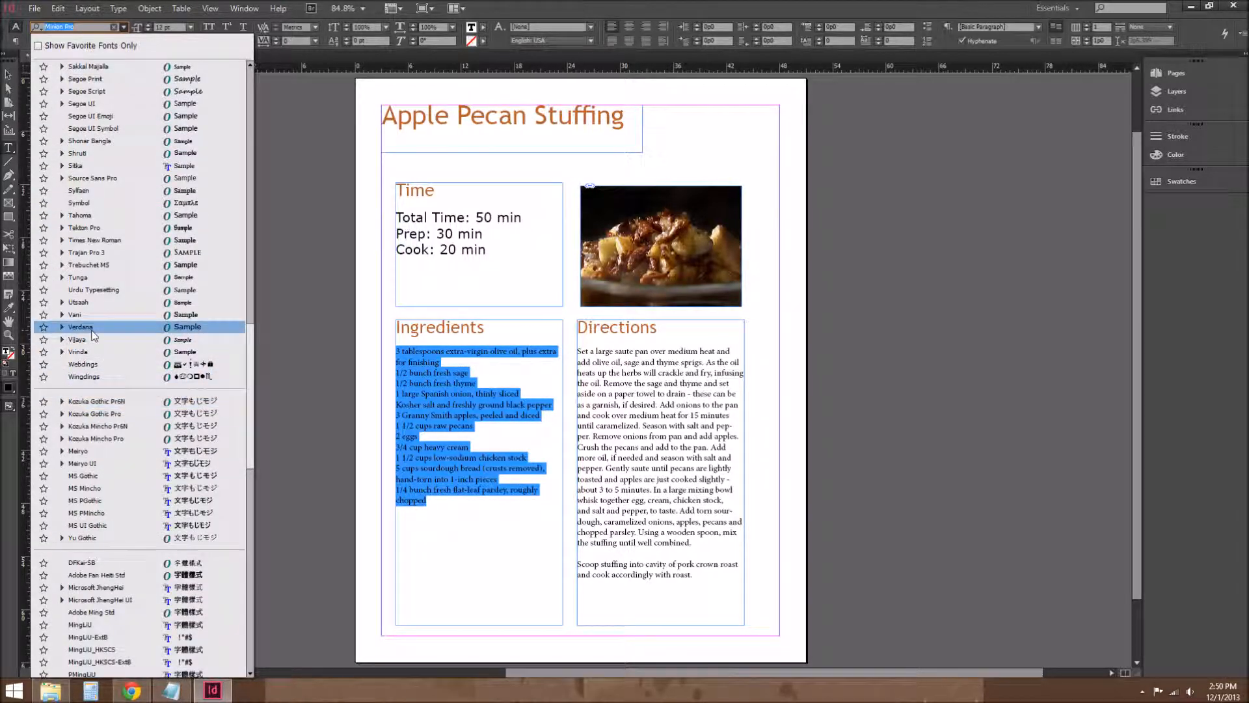
click(121, 328)
click(190, 27)
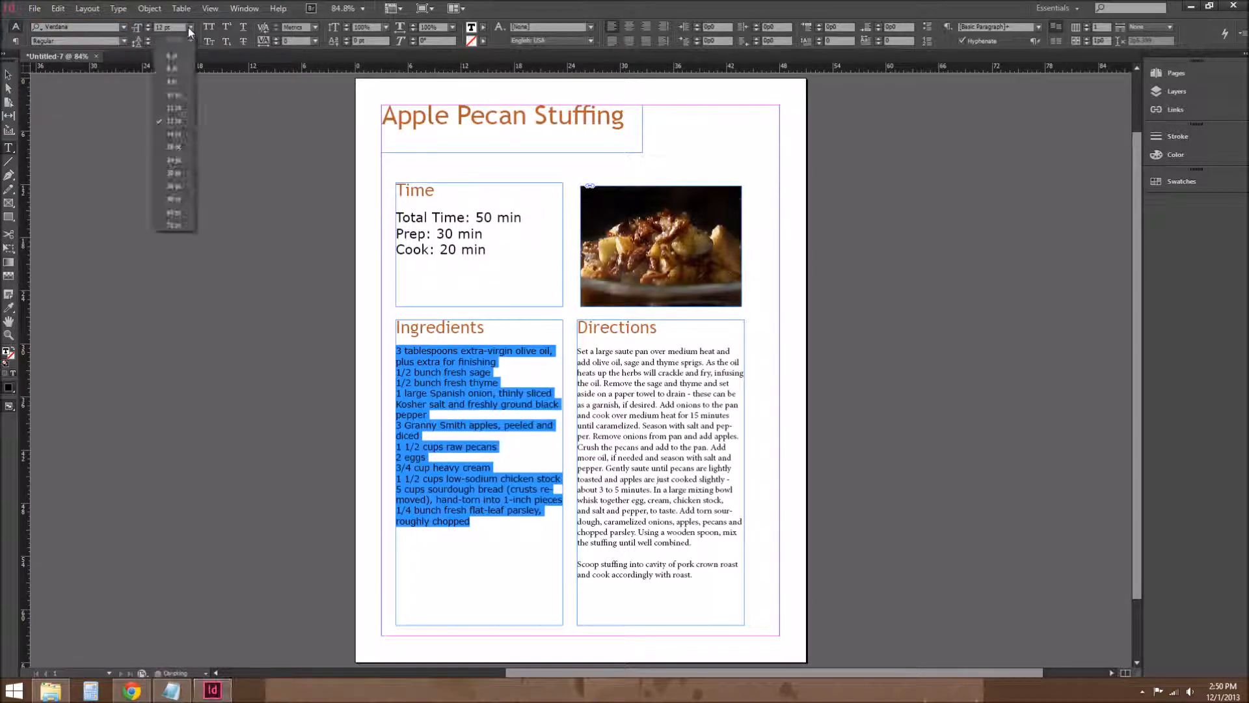
click(189, 109)
click(468, 483)
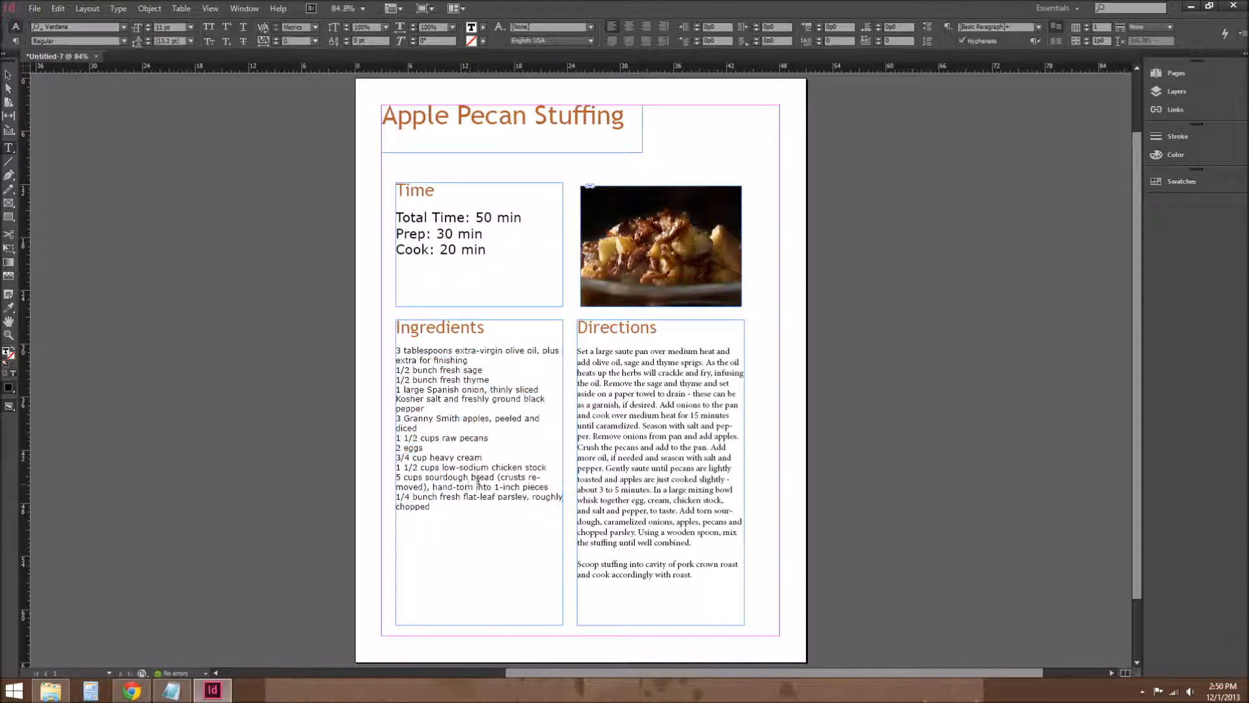
Format both Directions paragraphs in Verdana at 11 pt.
drag(703, 578, 574, 341)
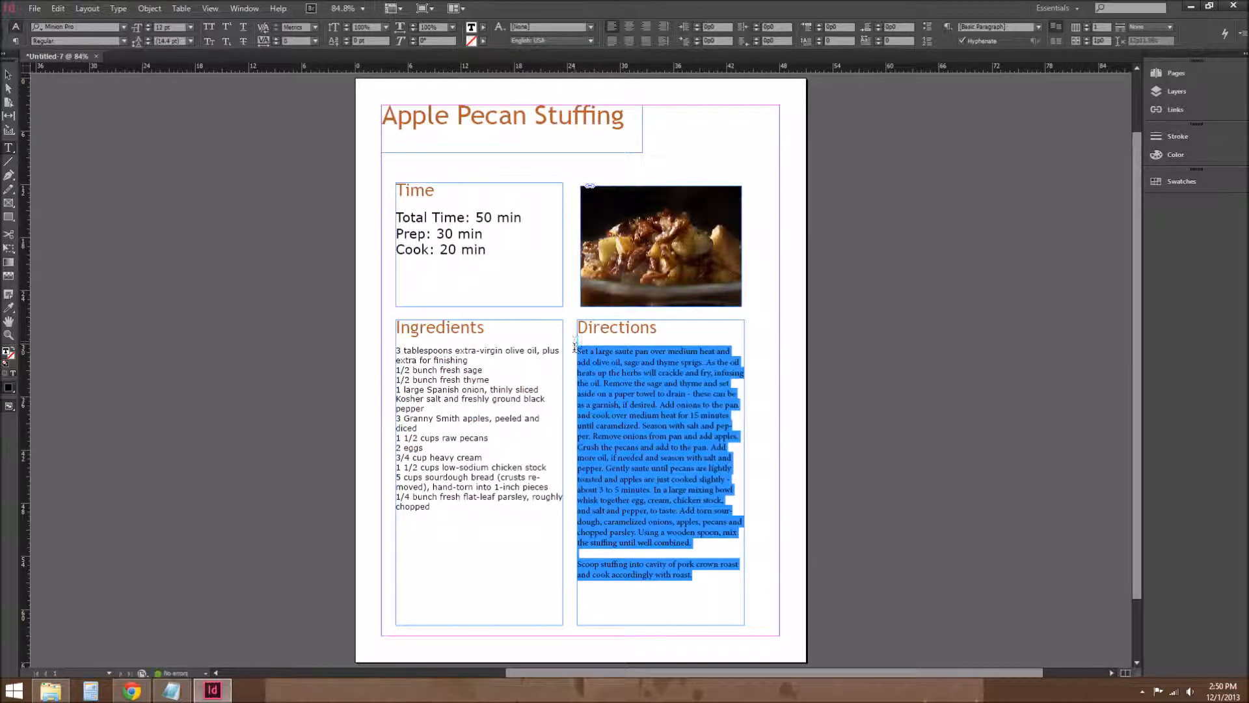
click(124, 27)
drag(249, 138, 250, 374)
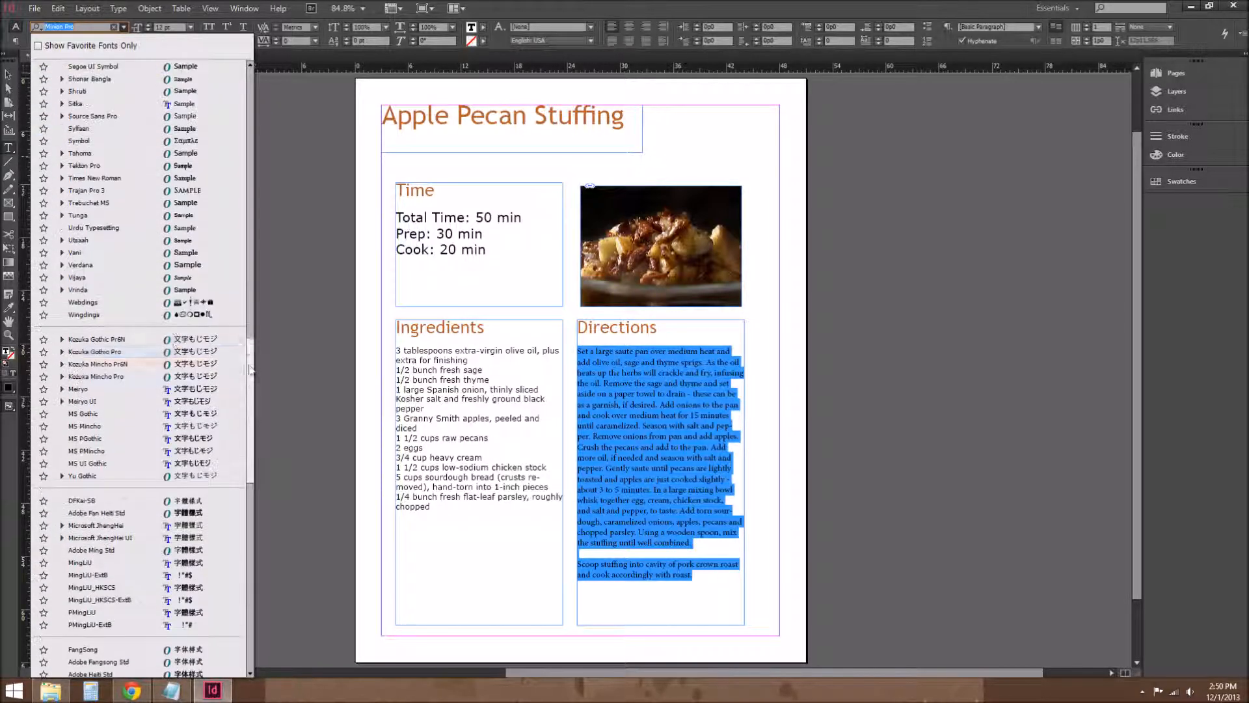
click(97, 265)
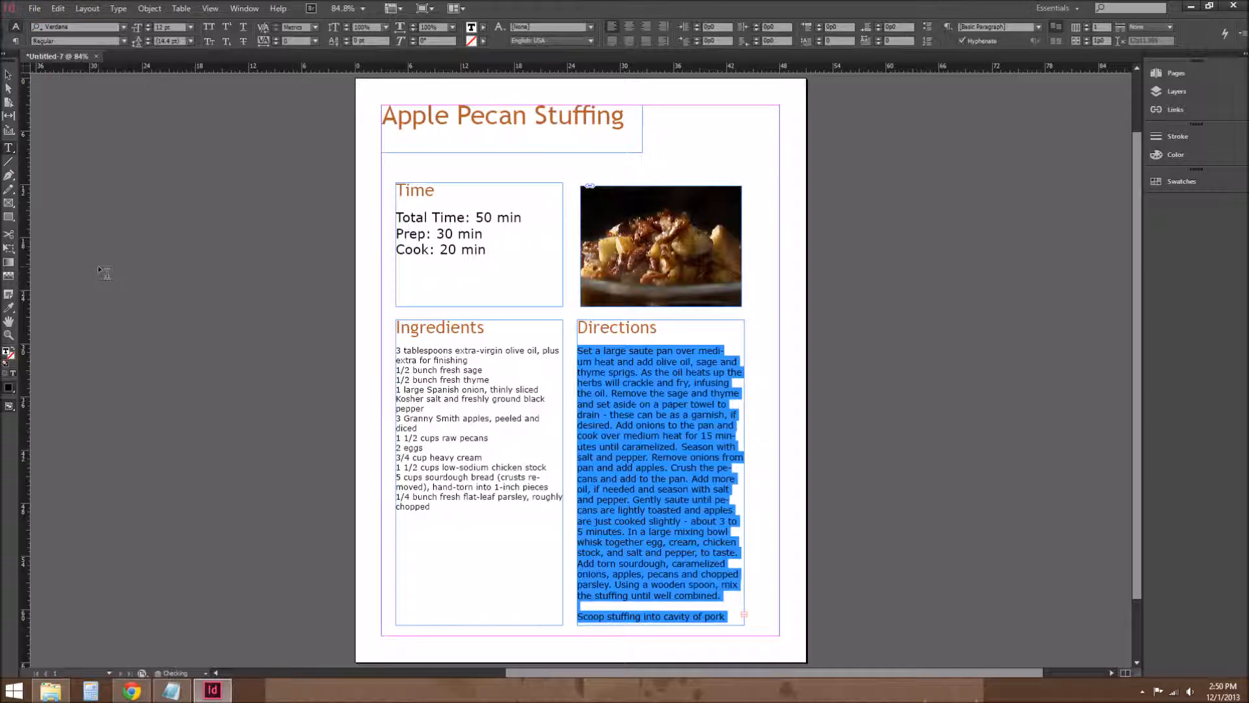
click(191, 27)
click(176, 106)
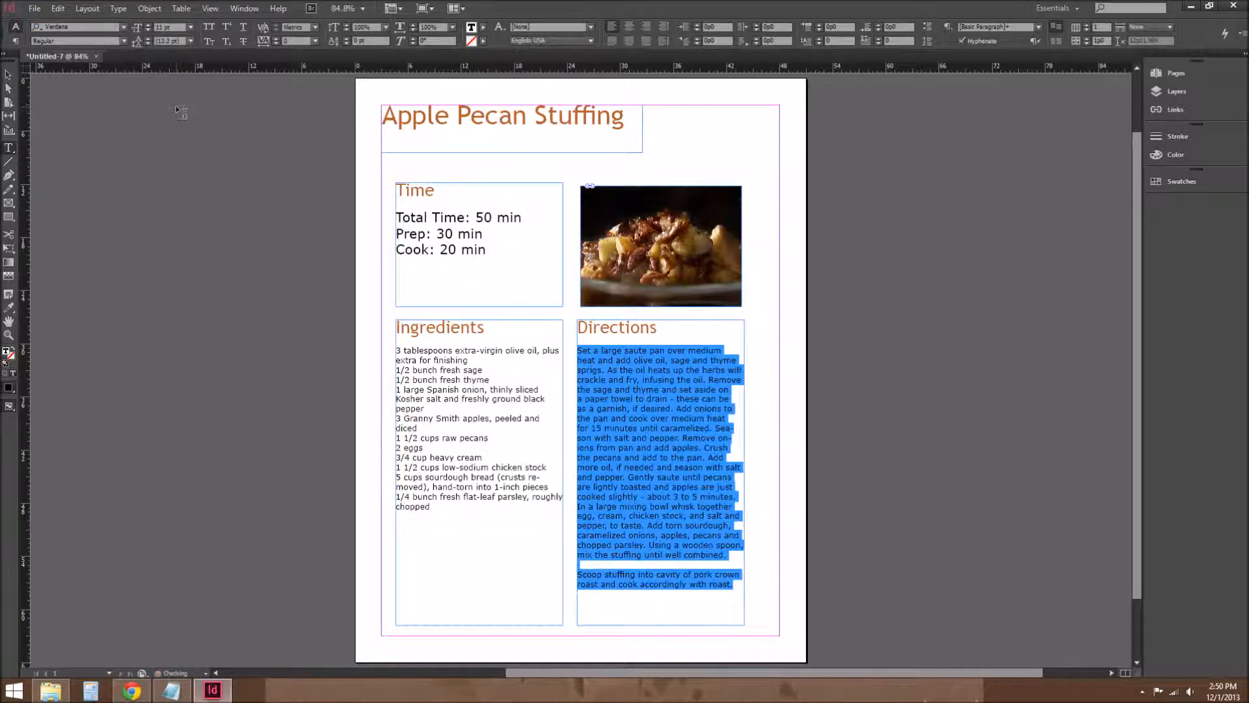
click(454, 507)
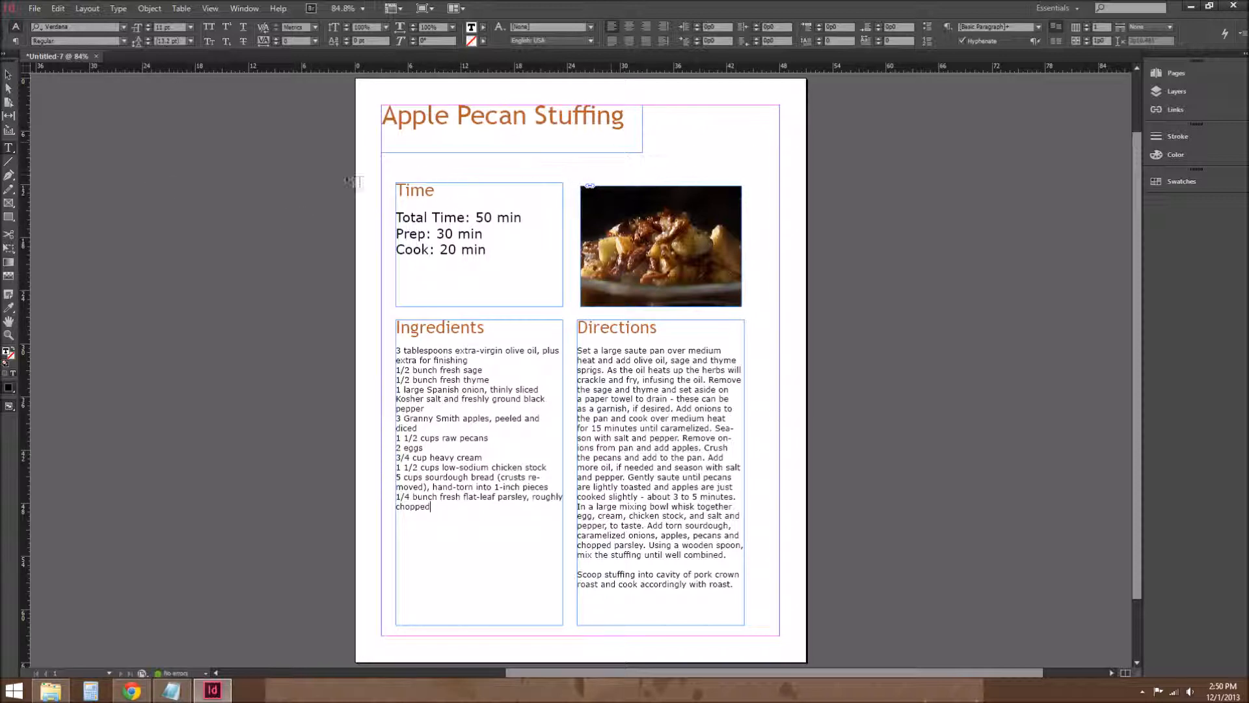
Preview the page without guides and frame edges, move the stuffing photo slightly upward, and return to the normal view.
click(8, 75)
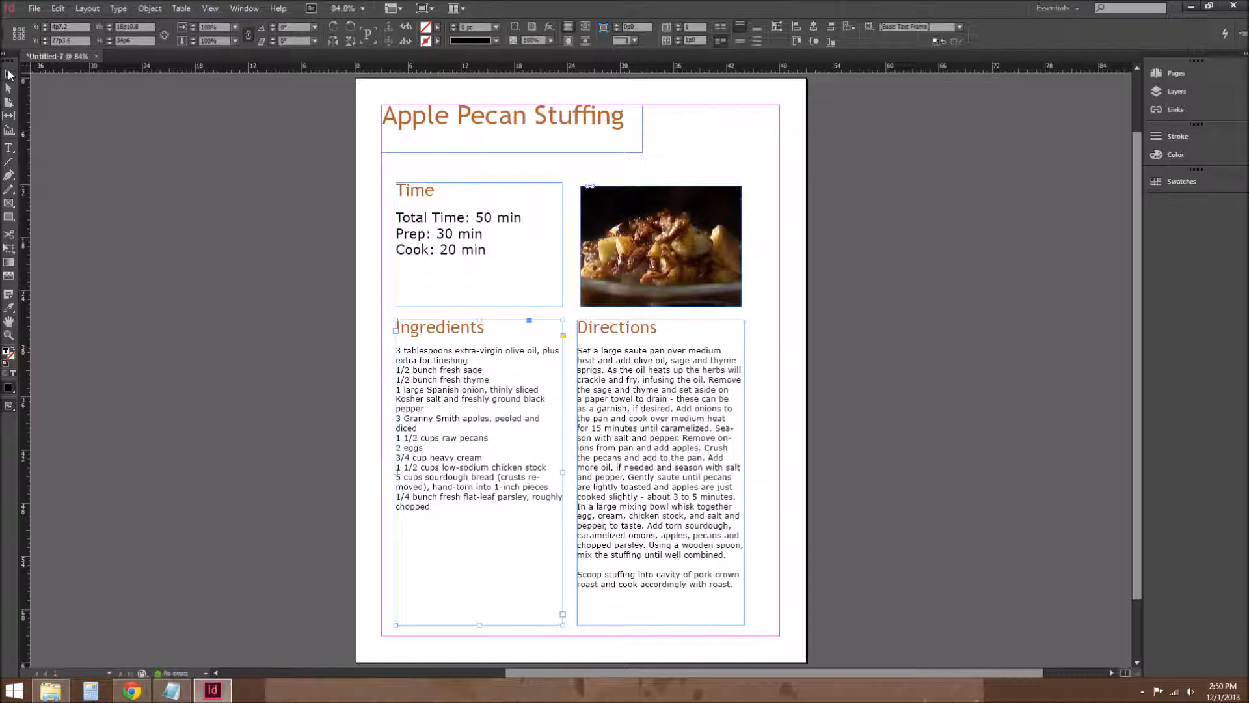
click(190, 230)
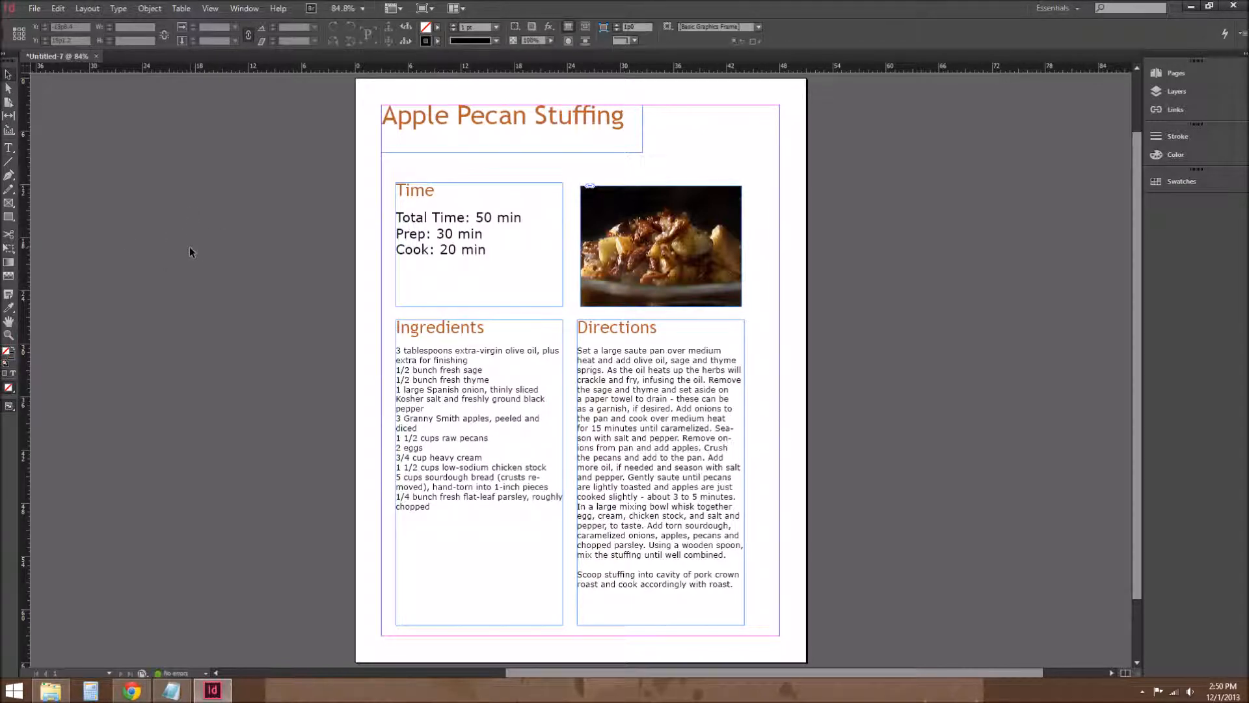
key(w)
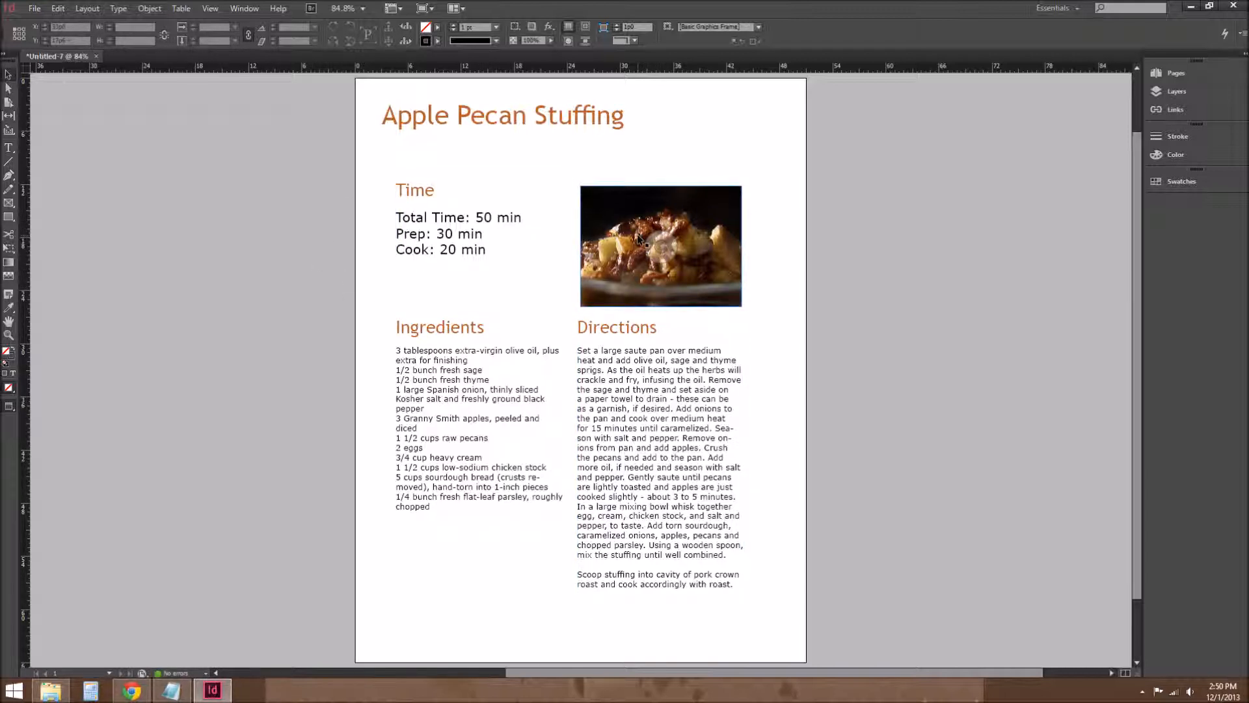
drag(638, 238, 638, 229)
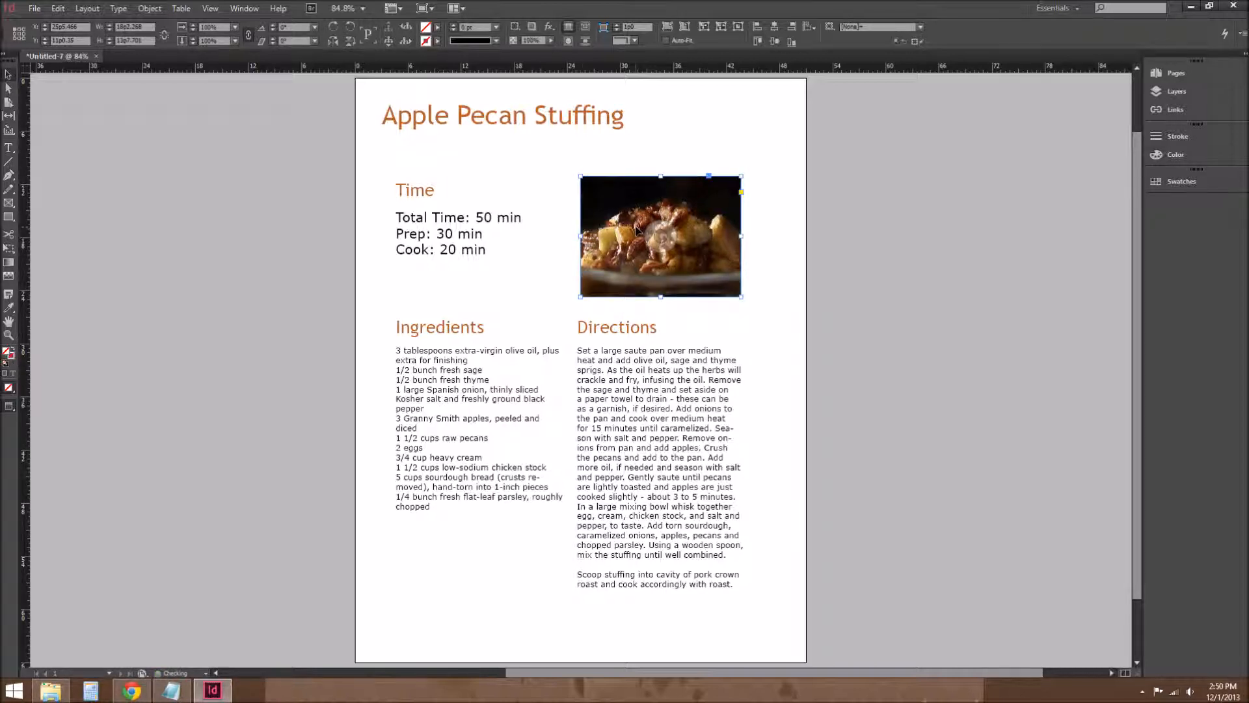
click(291, 209)
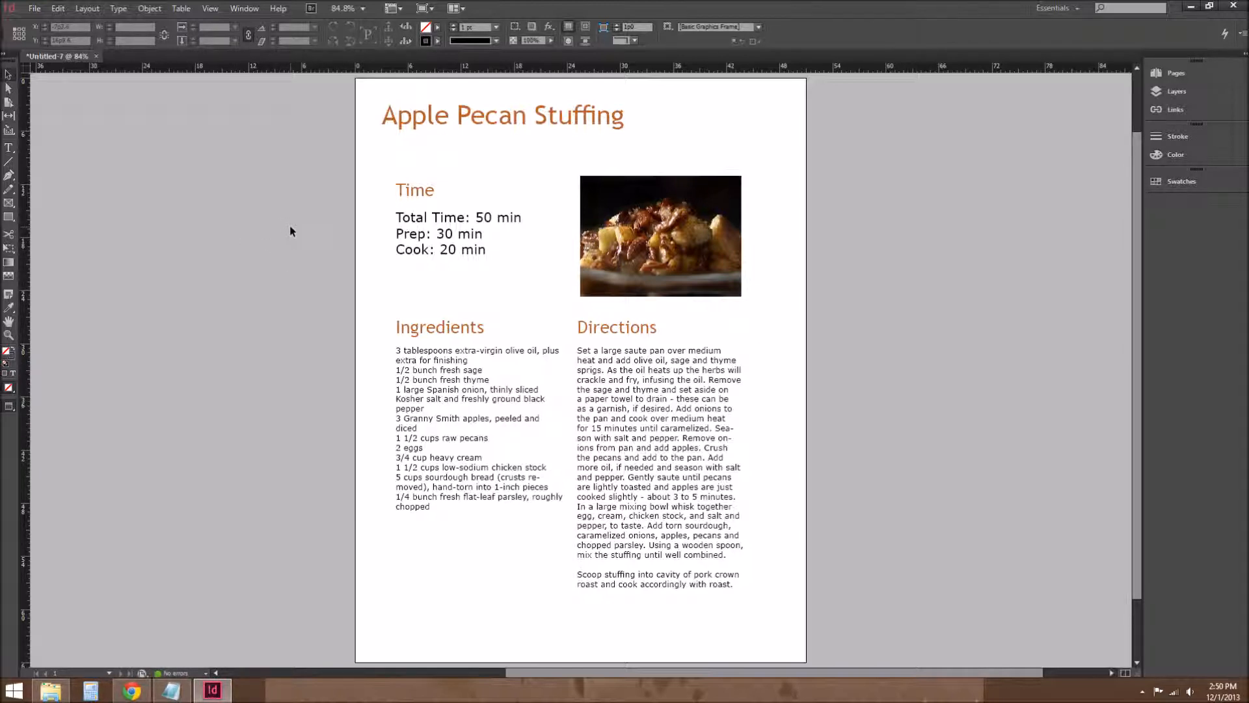
key(w)
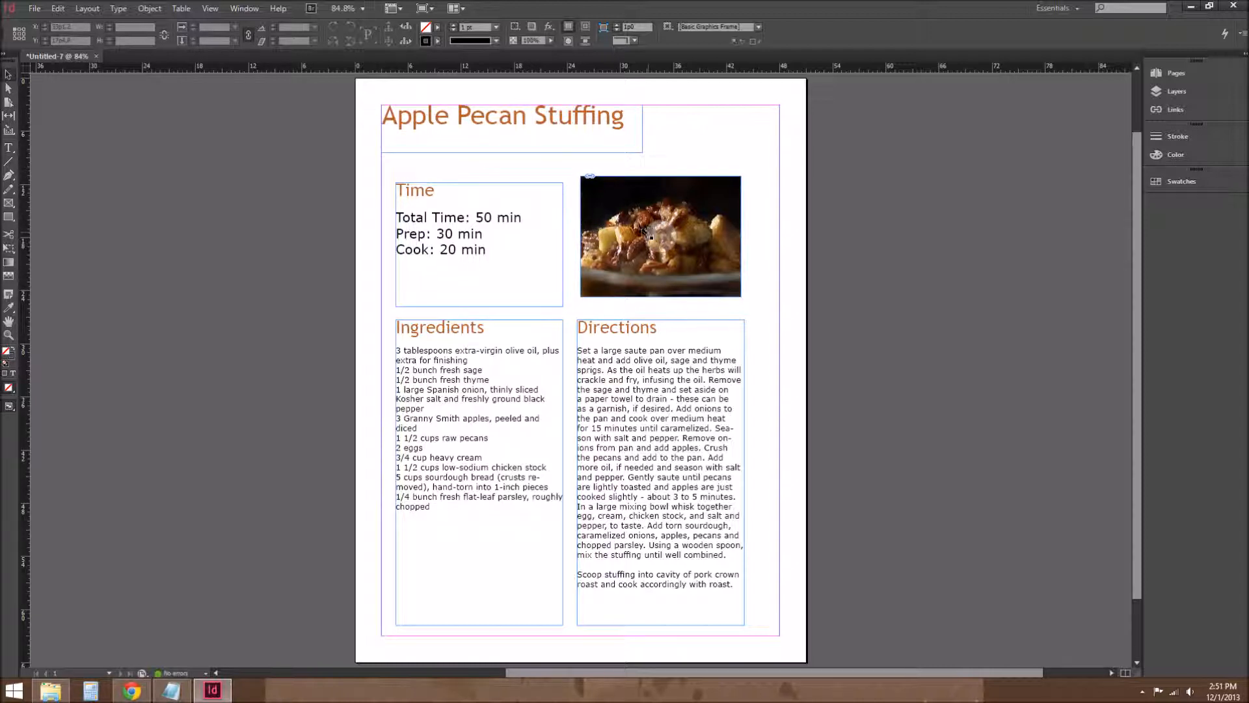
Place the Backround image across the full page width from the page's top-left corner, about 51p0 wide and 15p9 high.
click(35, 9)
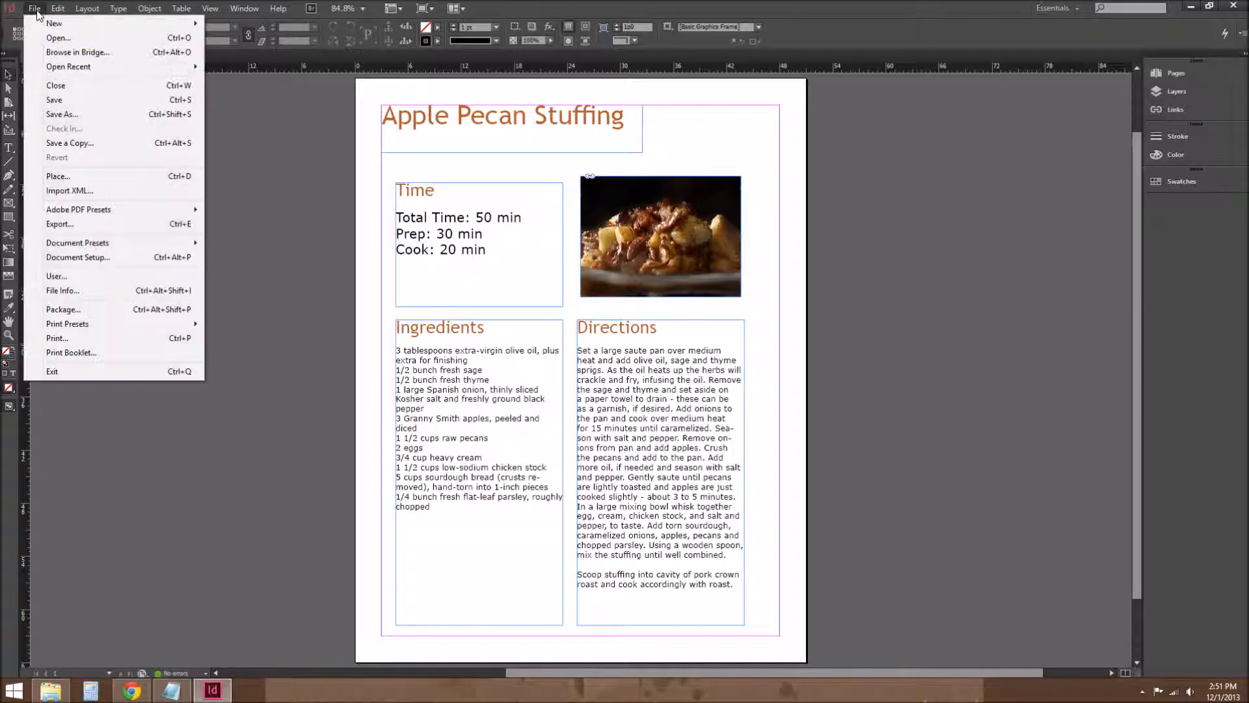
click(111, 179)
click(548, 279)
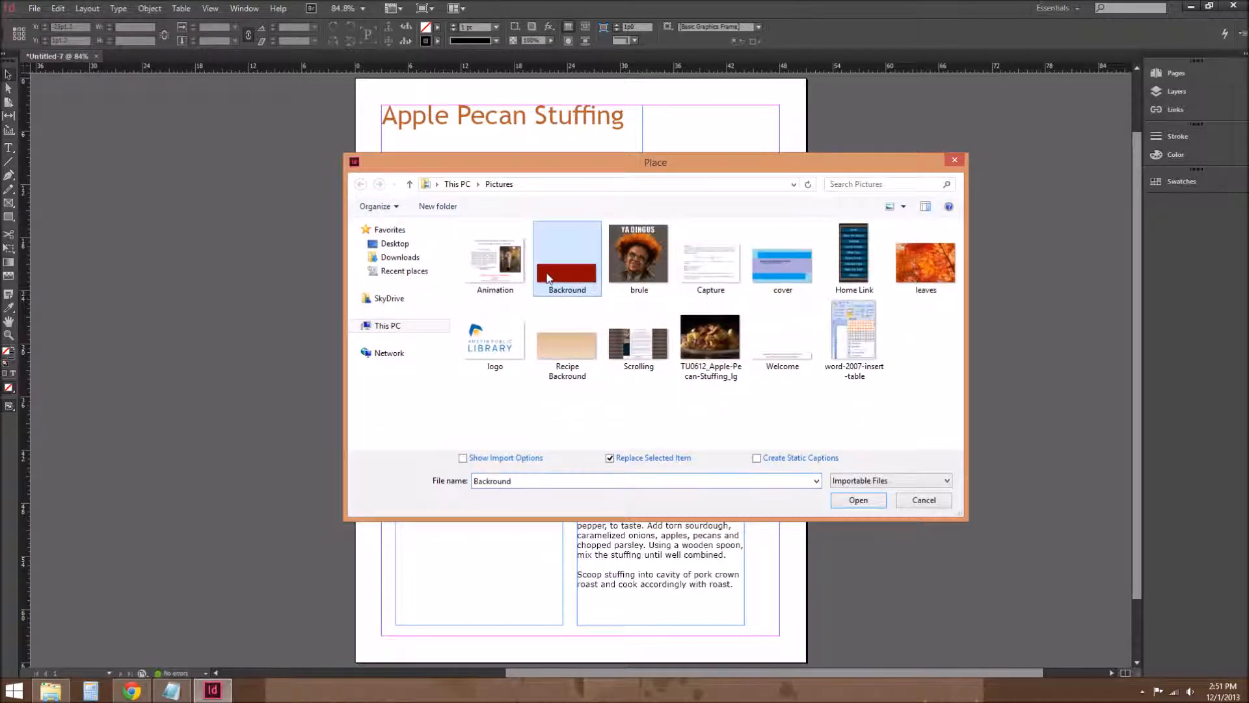
click(856, 505)
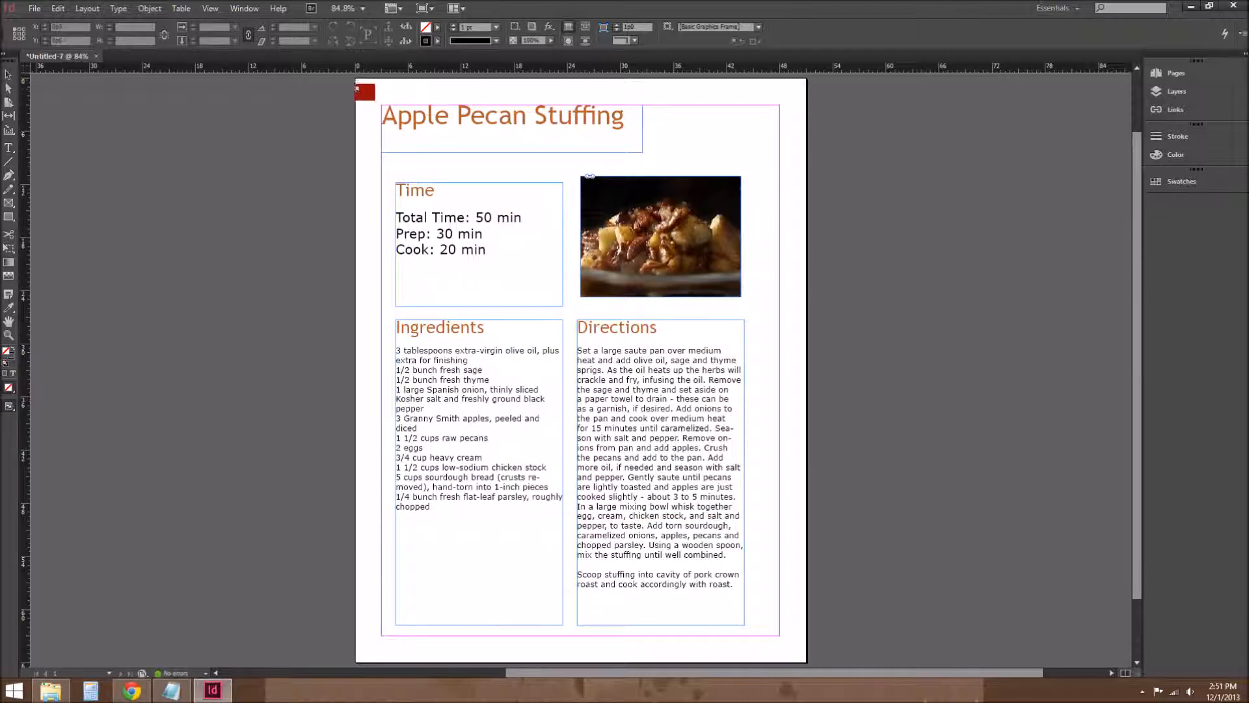
drag(356, 80, 804, 171)
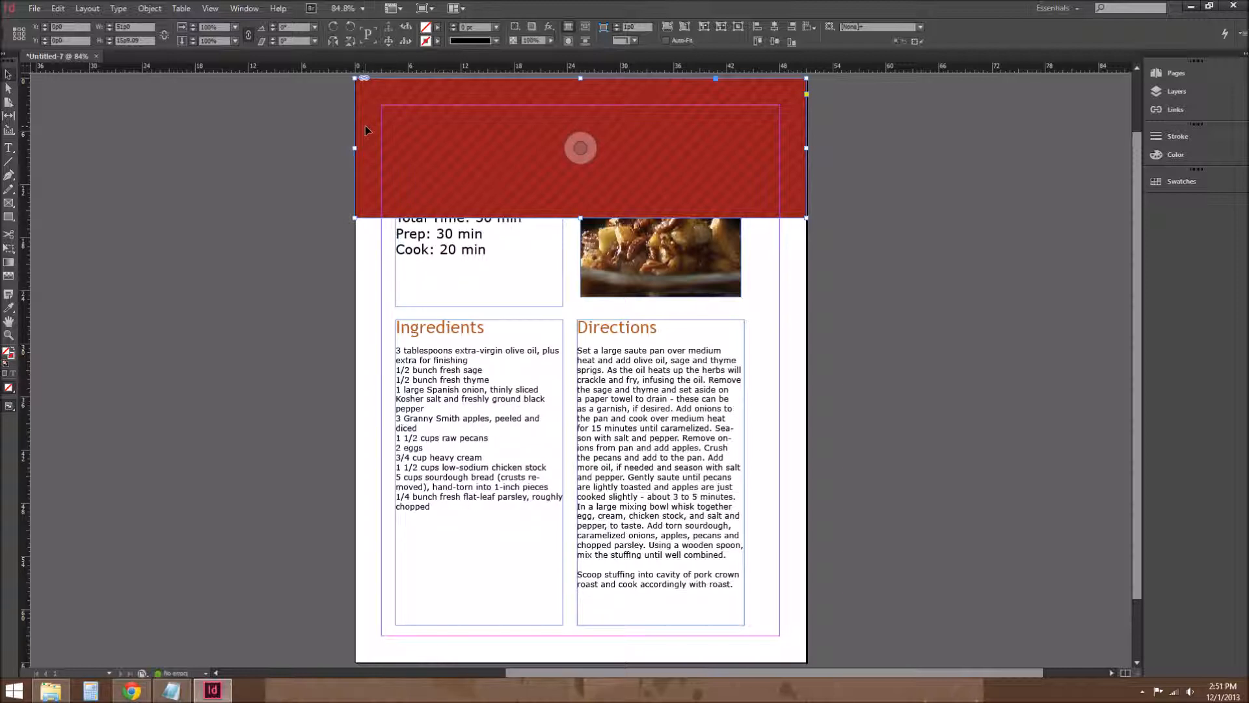
Send the red background image to the back and crop its lower edge up to the bottom of the title frame, about 8p5 high.
right_click(366, 92)
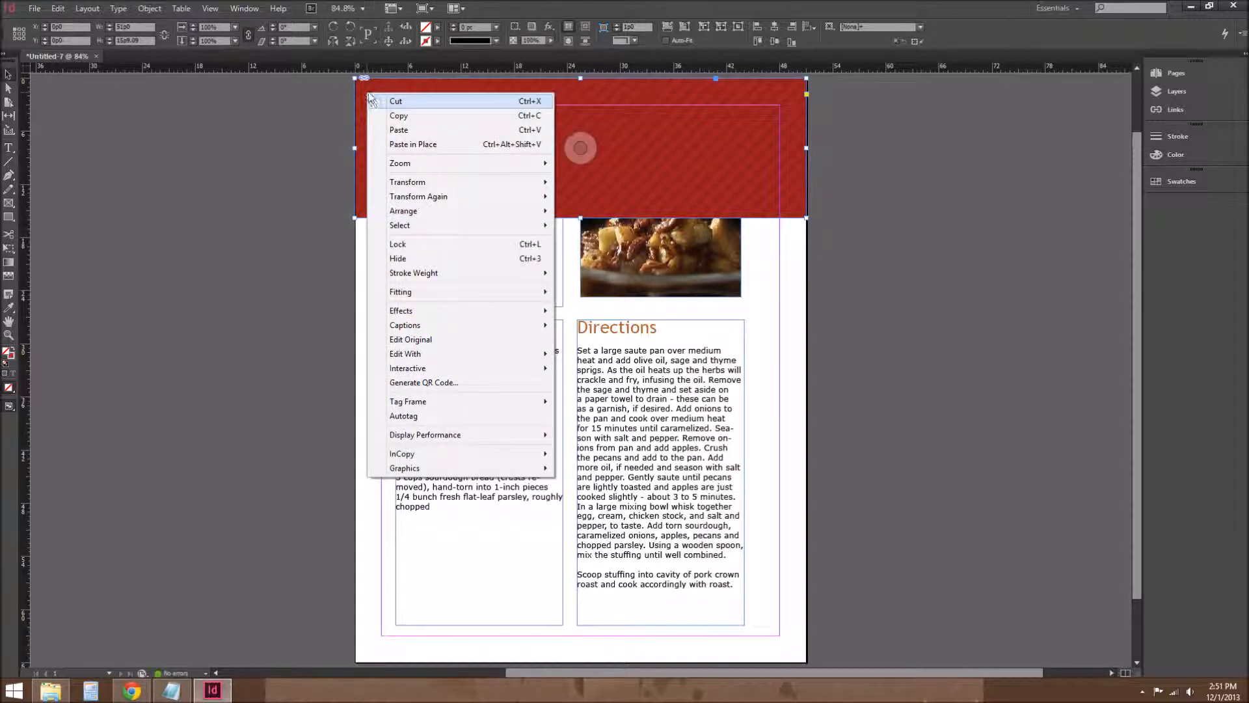
mouse_move(426, 211)
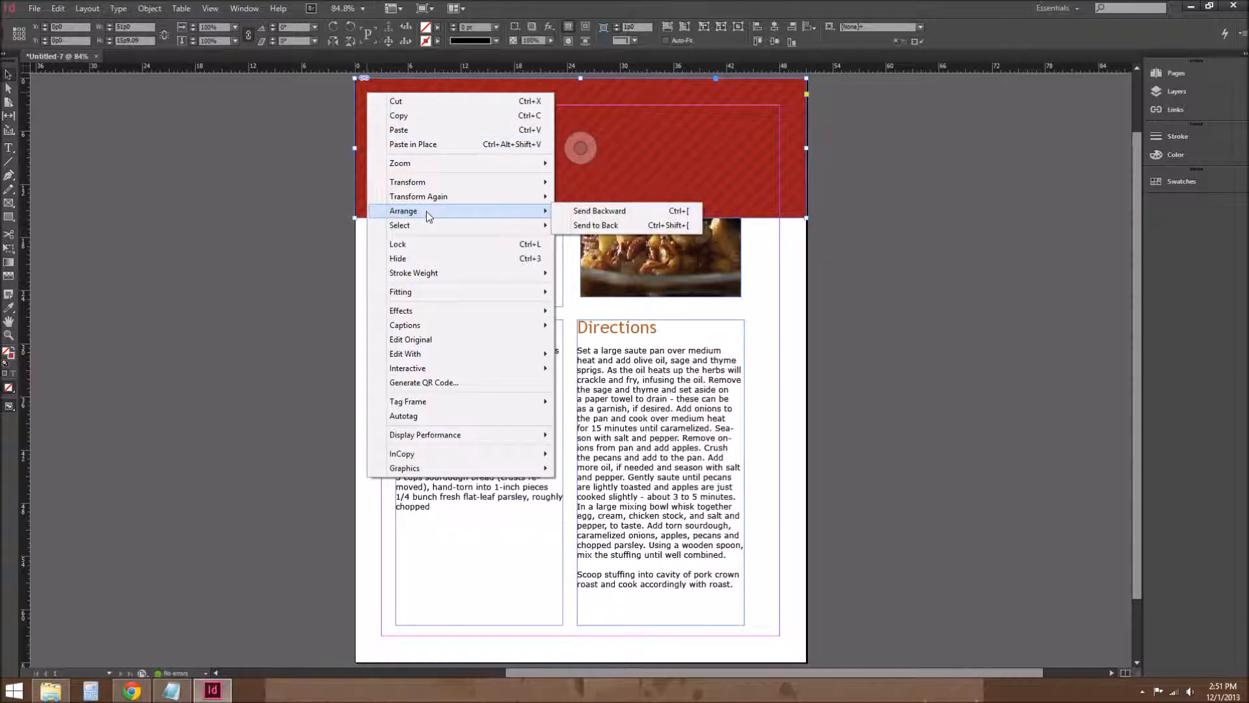
click(566, 225)
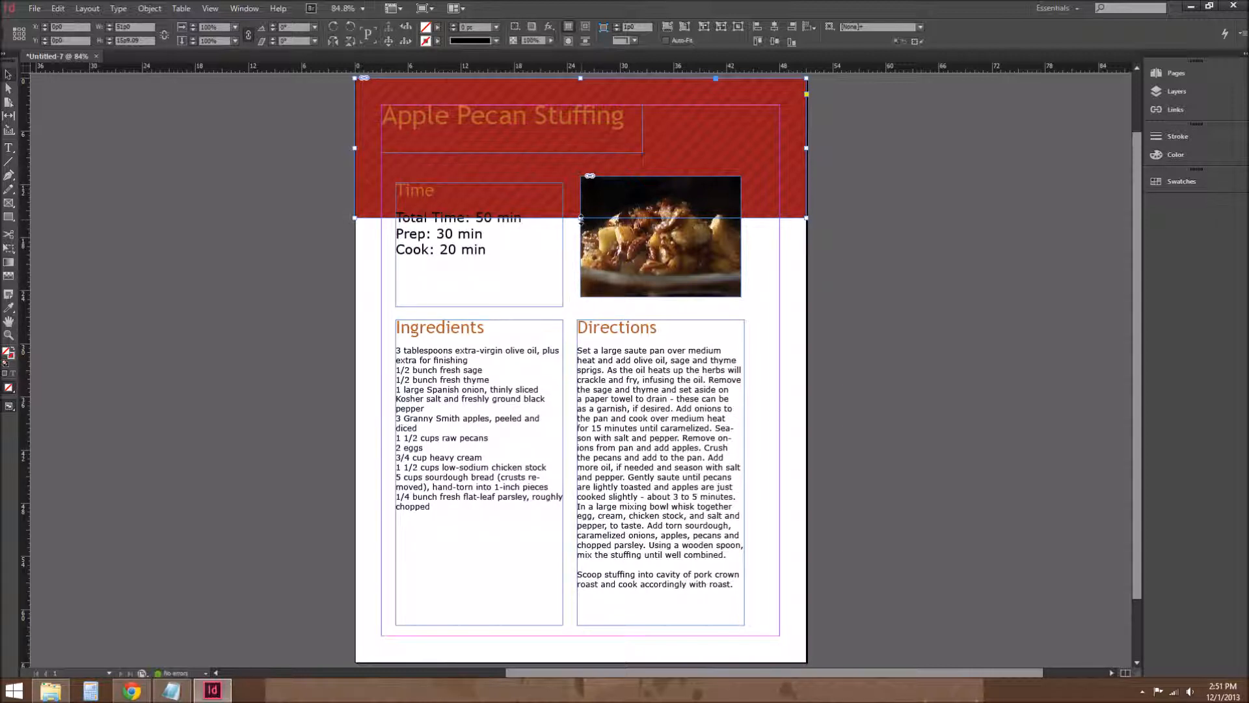
drag(581, 219, 581, 152)
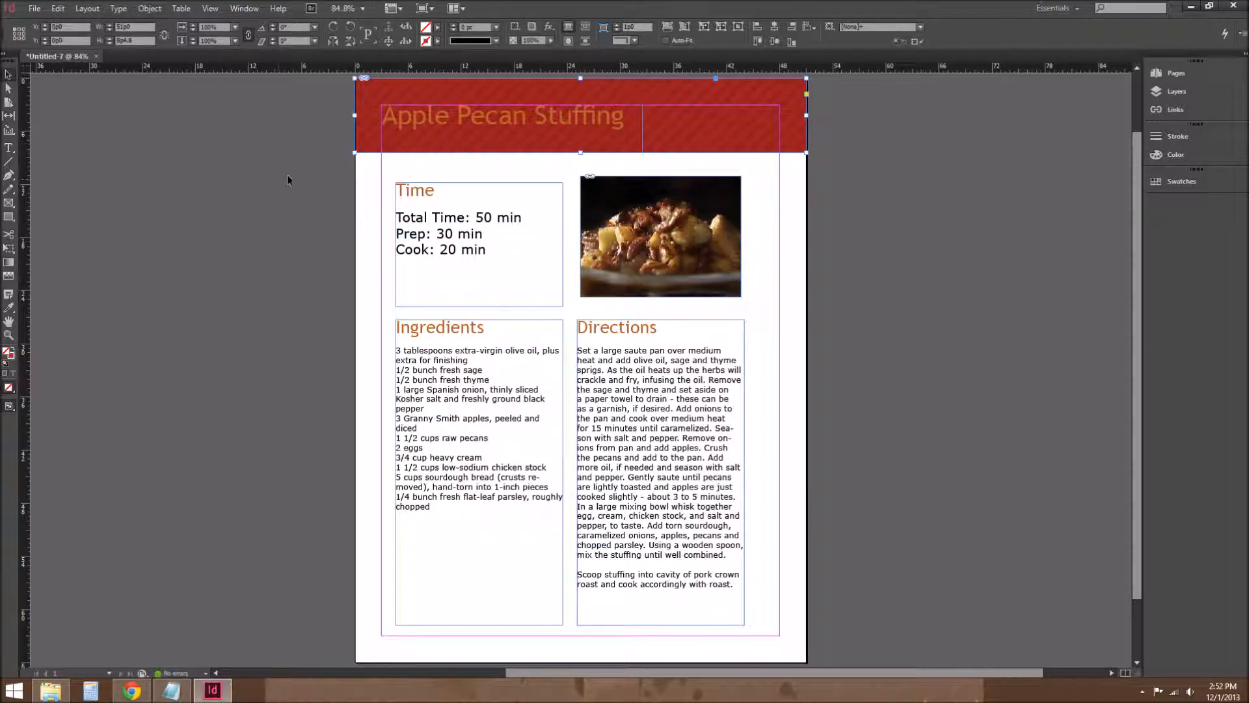
click(220, 185)
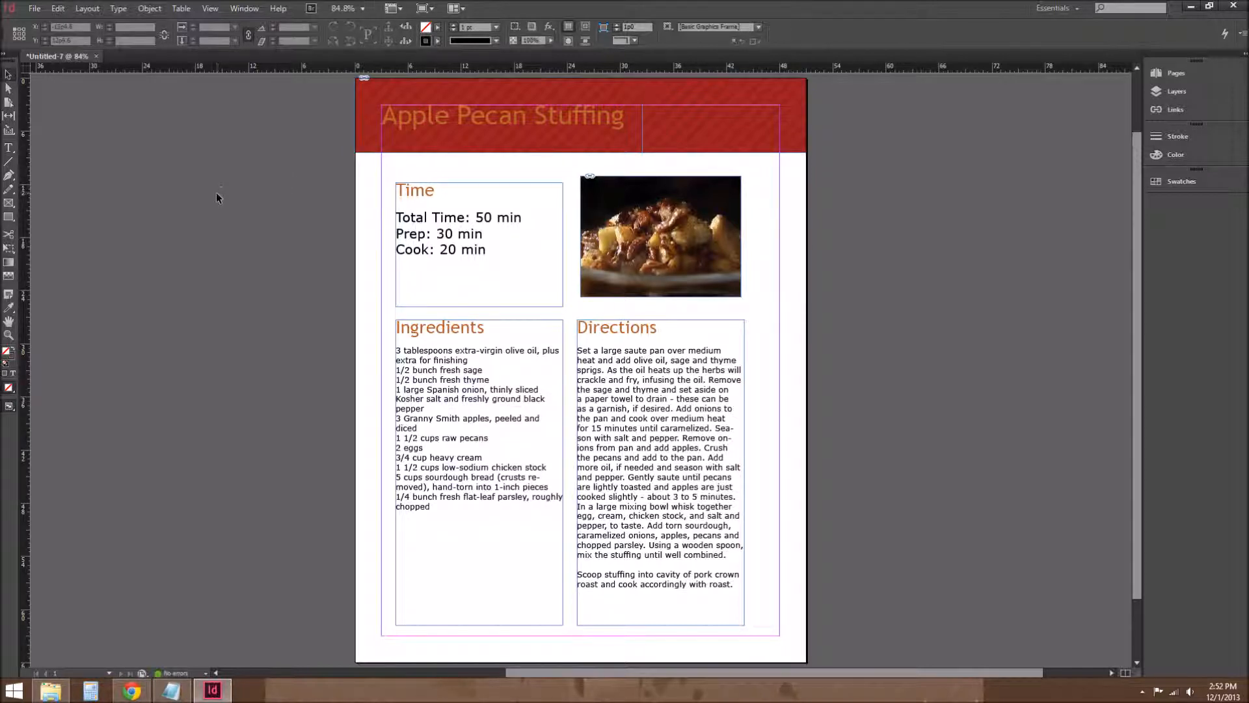
Place the Recipe Backround image across the full page width directly below the red title banner, about 51p0 wide and 22p8 high.
key(w)
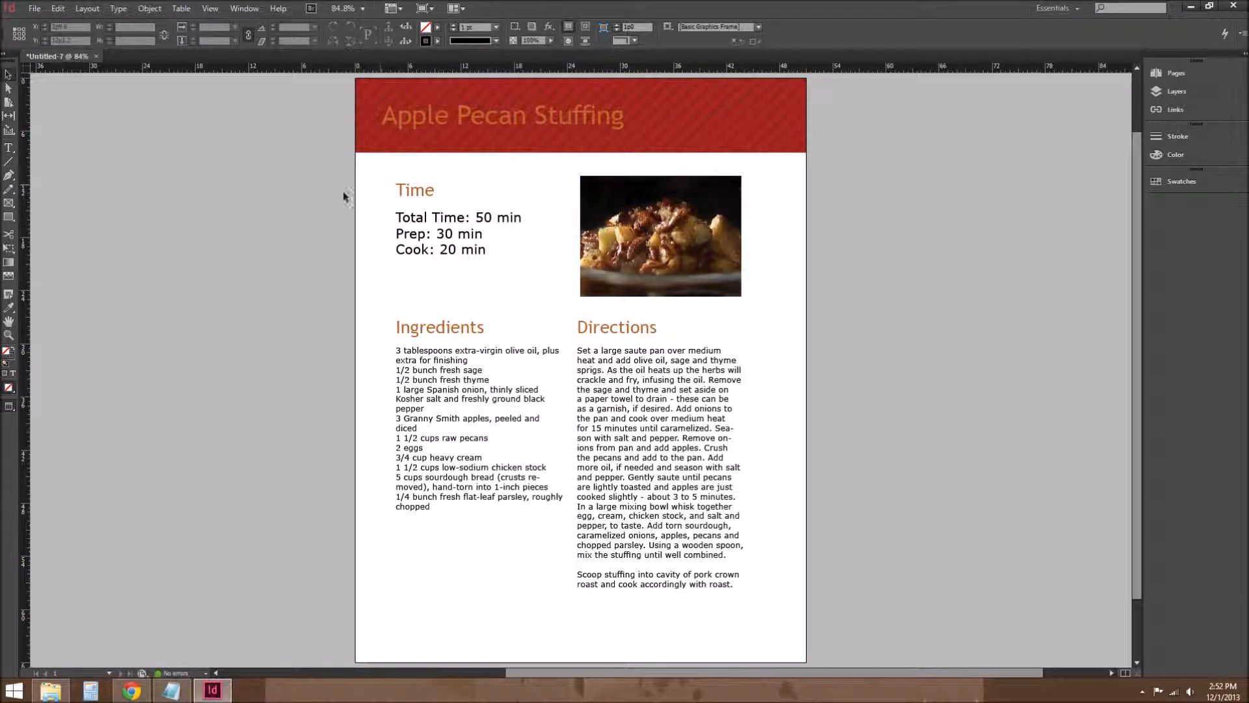
key(w)
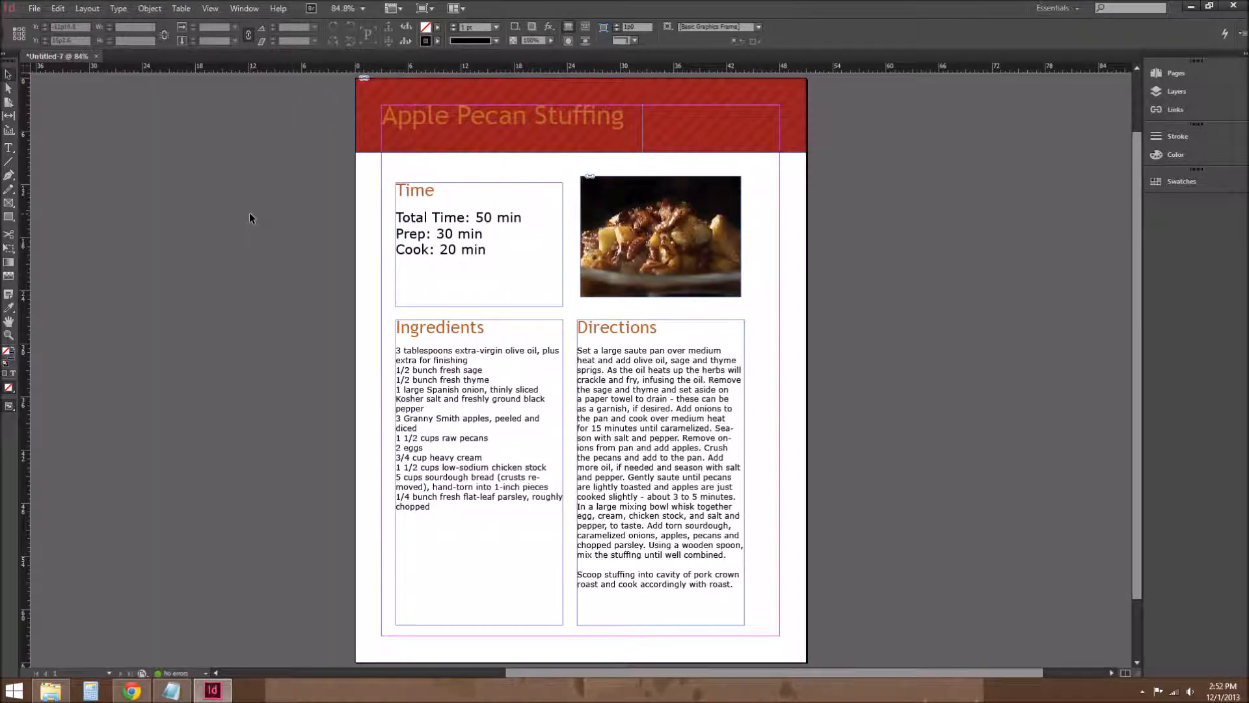
click(35, 9)
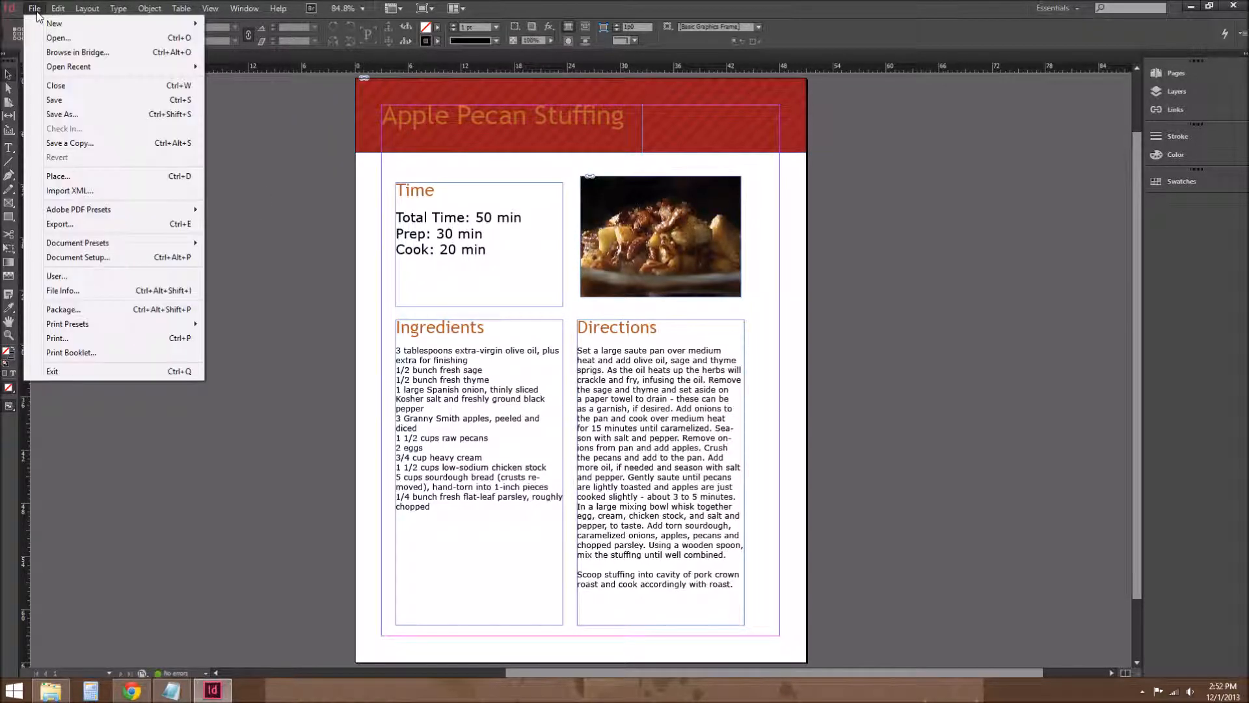
click(99, 176)
click(563, 343)
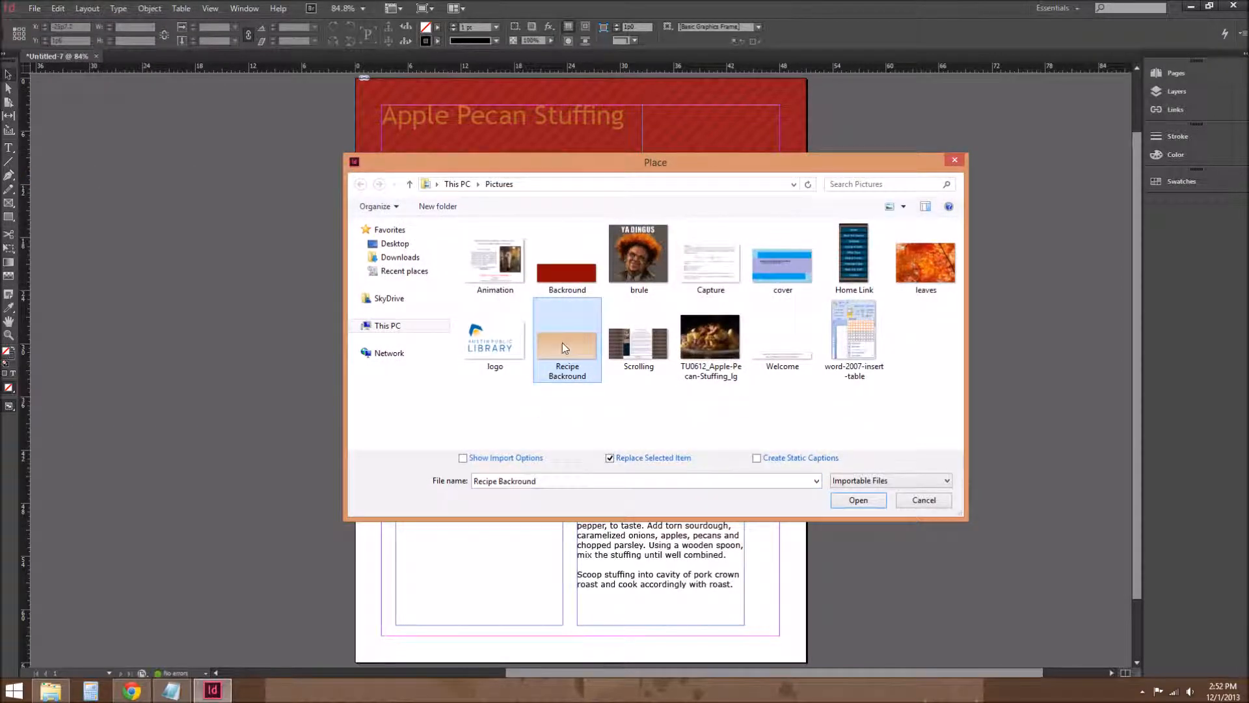
click(858, 500)
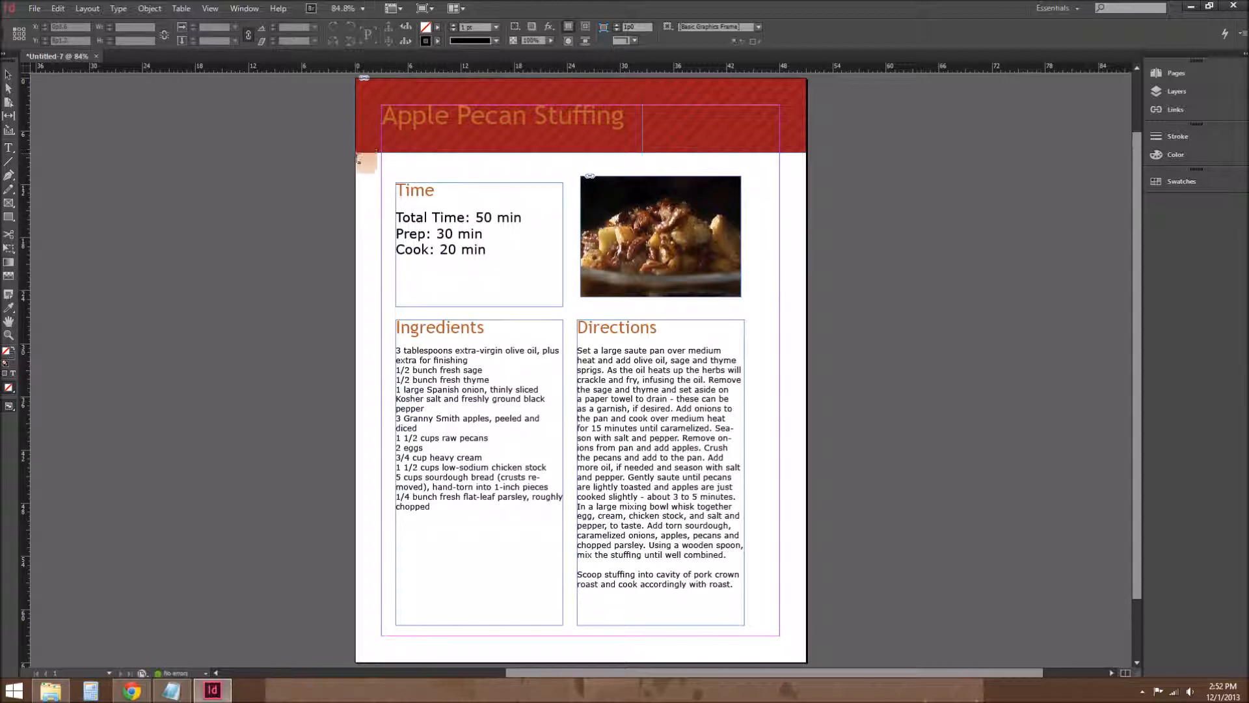
drag(357, 155, 807, 353)
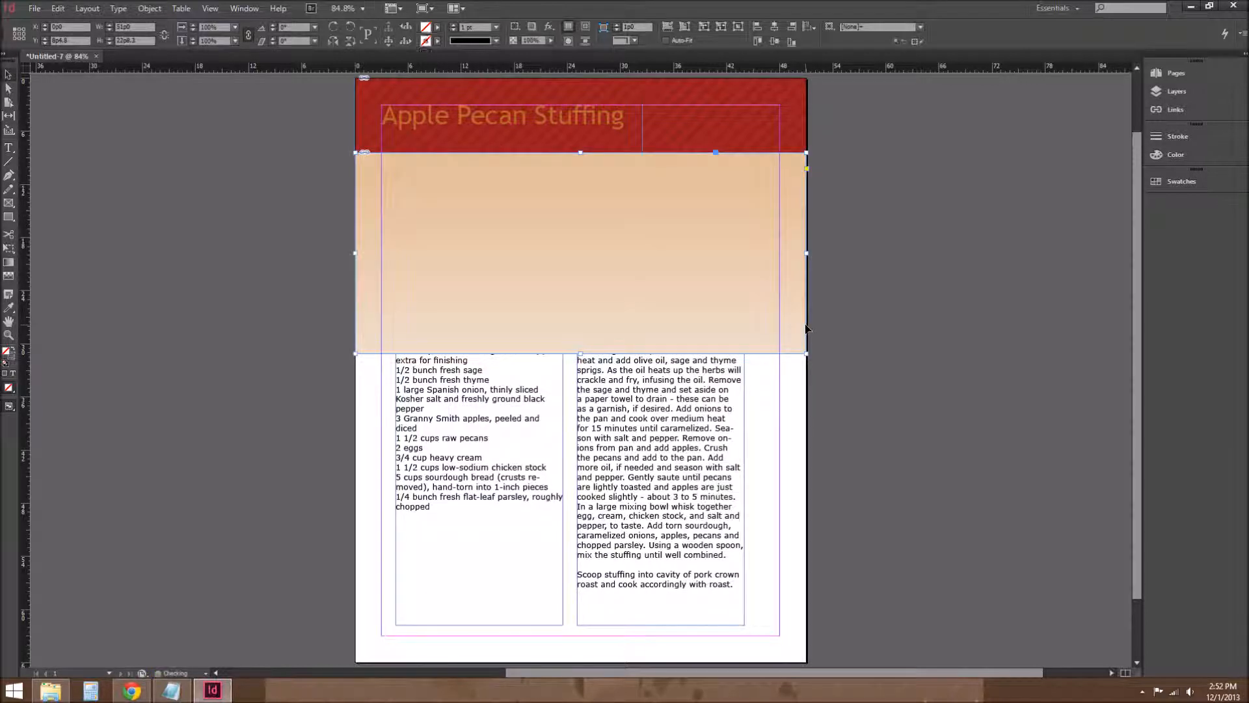
Send the peach recipe background image behind the text frames and stuffing photo, to the very back.
right_click(369, 219)
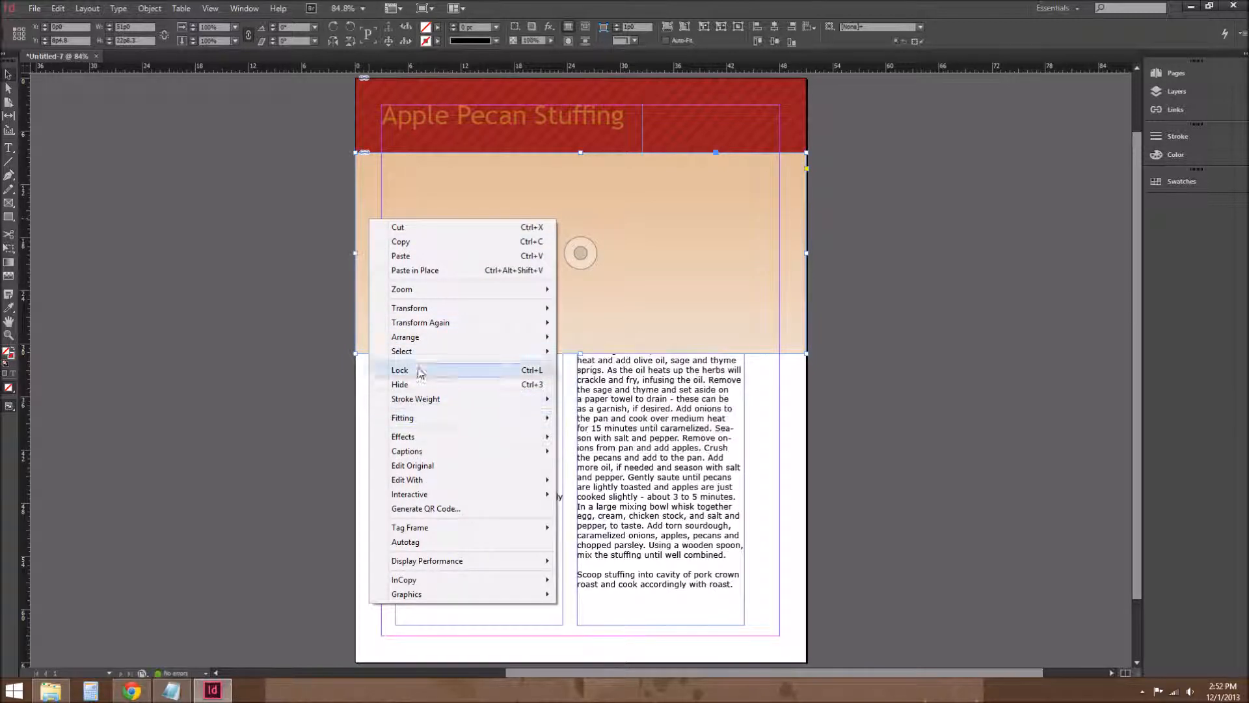
mouse_move(421, 338)
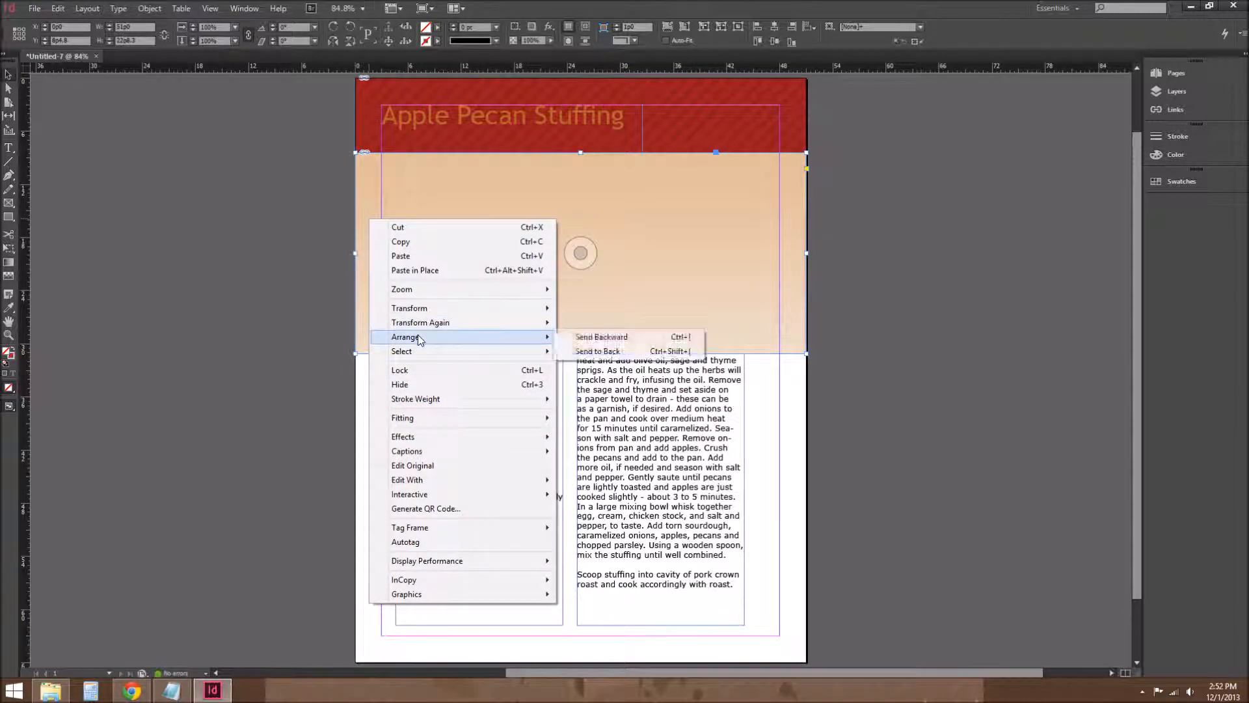
click(578, 352)
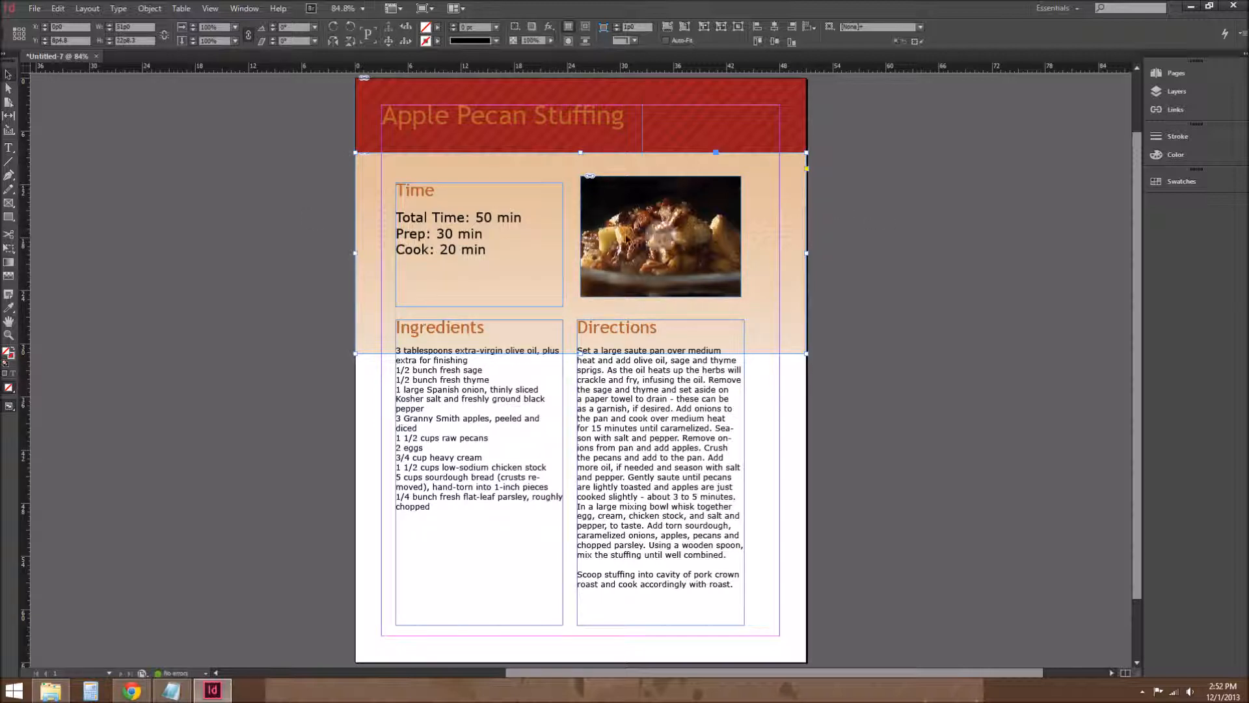
Scale the peach background image non-proportionally to 100% horizontally and 275% vertically so it covers the rest of the page.
right_click(364, 233)
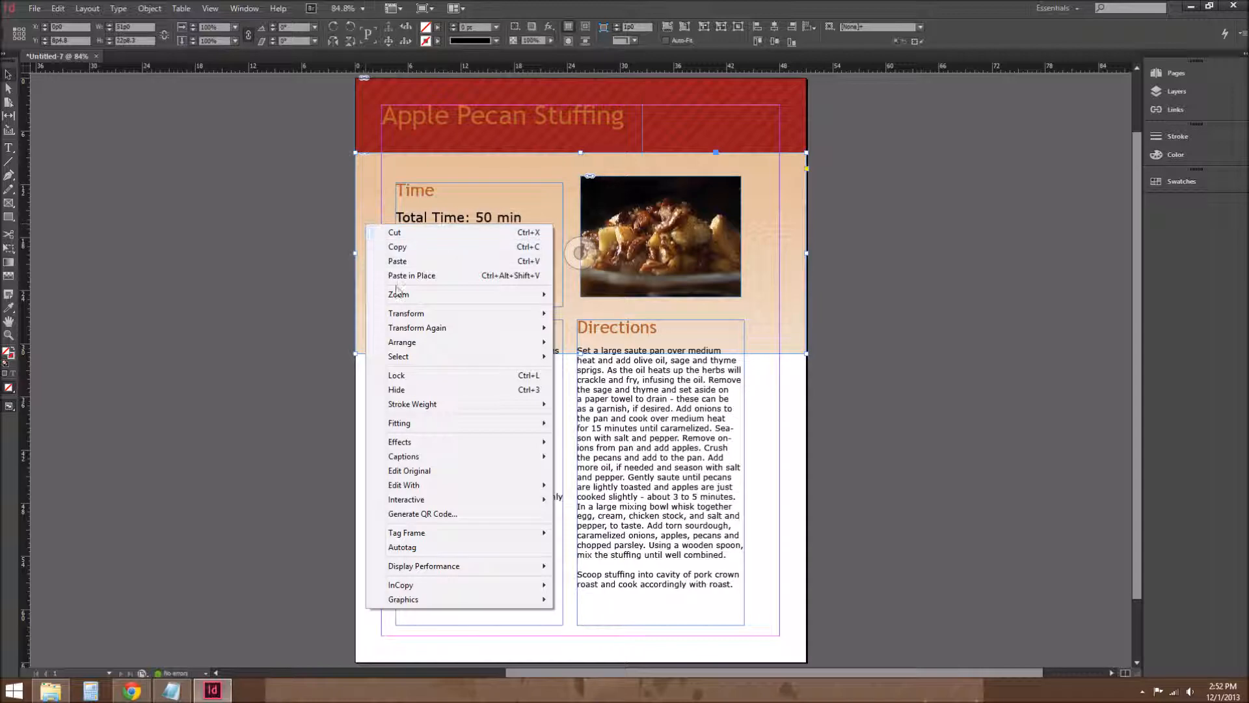
mouse_move(429, 313)
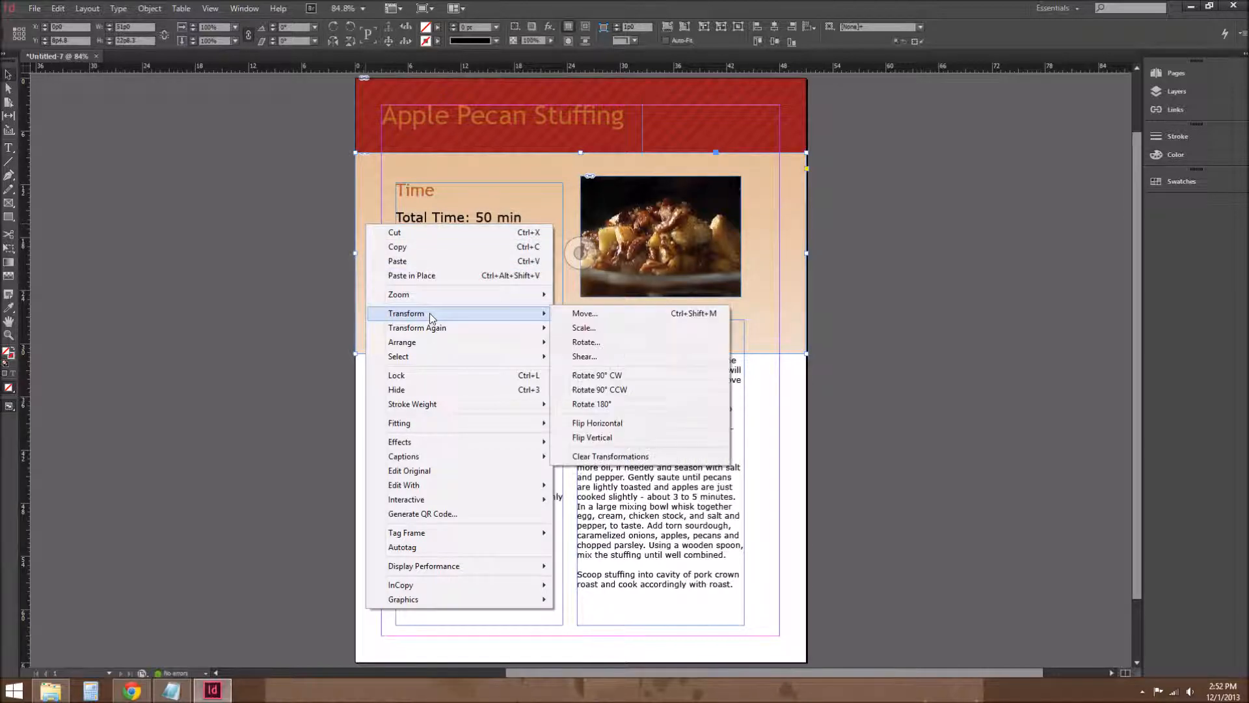
click(585, 329)
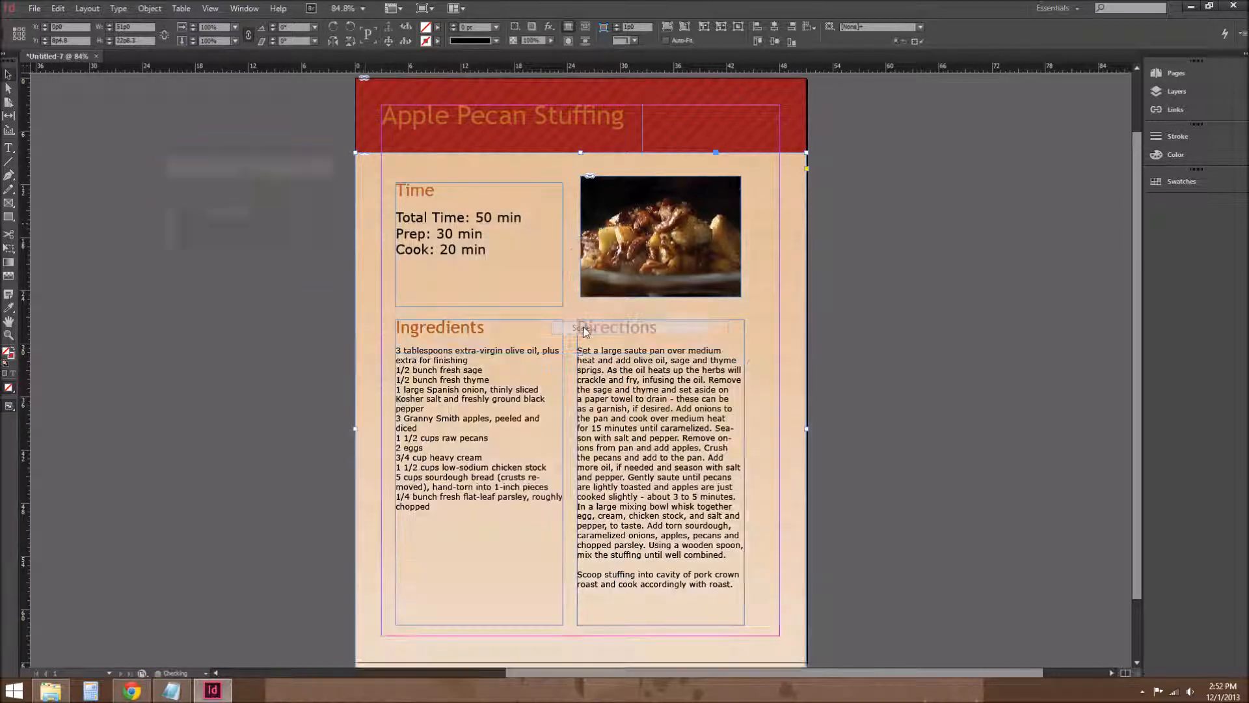
drag(279, 180, 270, 184)
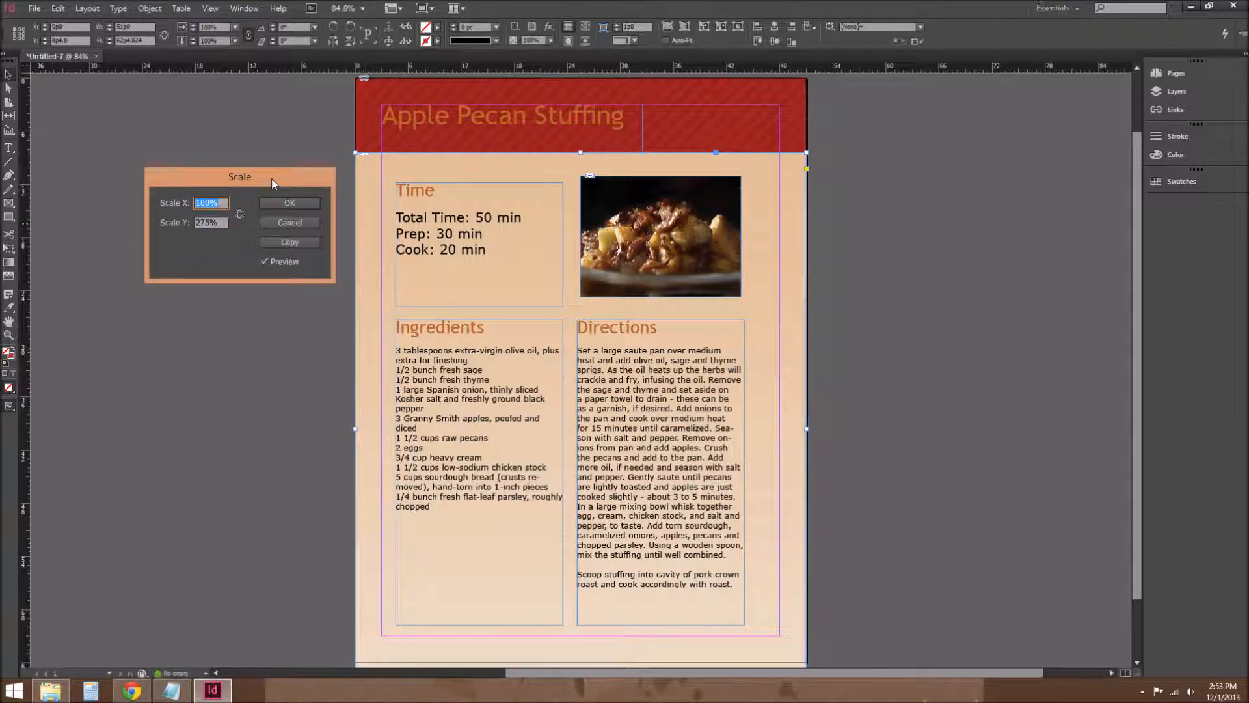
click(240, 214)
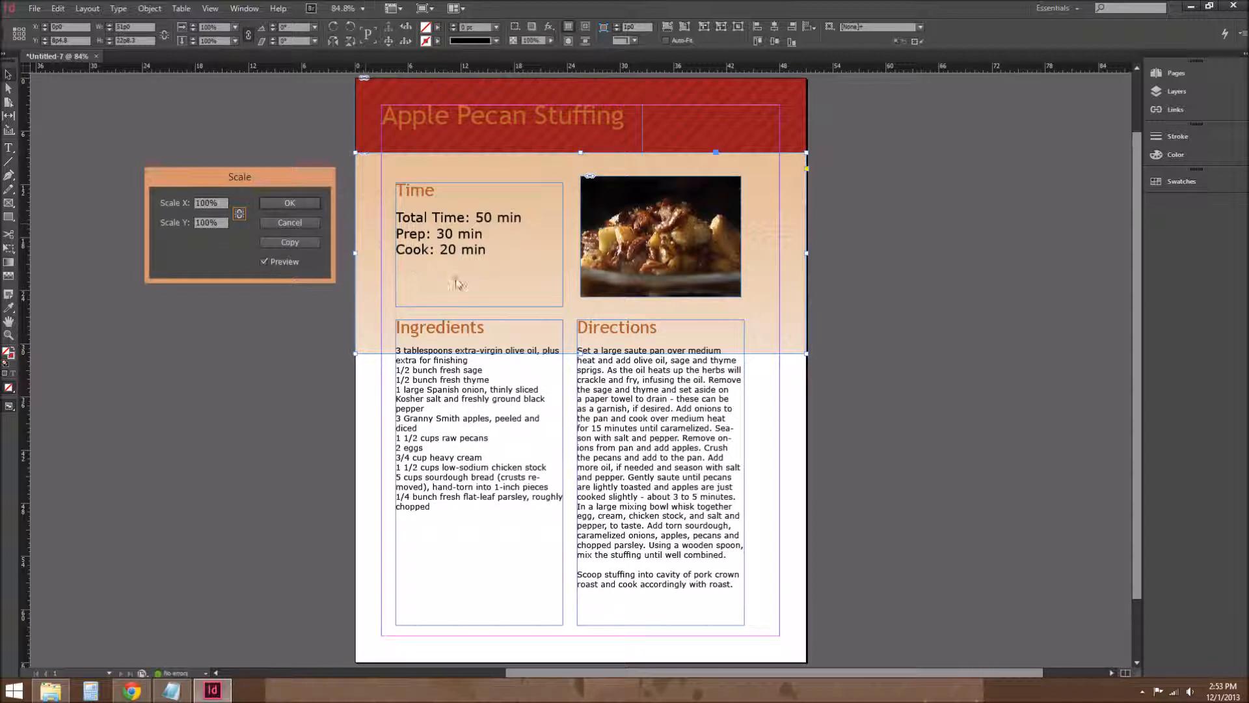
drag(211, 222, 192, 223)
text(275)
key(Tab)
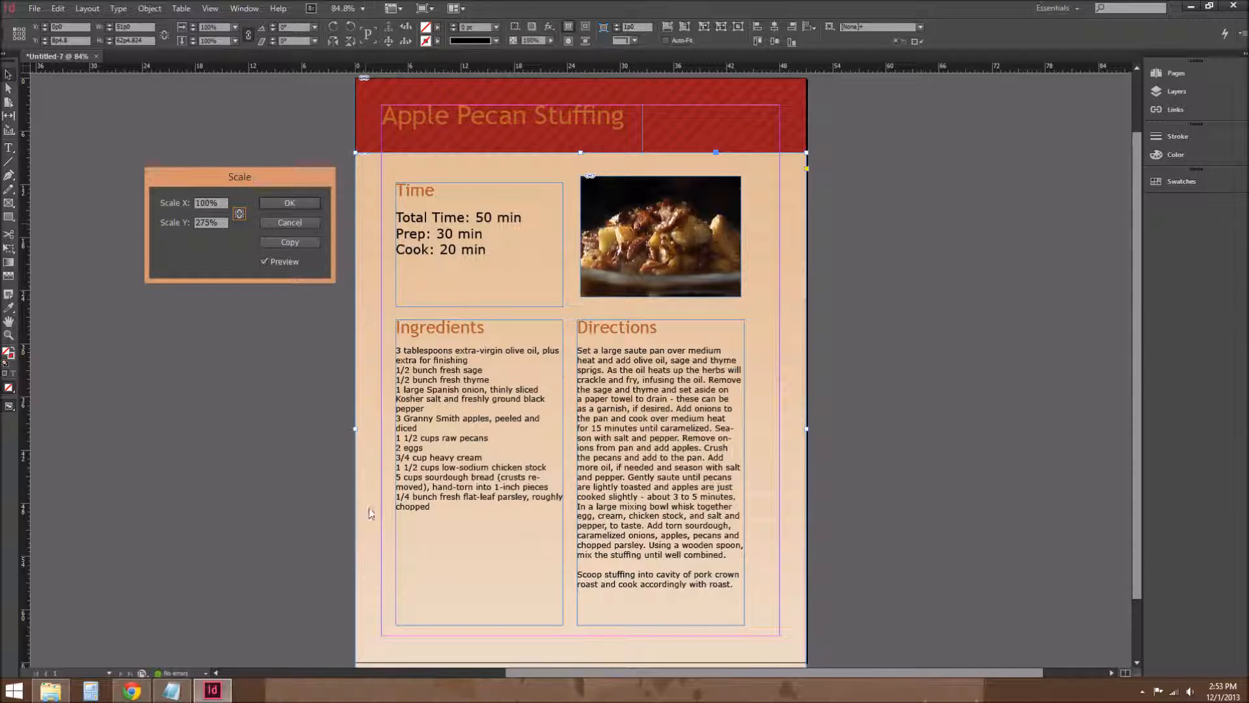
click(281, 206)
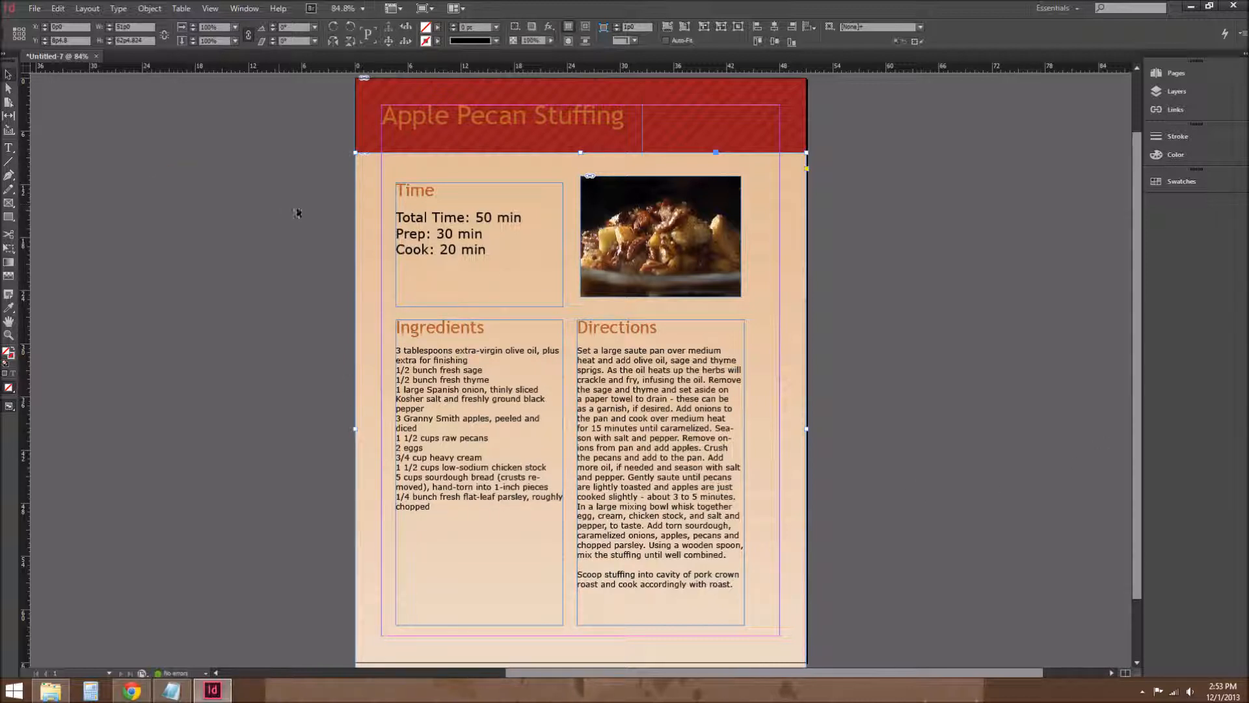
Preview the page without guides and frame edges and examine the layout and background coverage from the title to the page's lower edge.
drag(1137, 253, 1137, 315)
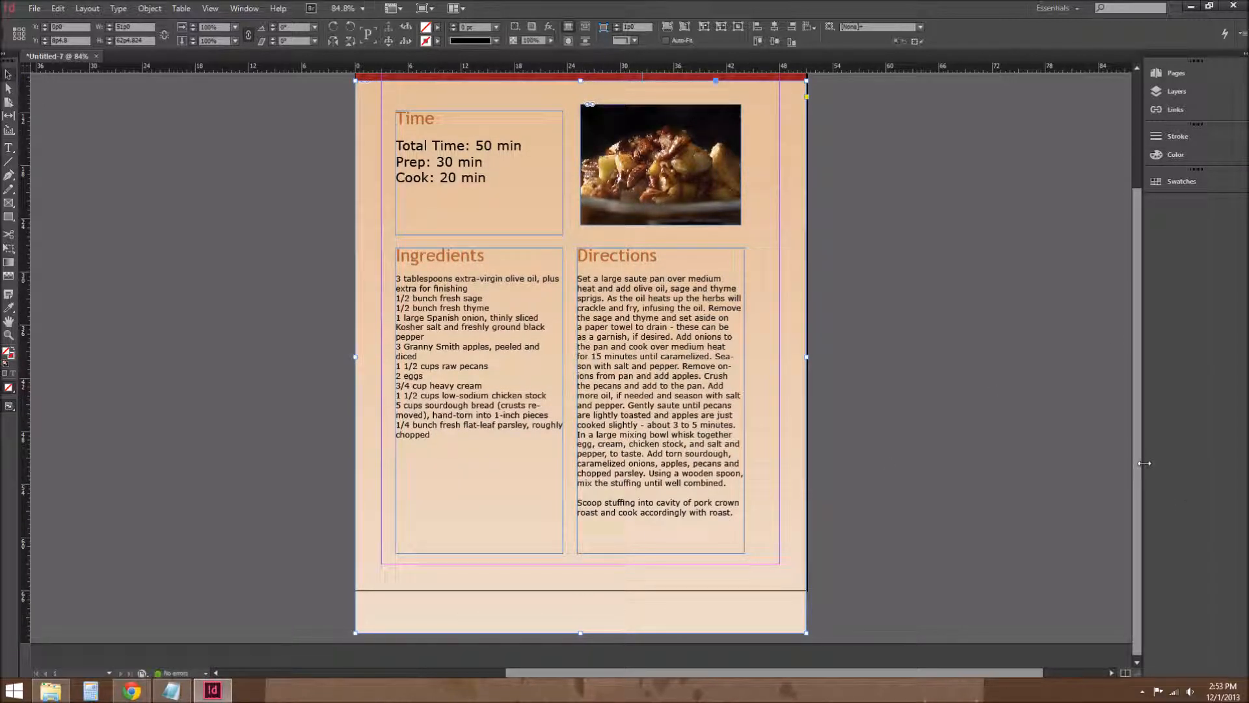
drag(1139, 469, 1138, 396)
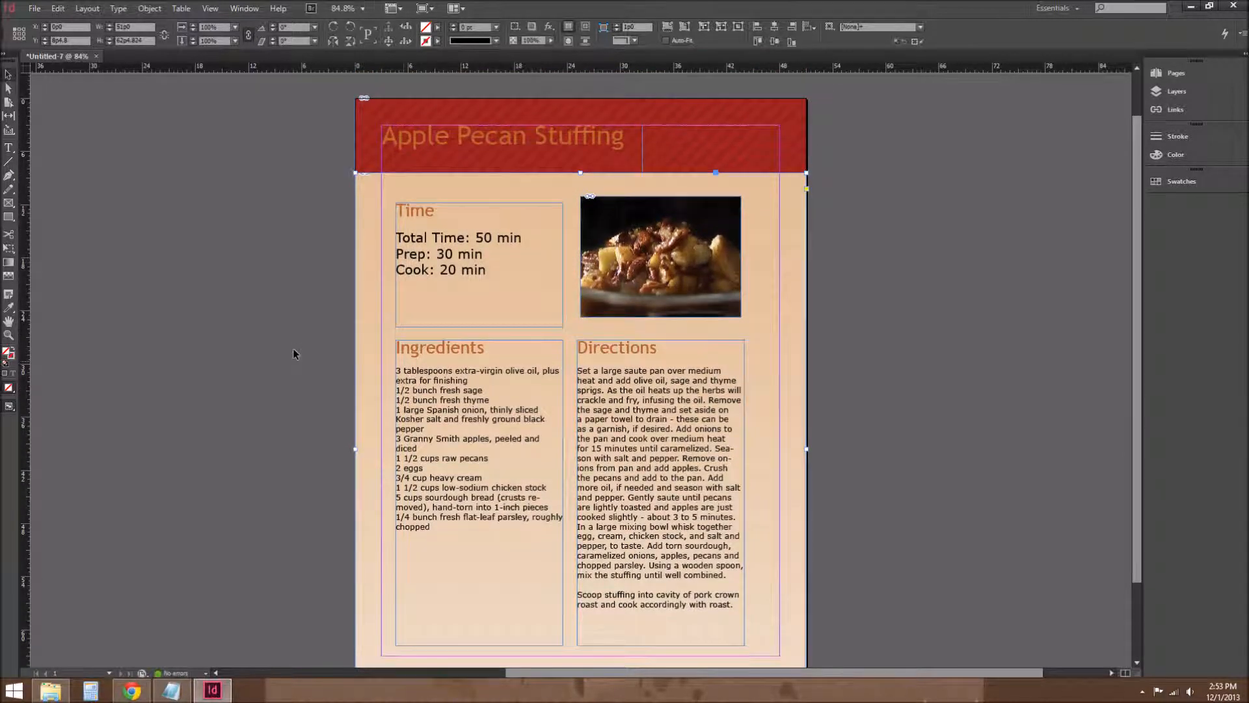
click(181, 251)
key(w)
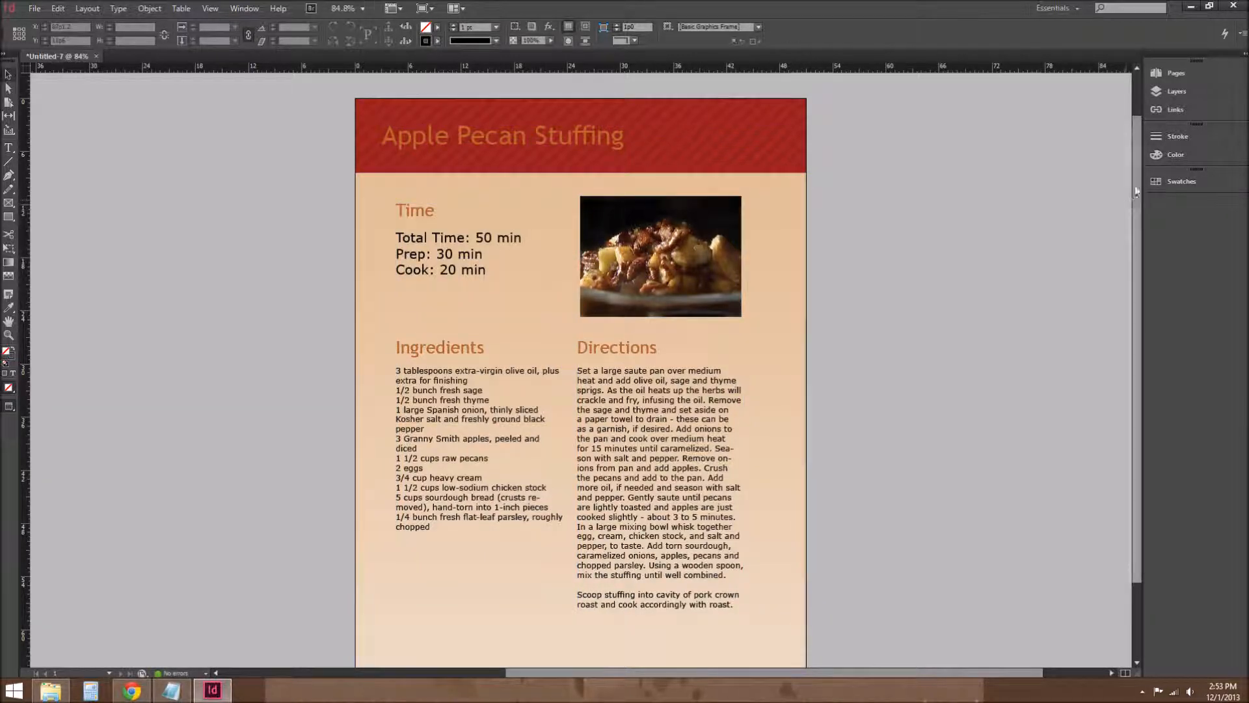
scroll(1137, 190, down, 3)
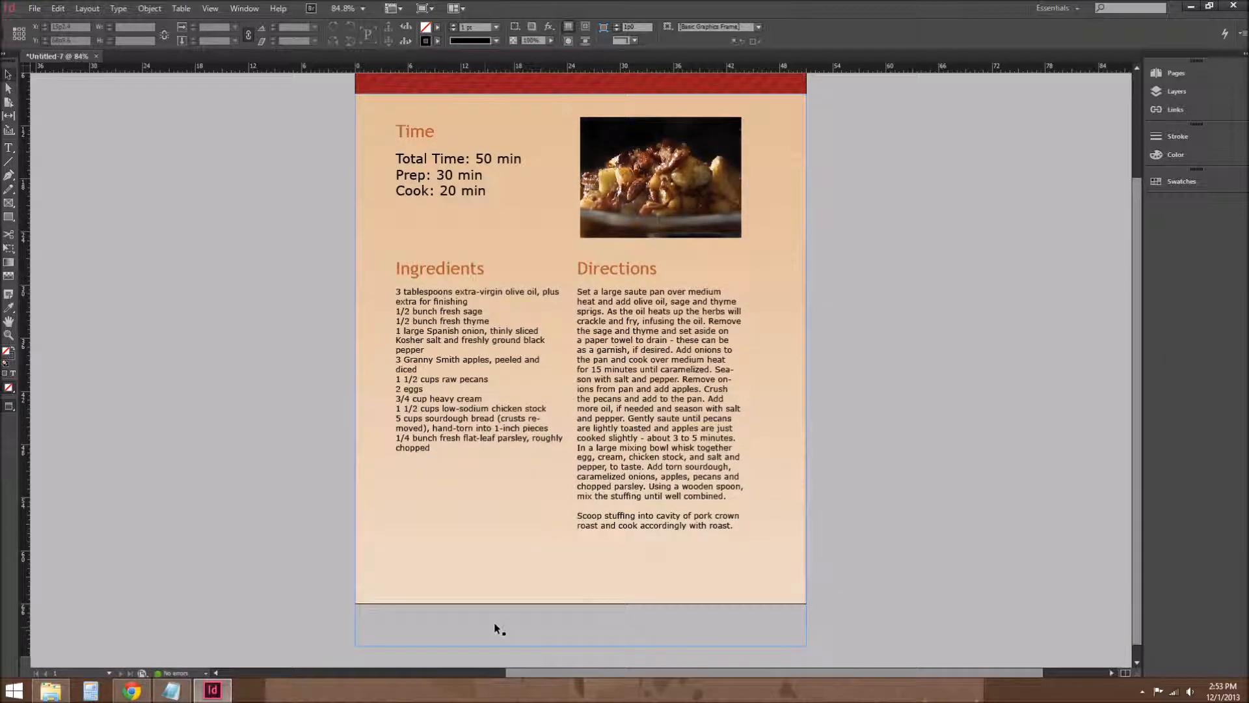
drag(1136, 429, 1153, 320)
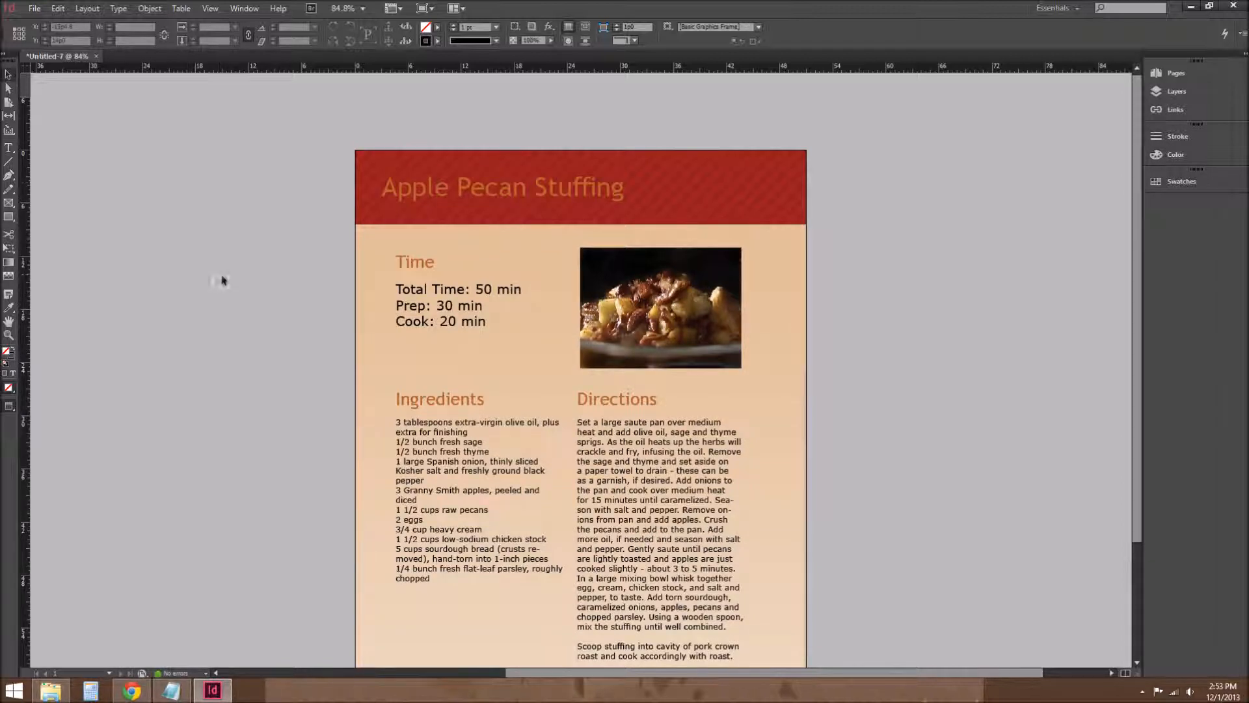
scroll(561, 278, down, 3)
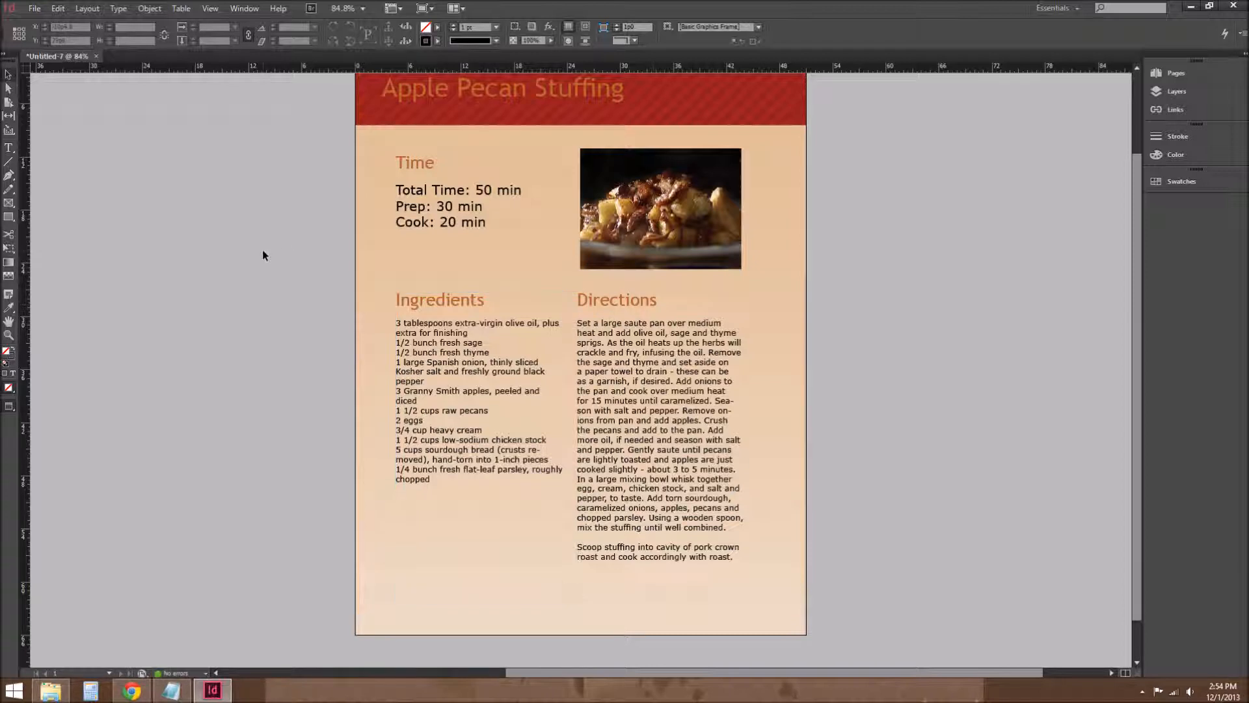
scroll(263, 255, up, 2)
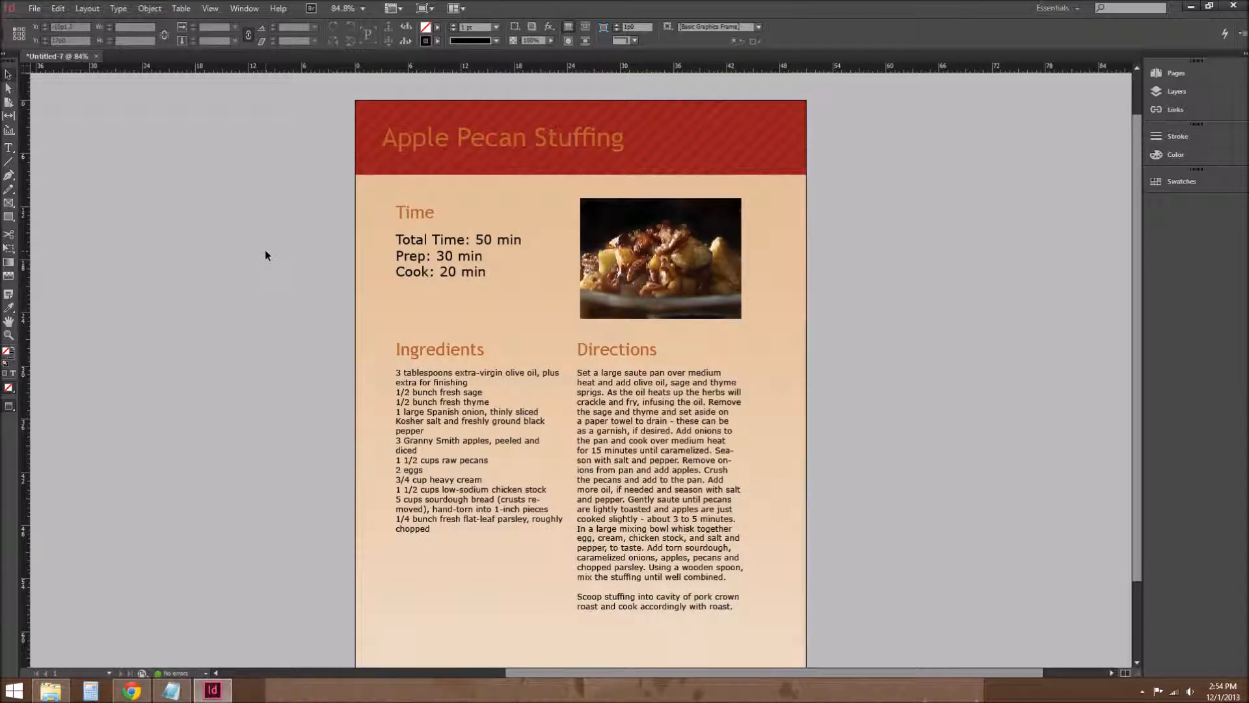